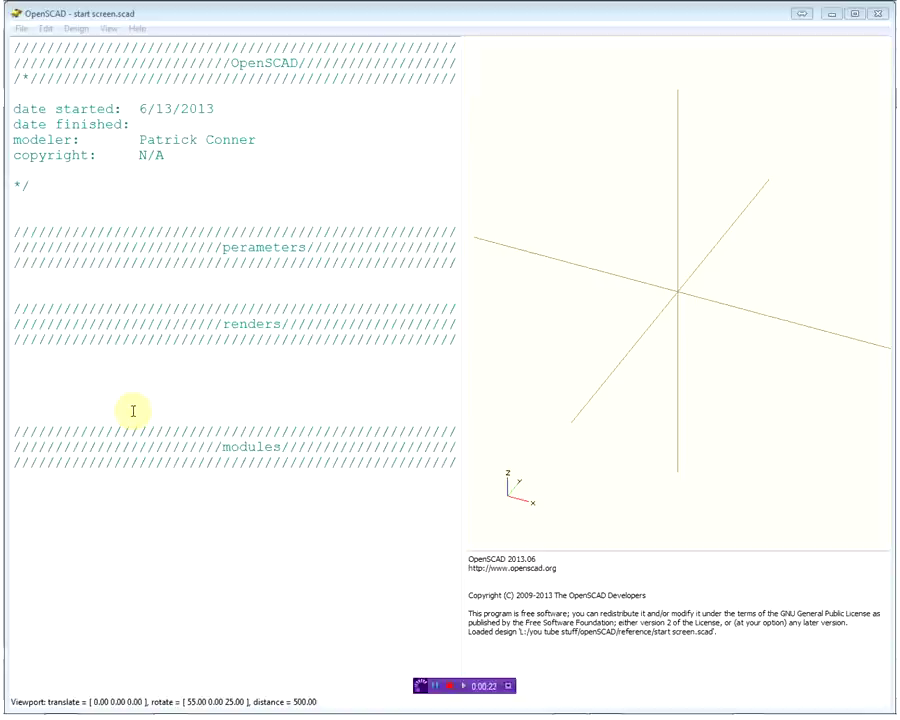
Step: Activate the OpenSCAD editor showing the start screen.scad template
left_click(133, 410)
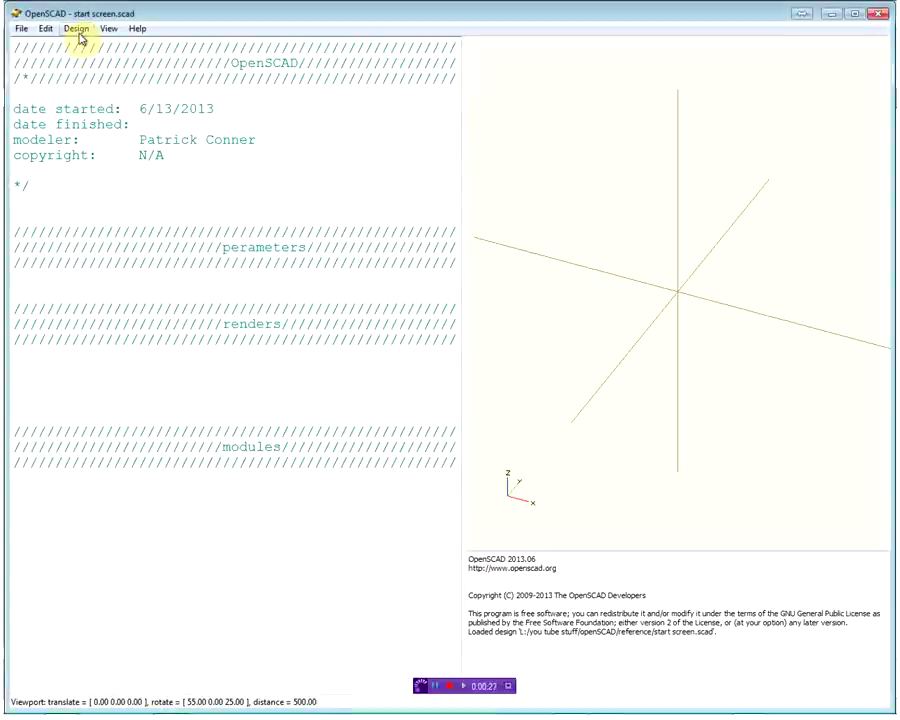
Step: Enable animation mode from the View menu and put the cursor in the FPS field
left_click(79, 35)
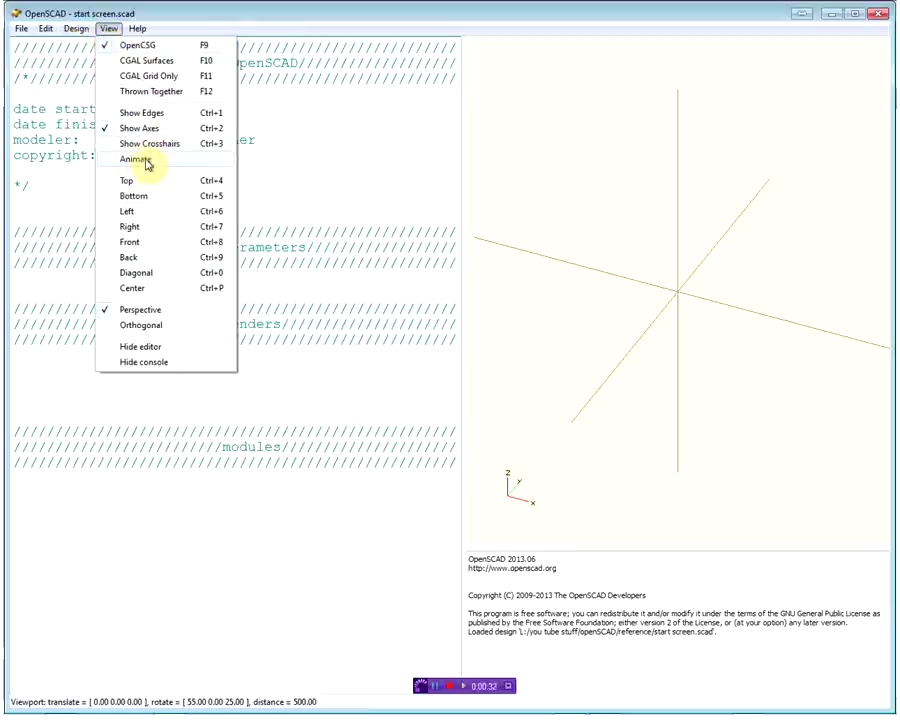
left_click(140, 163)
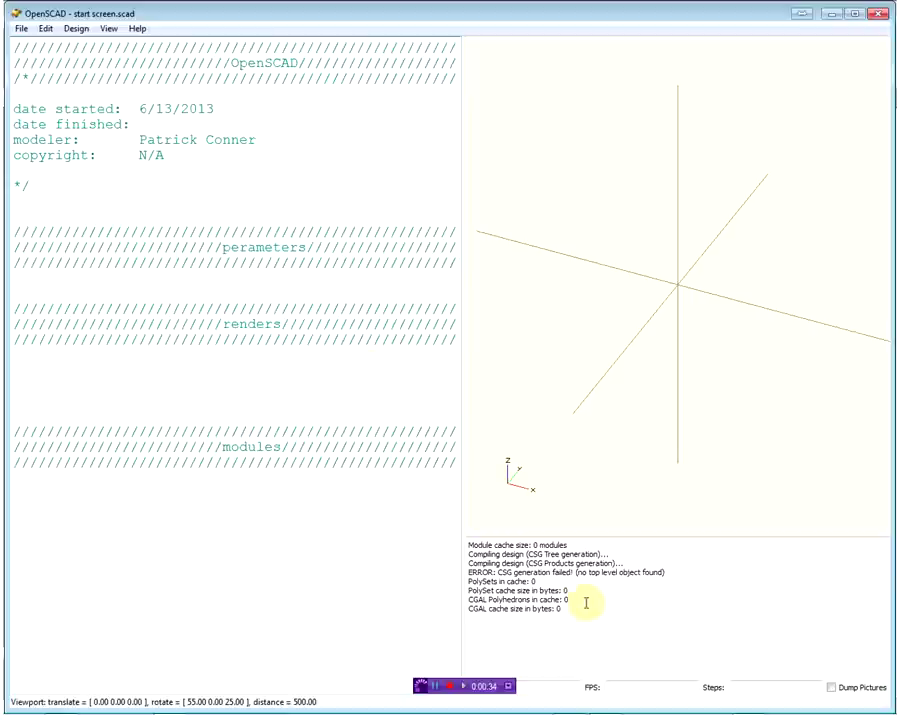
left_click(620, 687)
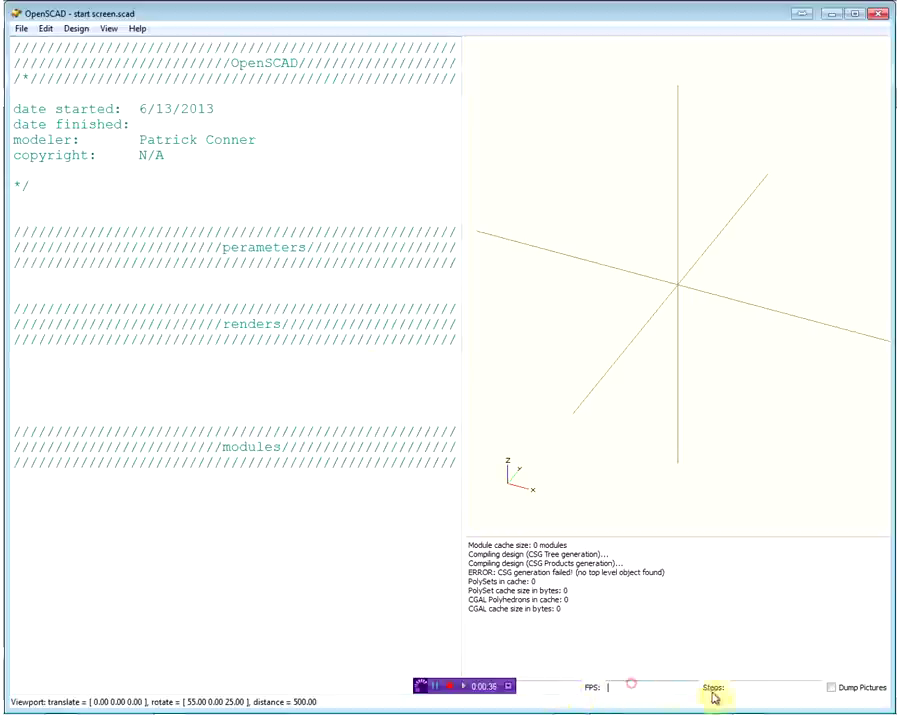
left_click(600, 690)
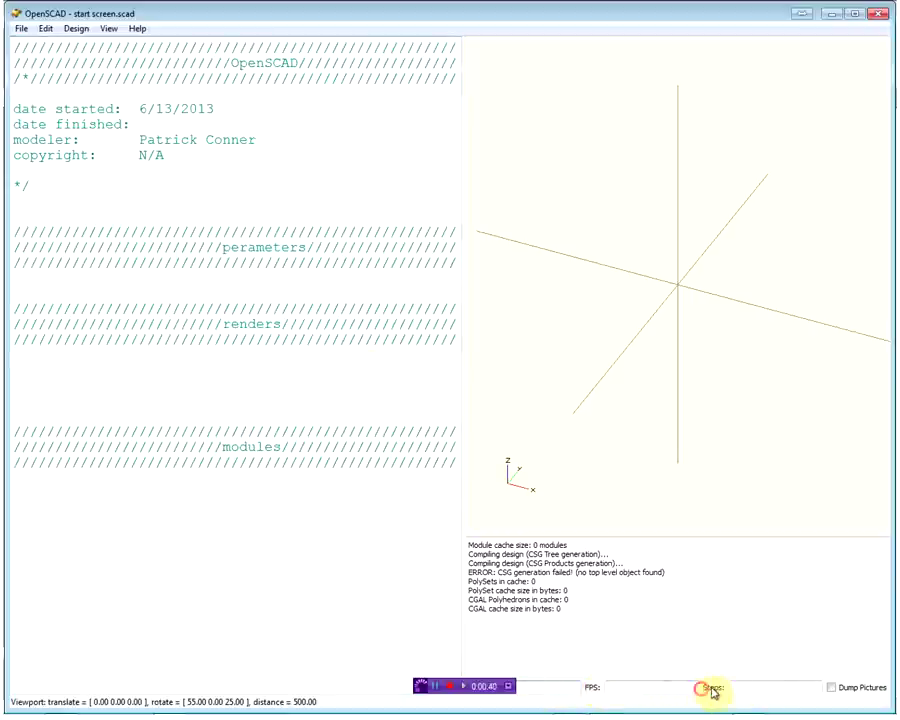
left_click(682, 688)
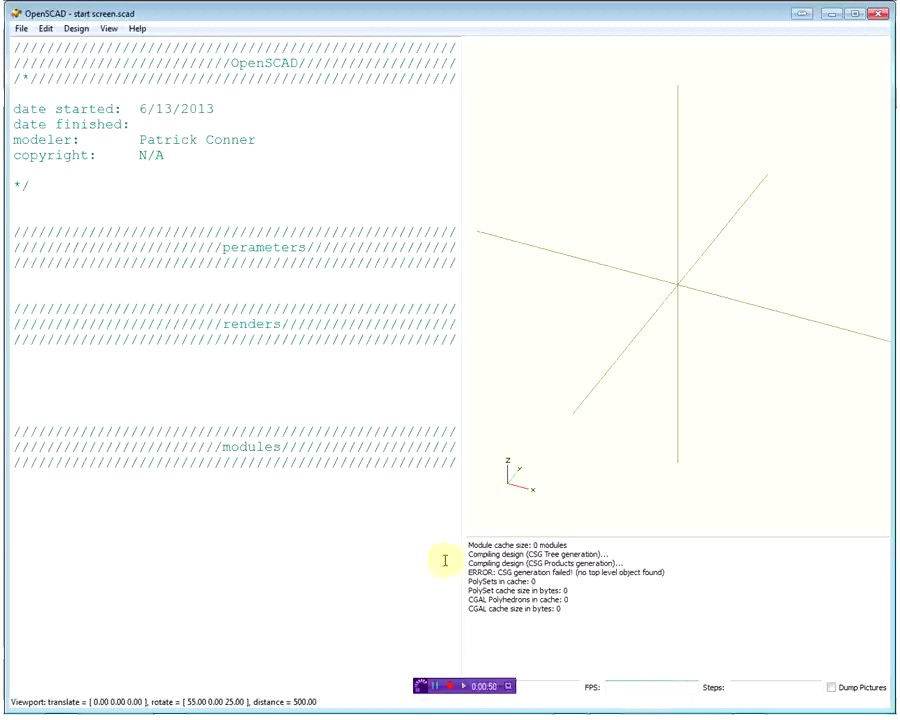
Step: Start the translate line under renders and set the animation FPS to 30
left_click(147, 368)
type("tranlslate([")
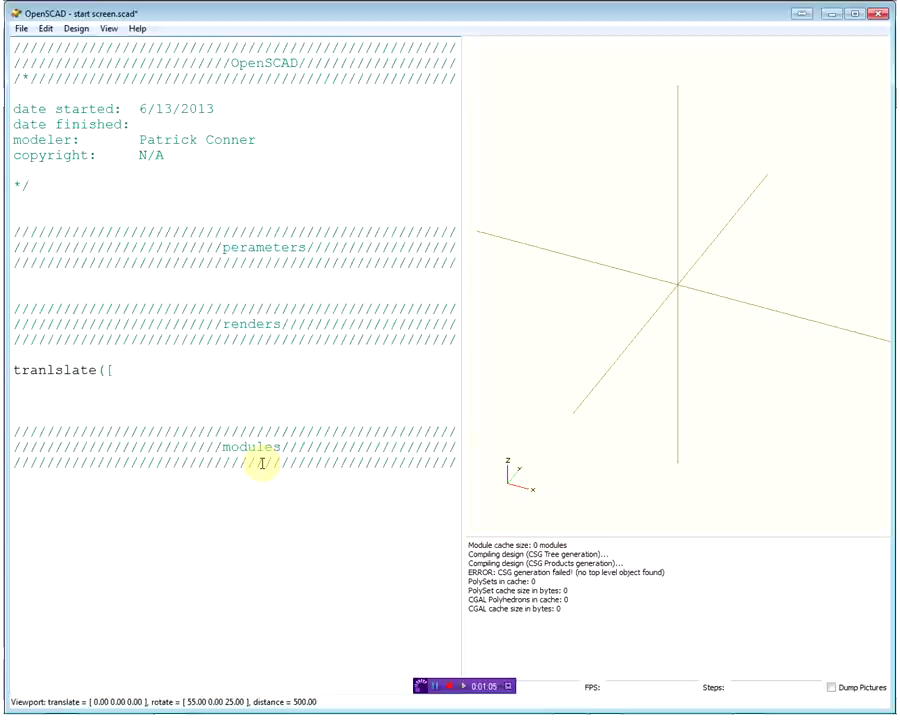
left_click(634, 683)
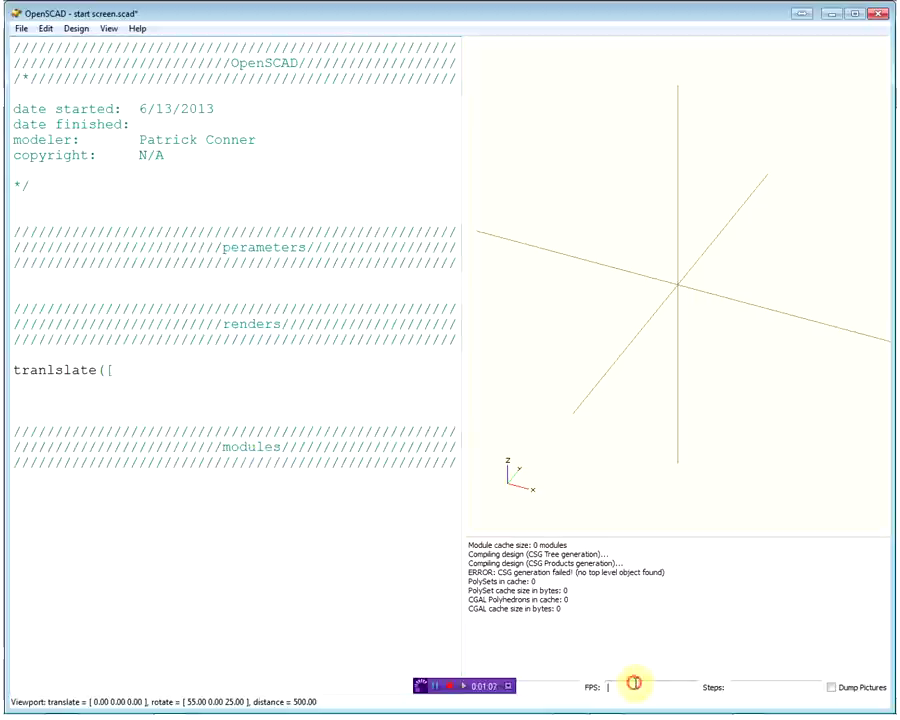
type("30")
key("Tab")
type("150")
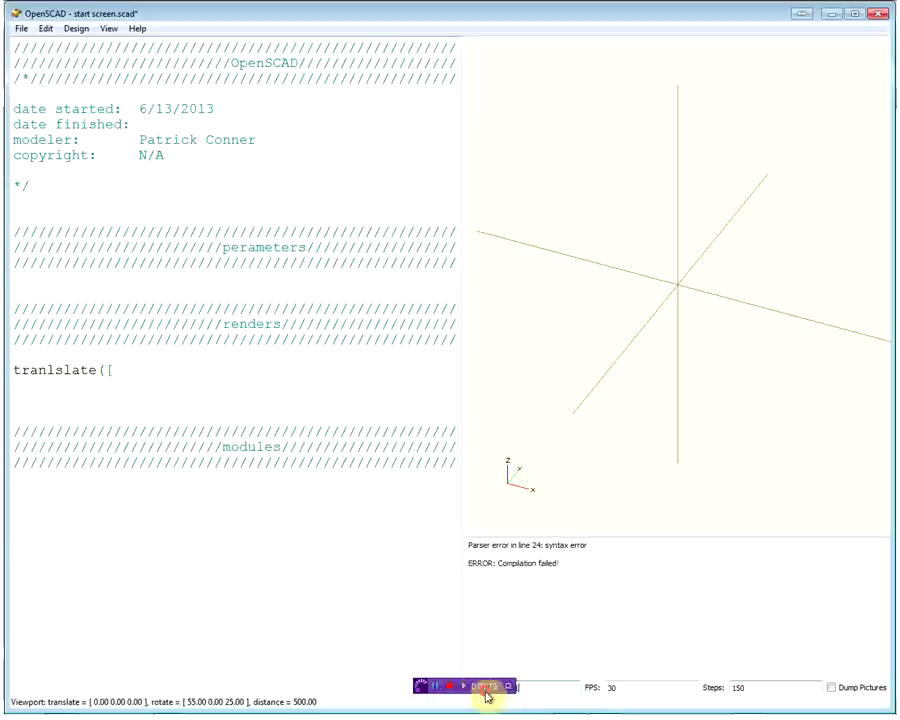
Step: Snap OpenSCAD beside Audacity, restore it full-screen, and select the 150 step count
left_click(855, 15)
left_click_drag(722, 34, 890, 42)
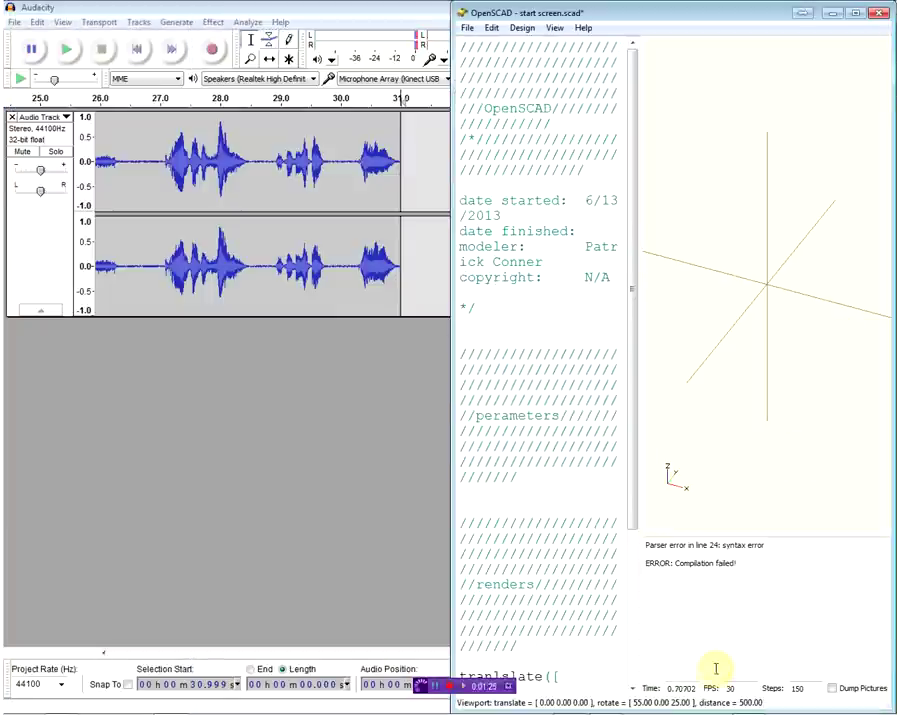
left_click(667, 689)
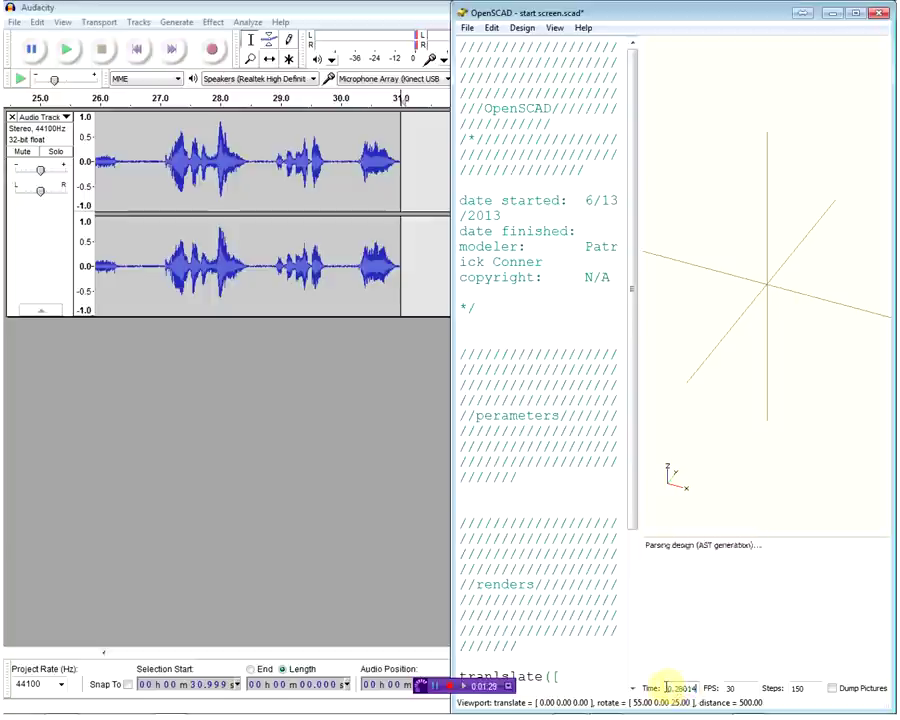
left_click(856, 14)
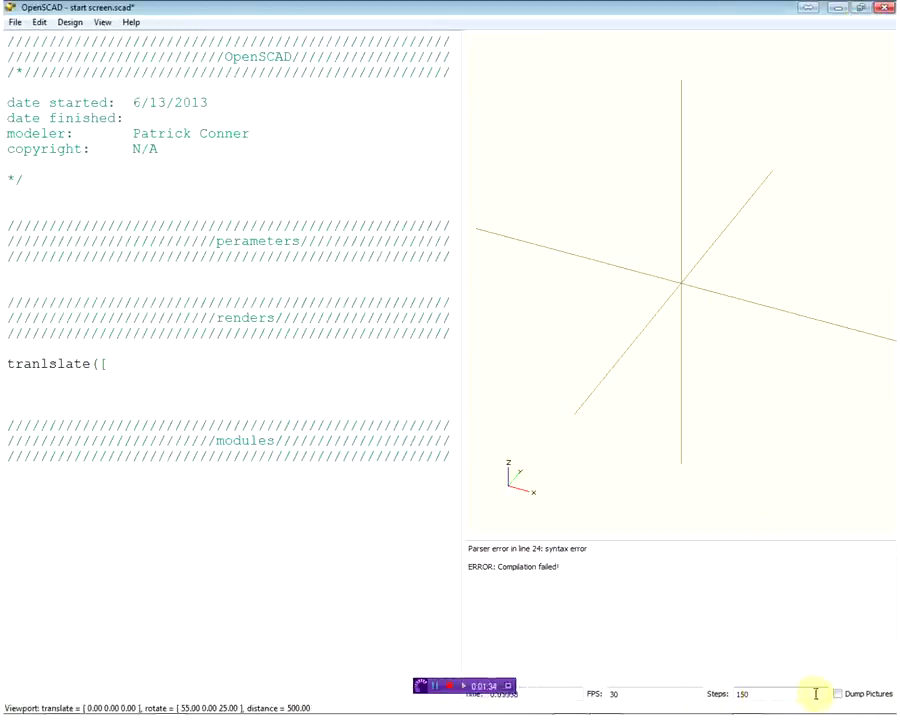
left_click_drag(784, 693, 724, 694)
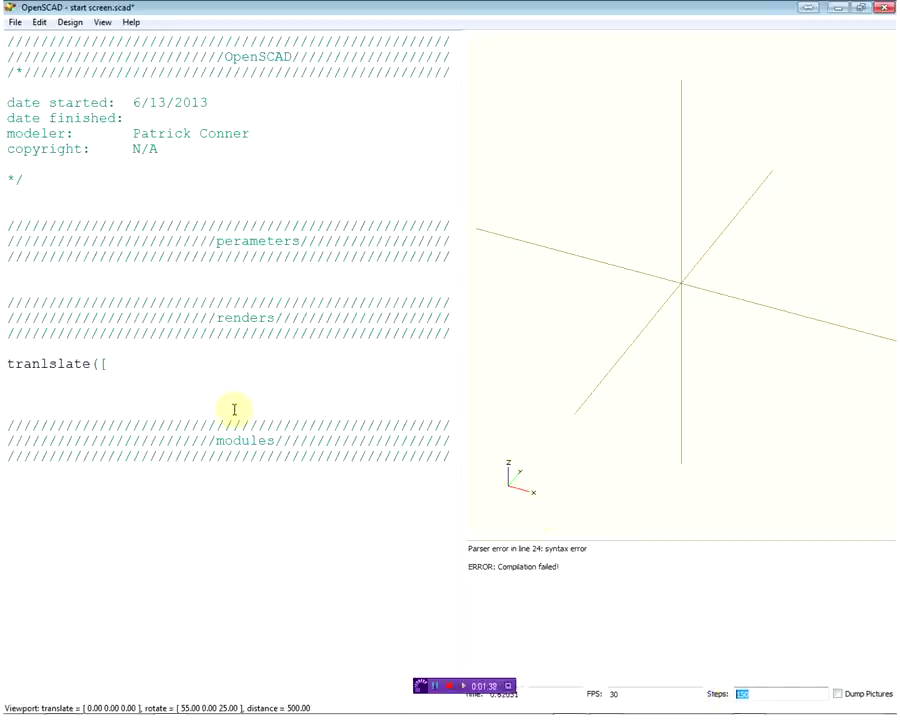
Step: Complete the code as translate([$t,0,0]) followed by cube(20);
left_click(114, 364)
type("$t")
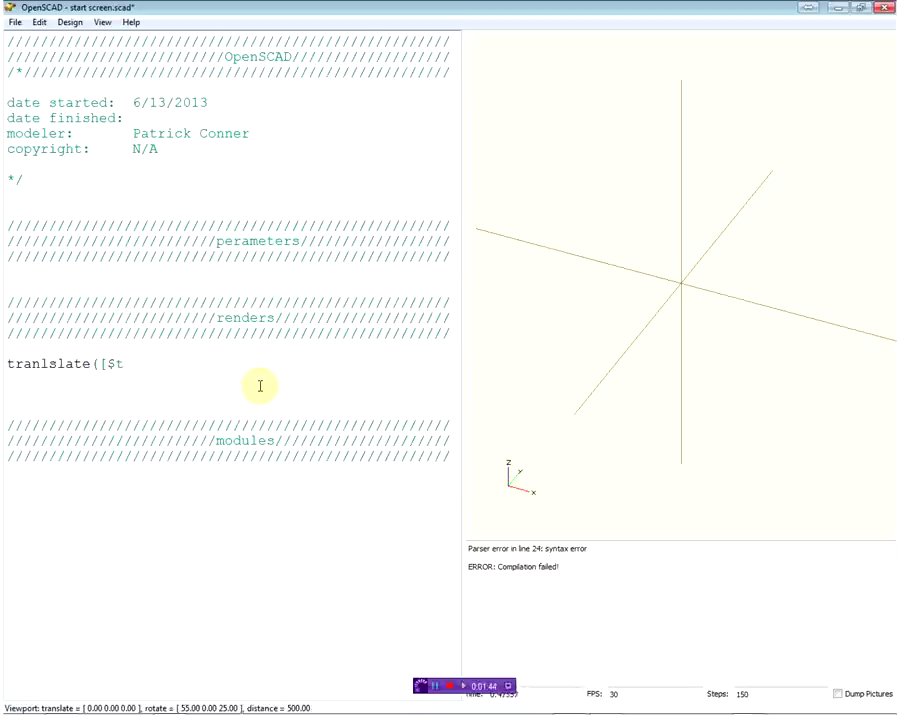
type(",0,0]")
type(")")
key("Return")
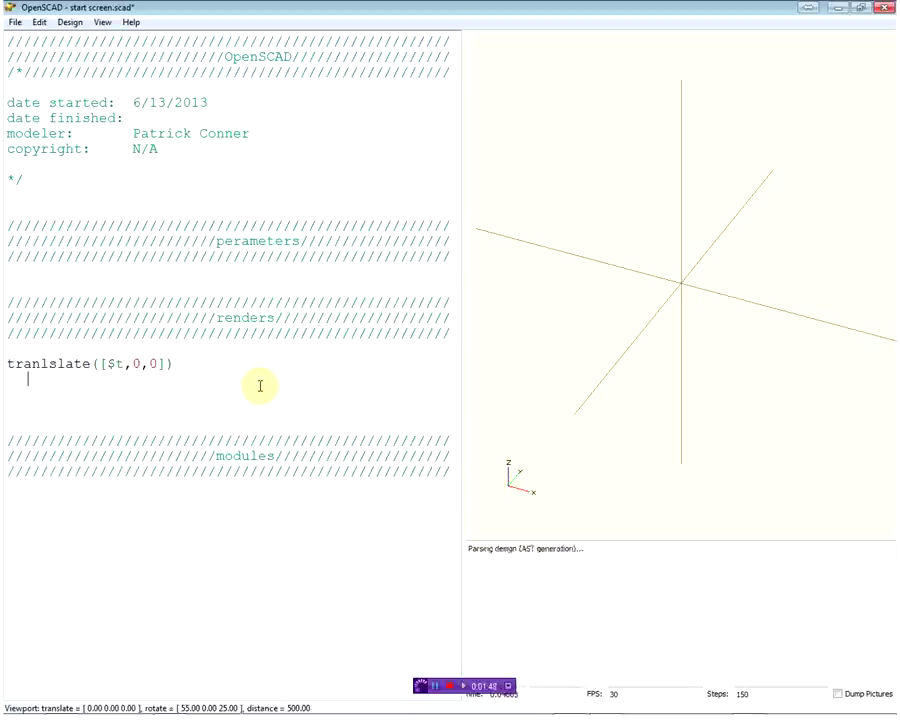
type("cube(20)")
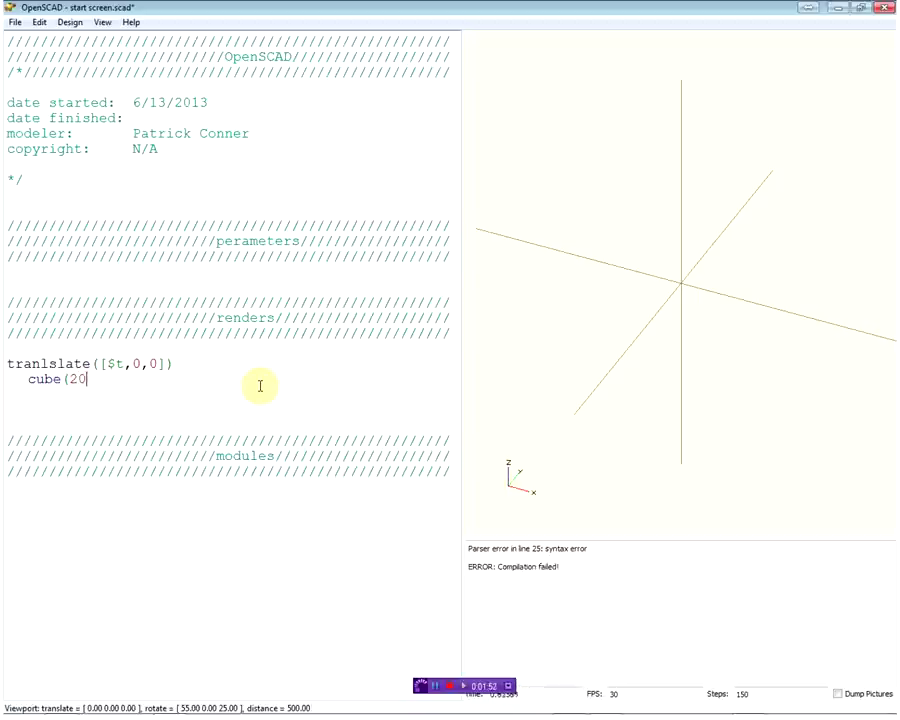
type(";")
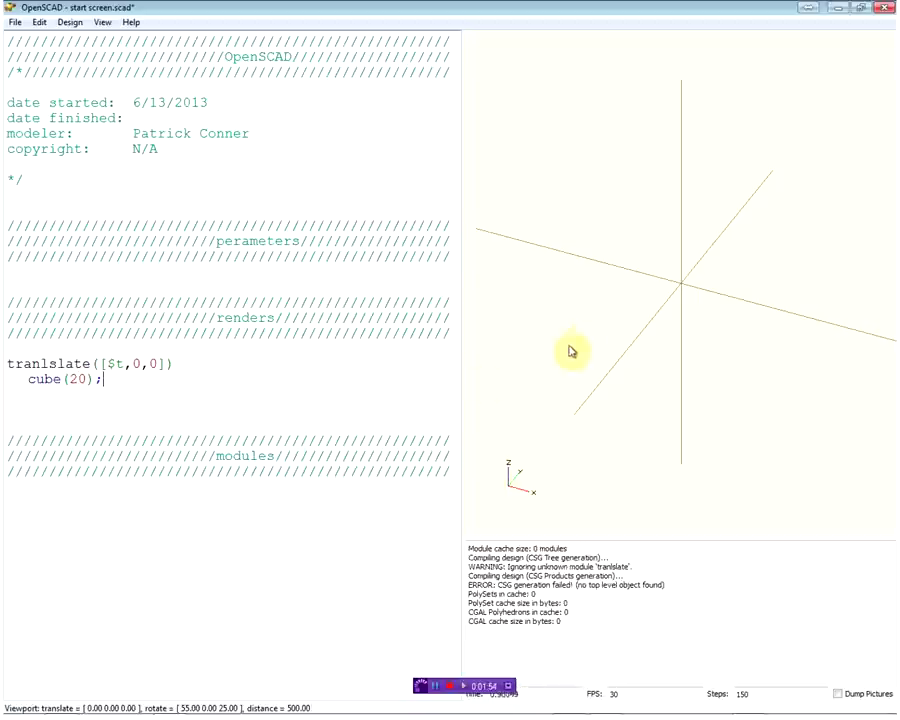
mouse_move(668, 295)
left_mouse_down()
mouse_move(711, 299)
mouse_move(568, 266)
mouse_move(635, 259)
mouse_move(773, 307)
mouse_move(778, 358)
mouse_move(688, 233)
mouse_move(701, 301)
mouse_move(627, 287)
left_mouse_up()
scroll(676, 281, "up", 3)
scroll(676, 281, "up", 10)
scroll(680, 300, "up", 10)
scroll(676, 294, "up", 10)
scroll(676, 292, "down", 10)
scroll(677, 296, "down", 8)
scroll(677, 296, "down", 20)
scroll(677, 296, "down", 20)
scroll(677, 296, "up", 10)
scroll(677, 296, "up", 9)
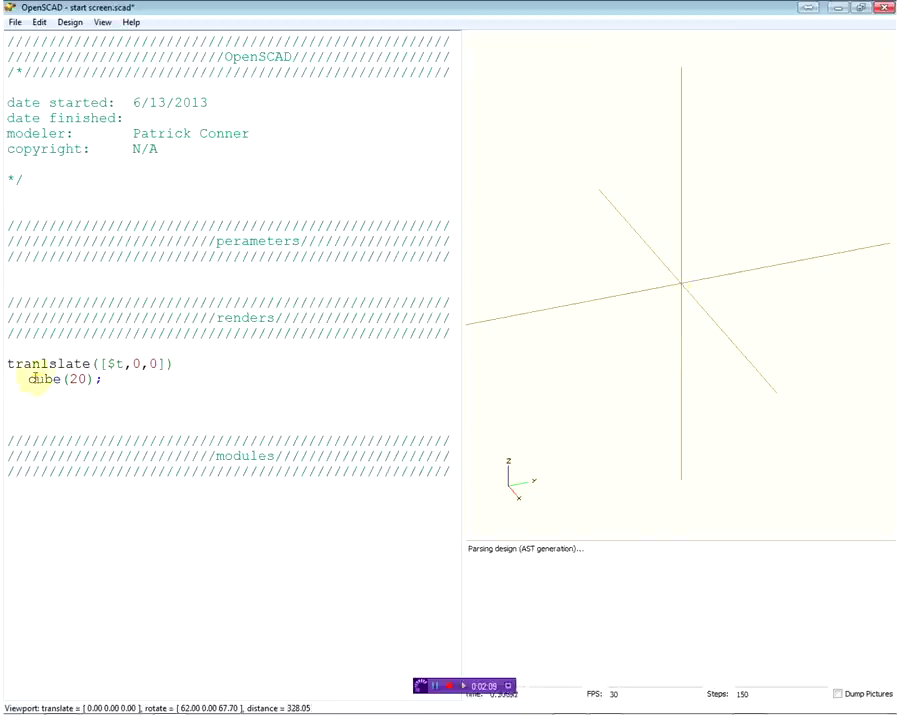
Step: Fix the 'tranlslate' typo to 'translate' and reset the animation Steps to 150
double_click(743, 694)
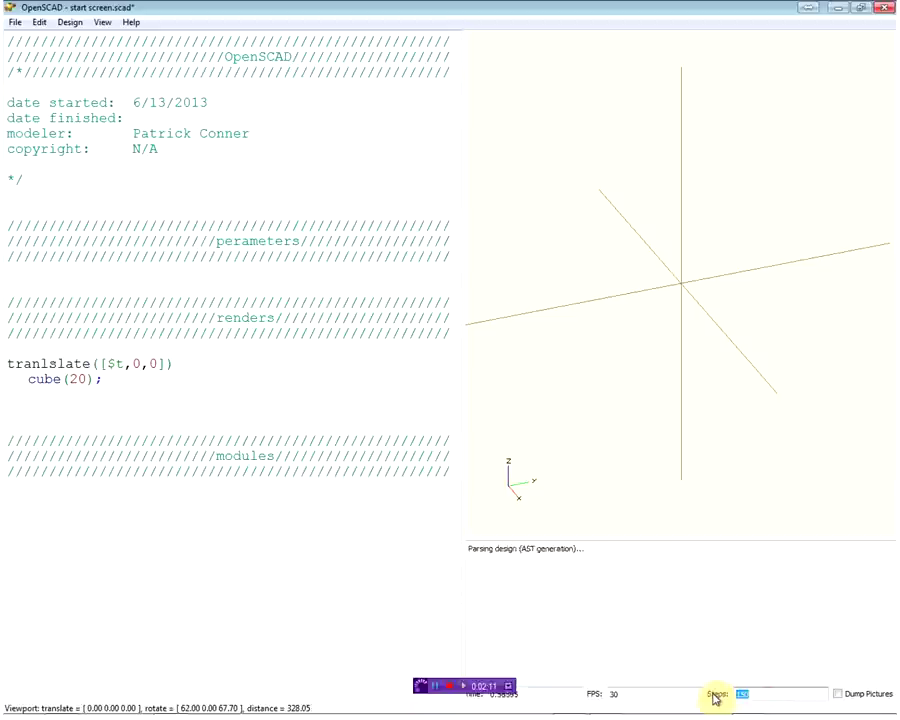
type("0")
mouse_move(711, 352)
left_mouse_down()
mouse_move(603, 350)
mouse_move(715, 360)
left_mouse_up()
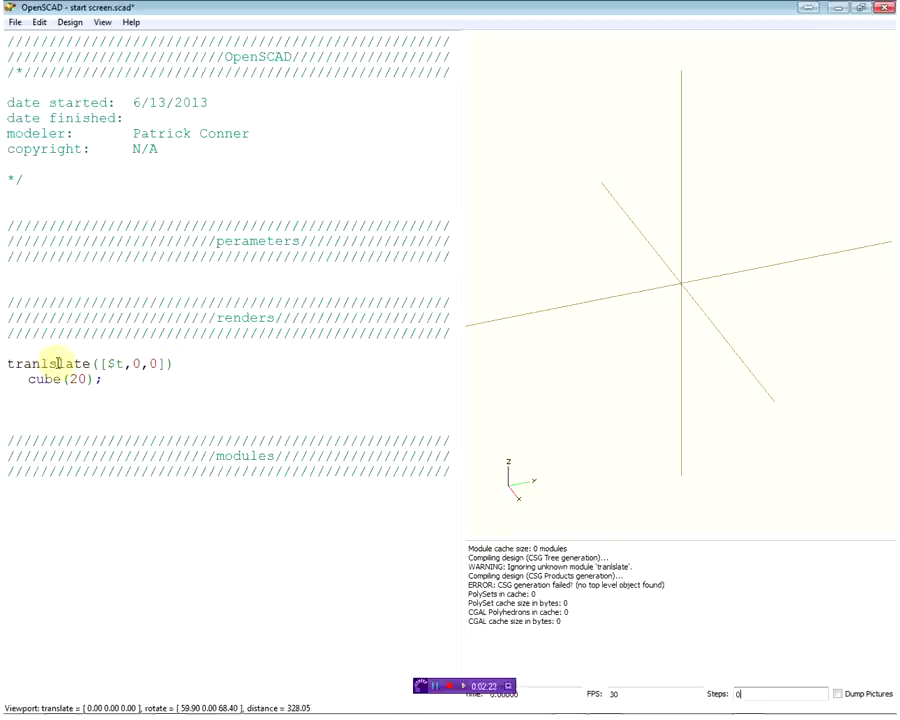
key("BackSpace")
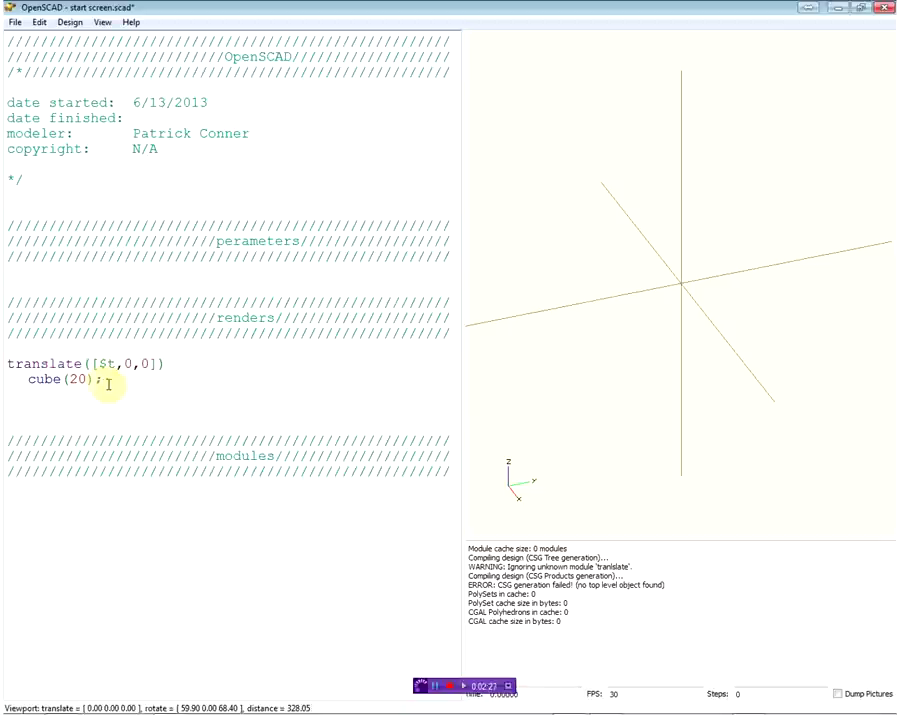
left_click(753, 693)
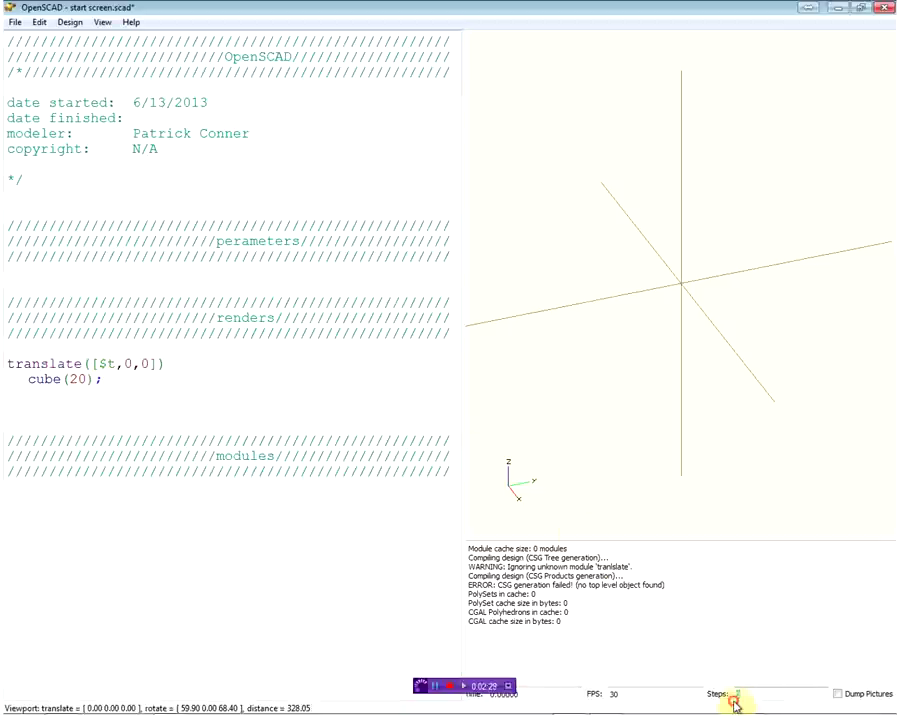
type("50")
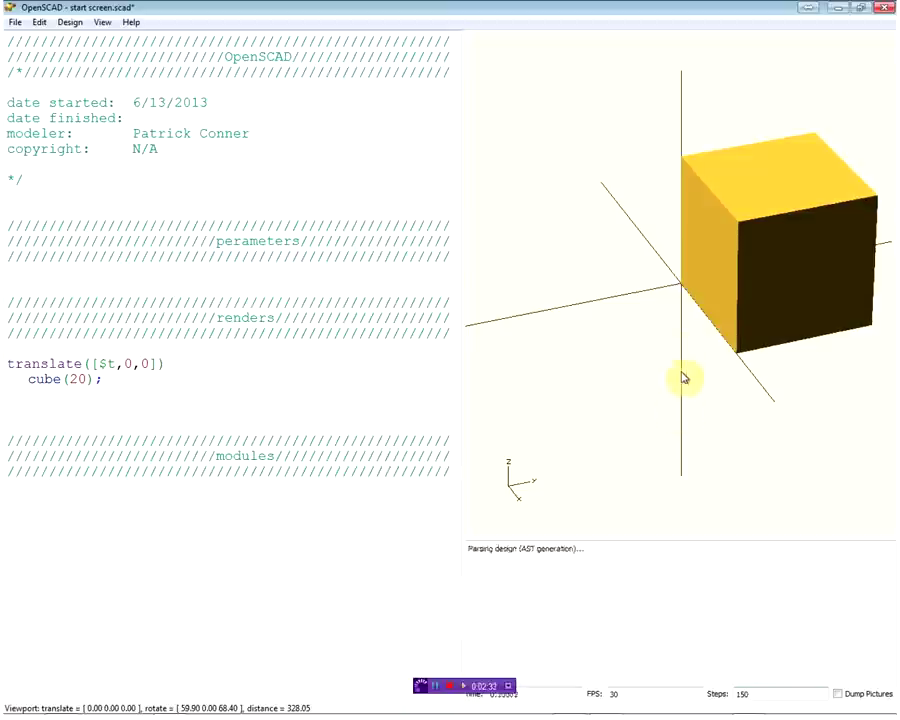
left_click_drag(683, 342, 734, 318)
scroll(705, 292, "up", 6)
scroll(702, 290, "up", 6)
scroll(702, 290, "up", 9)
scroll(704, 292, "up", 2)
left_click_drag(705, 292, 703, 290)
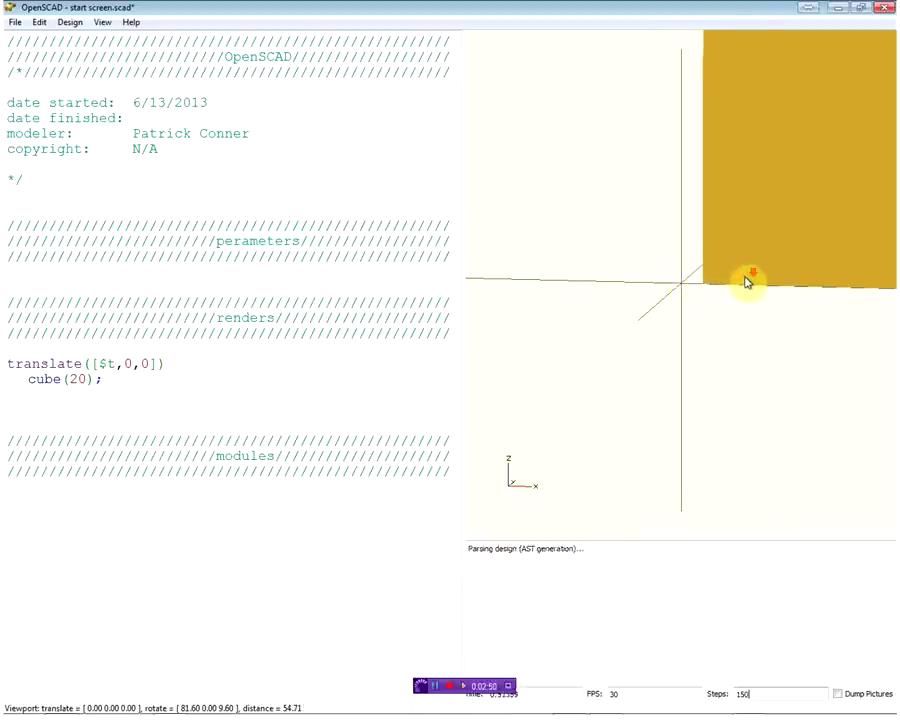
scroll(744, 278, "down", 5)
scroll(736, 283, "down", 5)
mouse_move(734, 284)
left_mouse_down()
mouse_move(748, 296)
mouse_move(716, 318)
mouse_move(706, 314)
mouse_move(730, 322)
left_mouse_up()
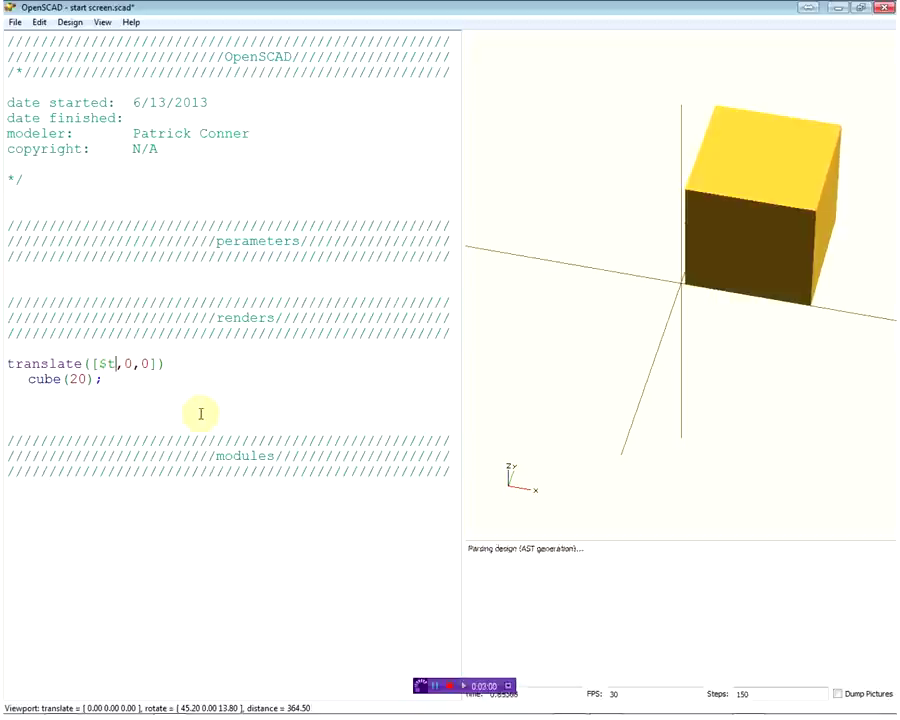
Step: Change the x offset to $t*50 and watch the 20-unit cube slide along x
type("*")
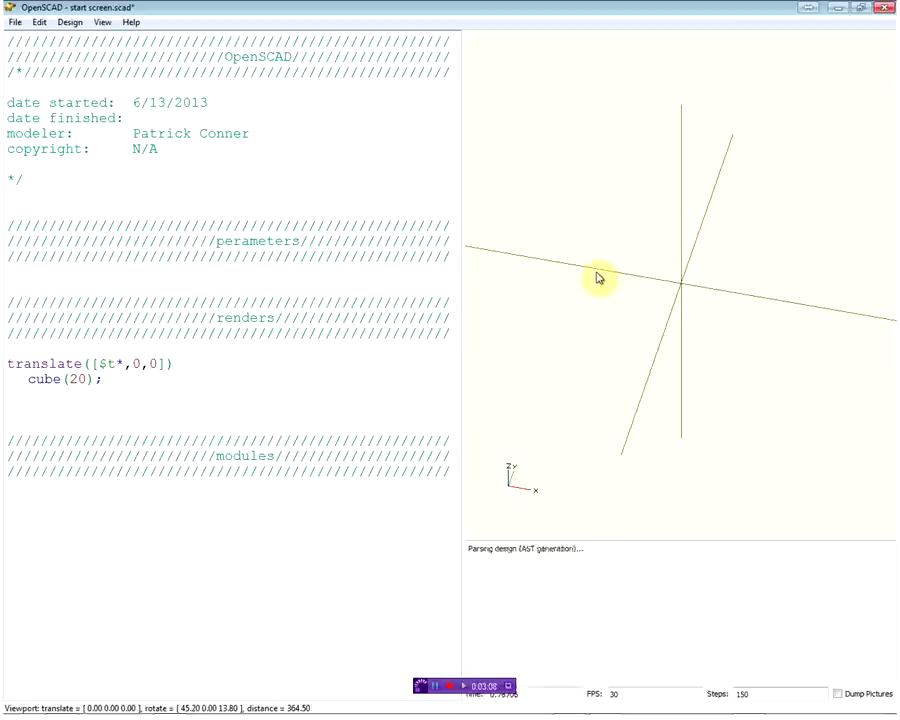
type("50")
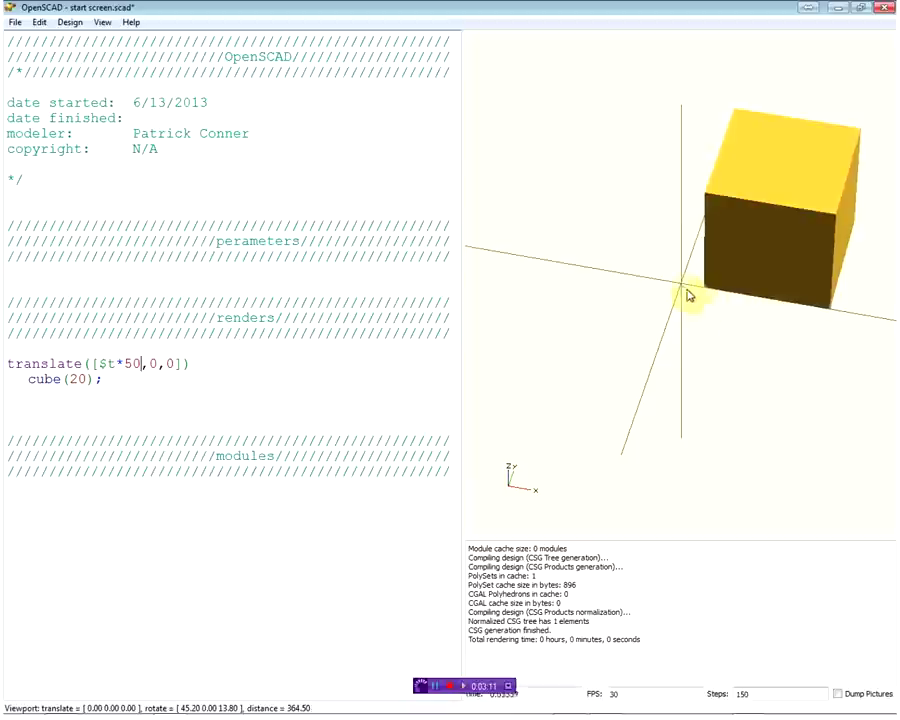
left_click_drag(681, 281, 733, 269)
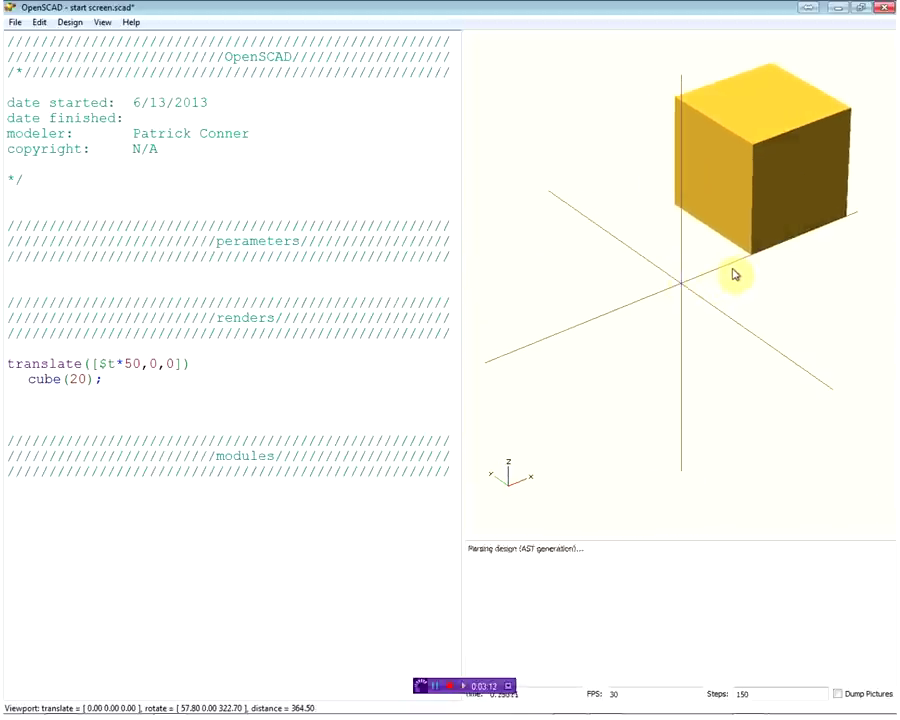
left_click_drag(742, 284, 760, 282)
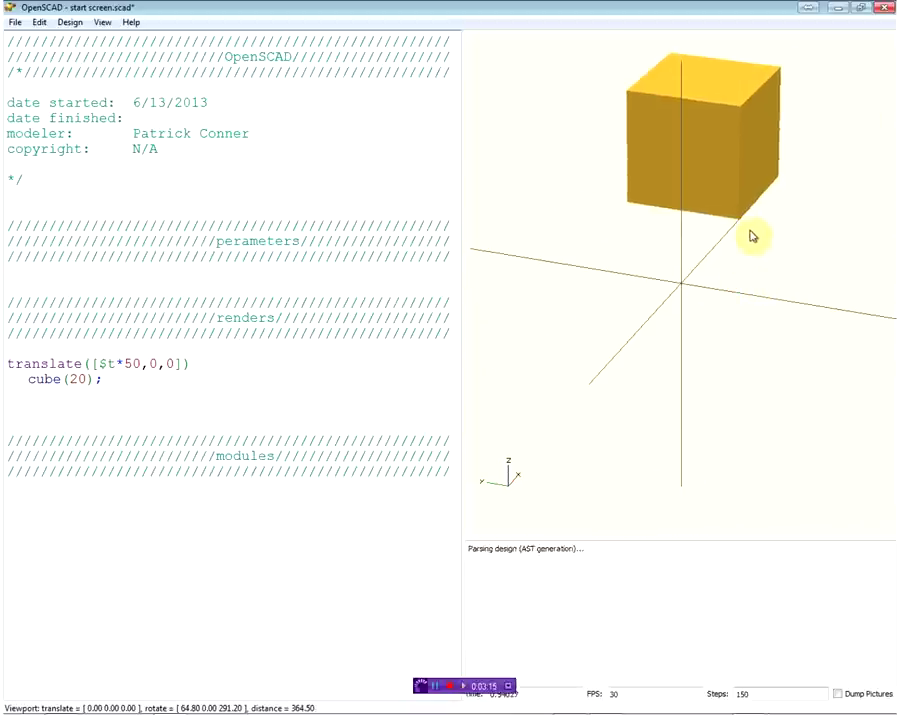
double_click(630, 692)
double_click(762, 693)
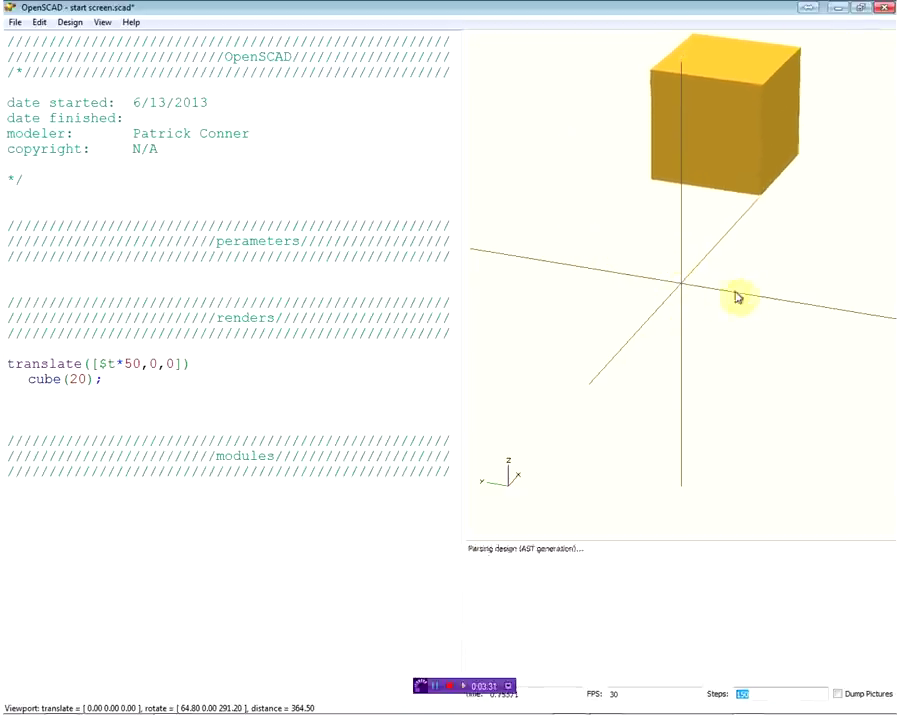
left_click_drag(738, 292, 732, 291)
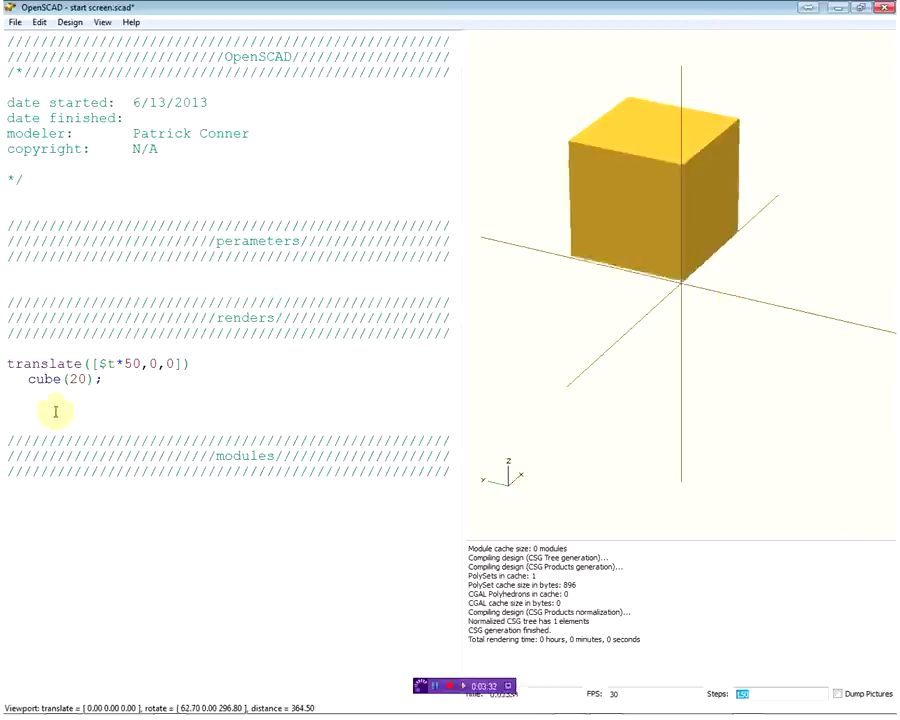
left_click_drag(82, 364, 7, 365)
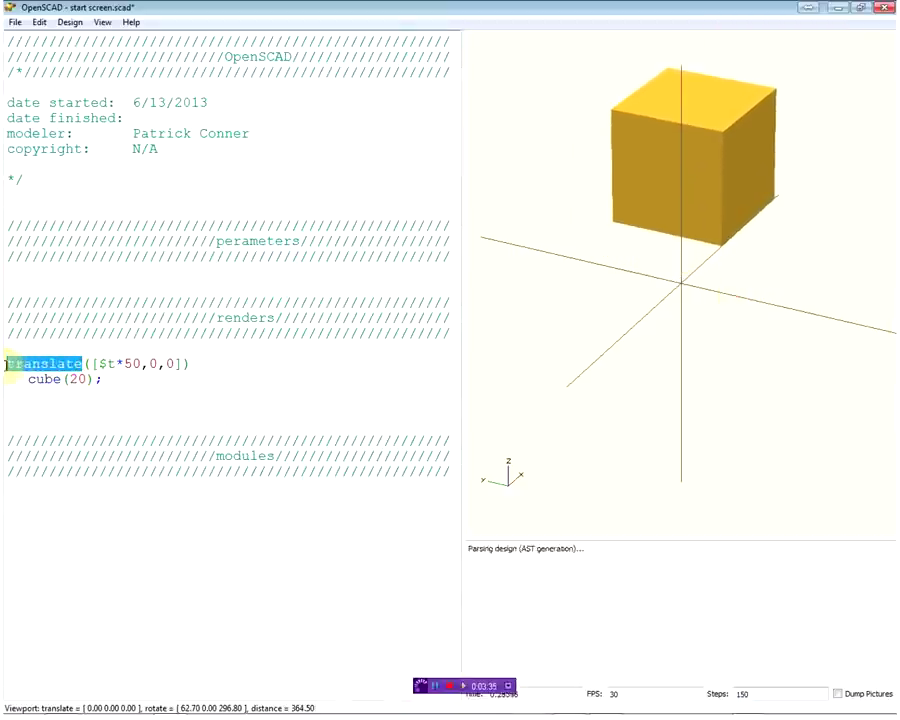
Step: Replace translate with rotate and set the first terms to $t*90 and $t*180
type("rotate")
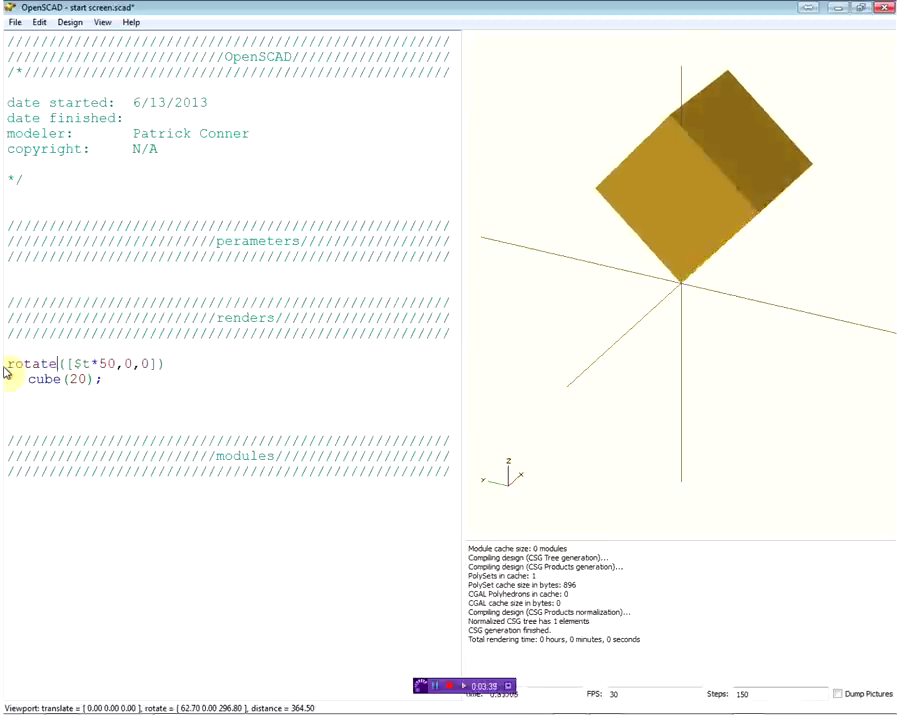
left_click_drag(713, 325, 685, 328)
left_click_drag(110, 363, 101, 363)
type("90,")
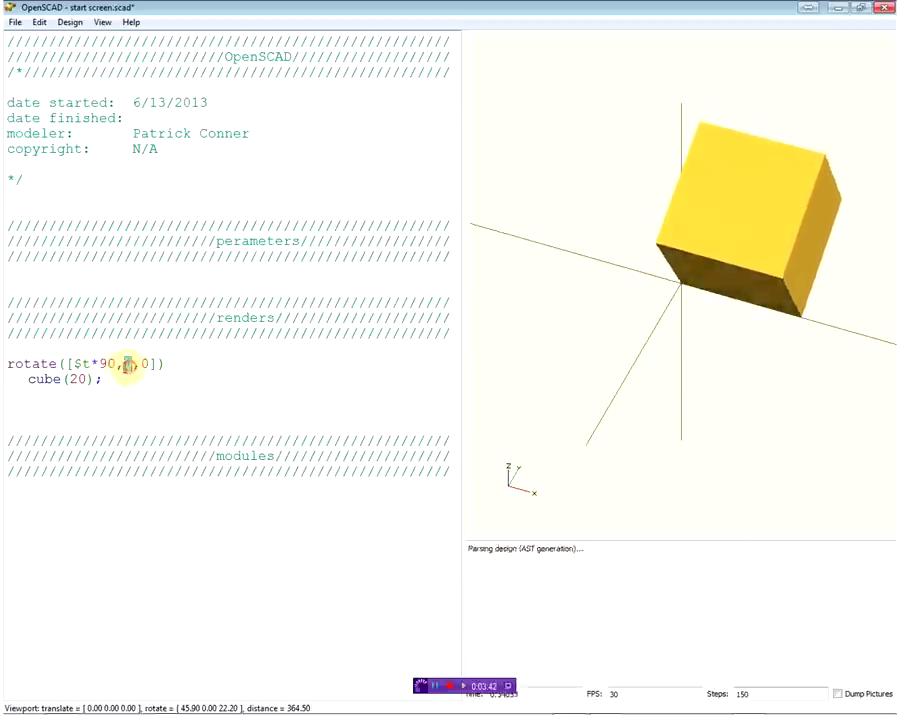
type("$t")
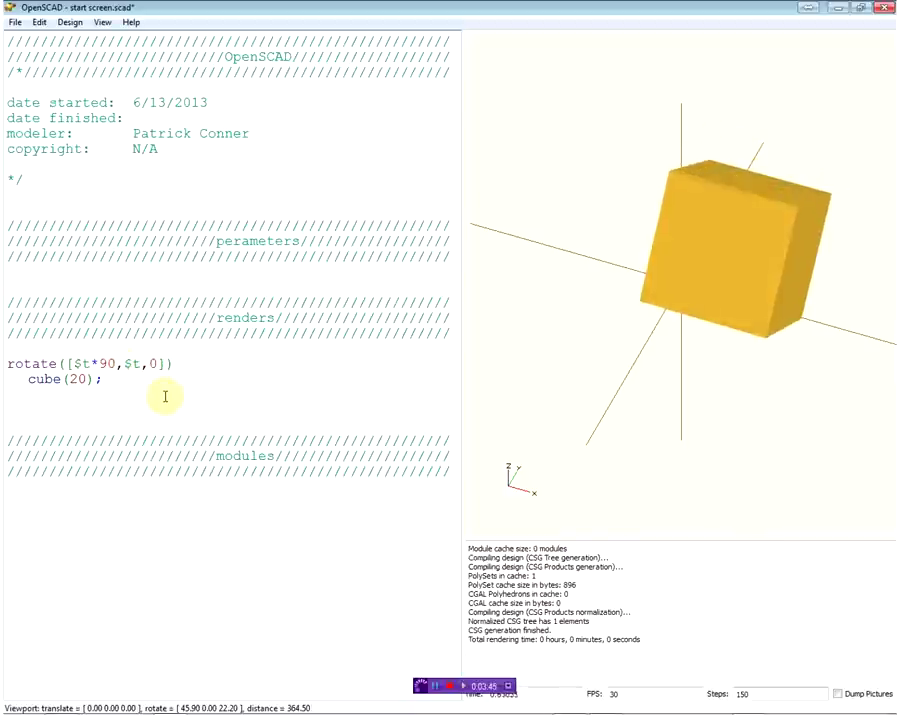
type("*180")
Step: Make the last rotation term $t*360 and add a blank line after the rotate call
double_click(188, 364)
type("$")
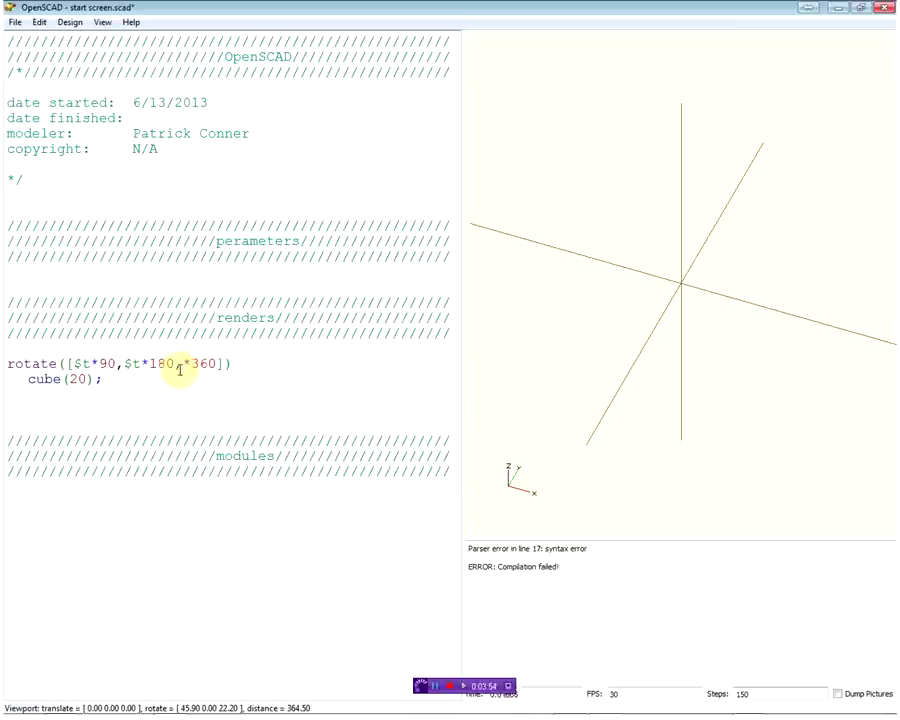
type("t")
left_click_drag(802, 316, 812, 322)
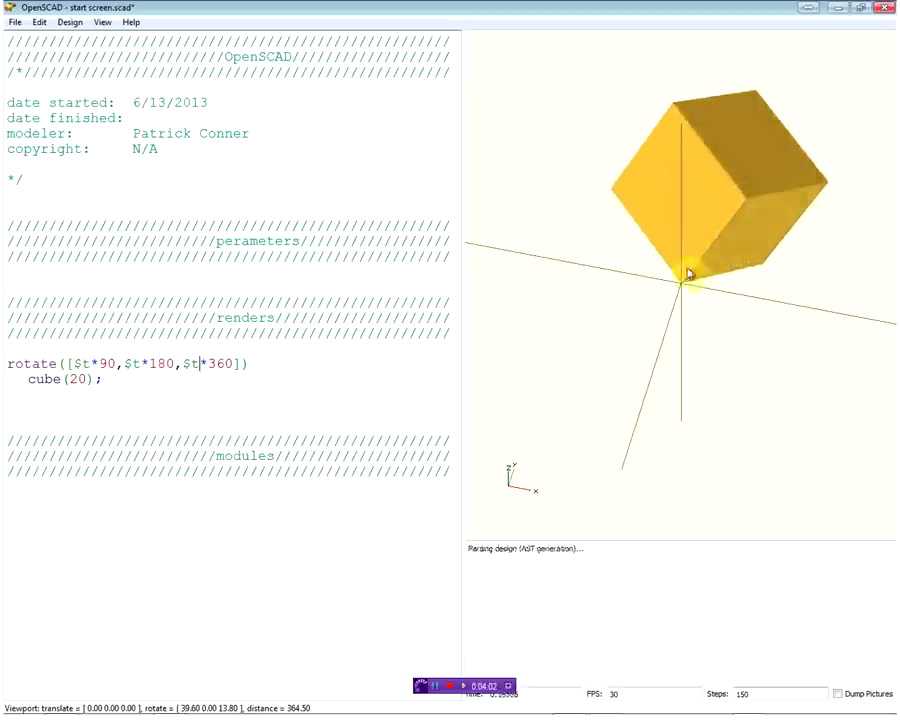
left_click(250, 363)
key("Return")
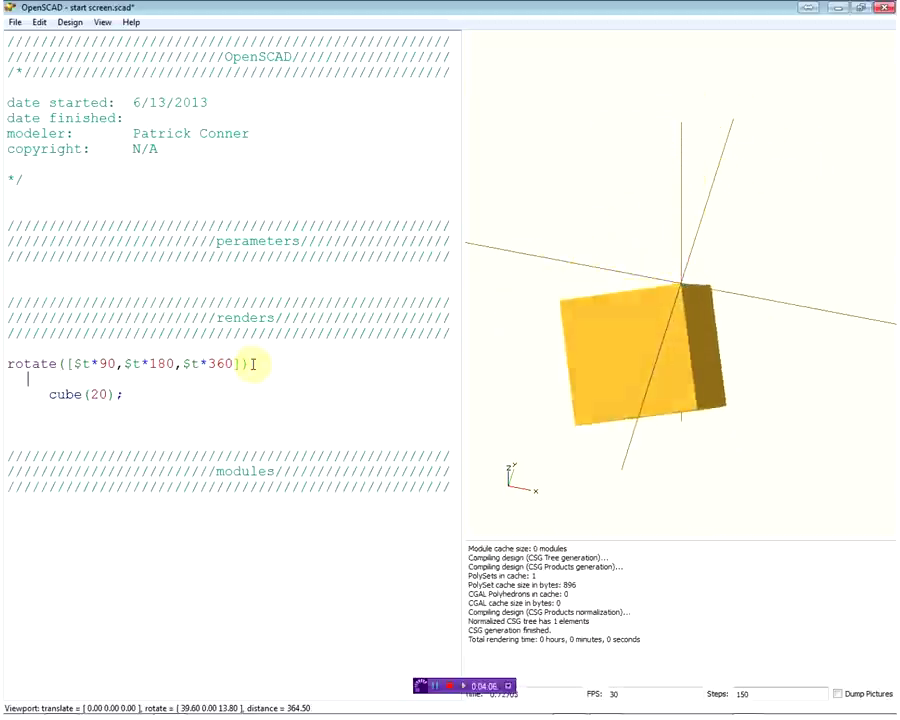
Step: Insert translate([20,20,20]) between rotate and cube(20), then zoom the view out
type("translate([20,20,20")
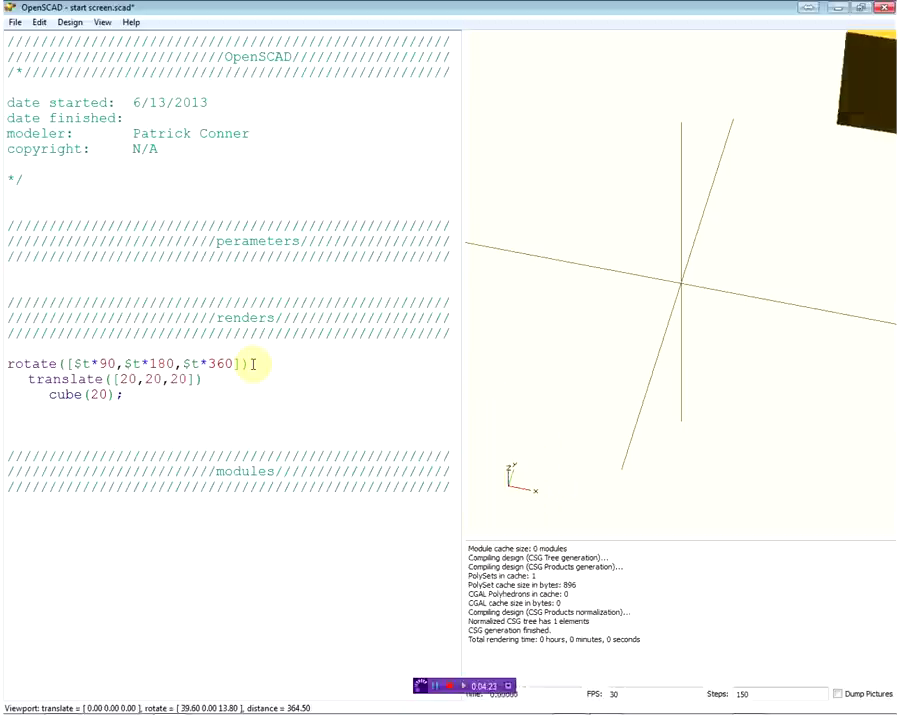
scroll(680, 240, "down", 5)
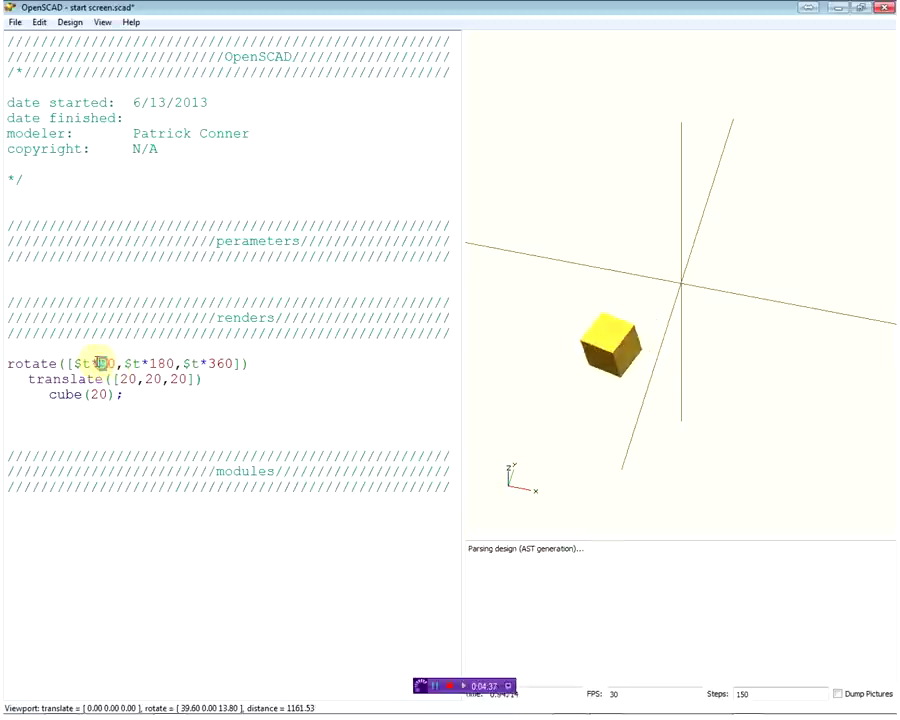
Step: Set rotate's x term to $t*180 and the translate vector to [$t*20,$t*20,$t*20]
type("8")
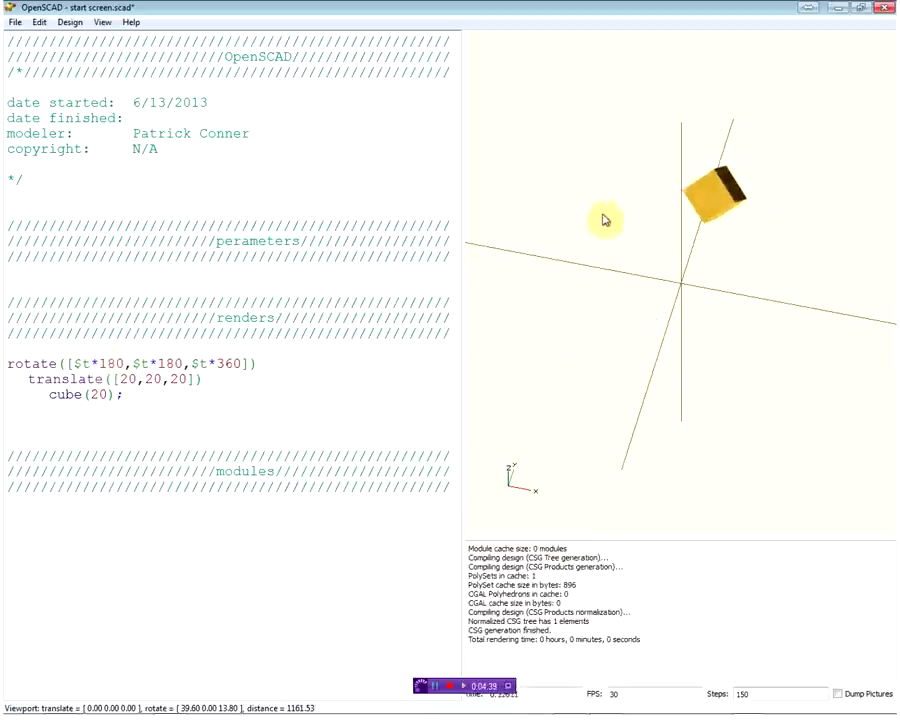
left_click_drag(726, 308, 615, 291)
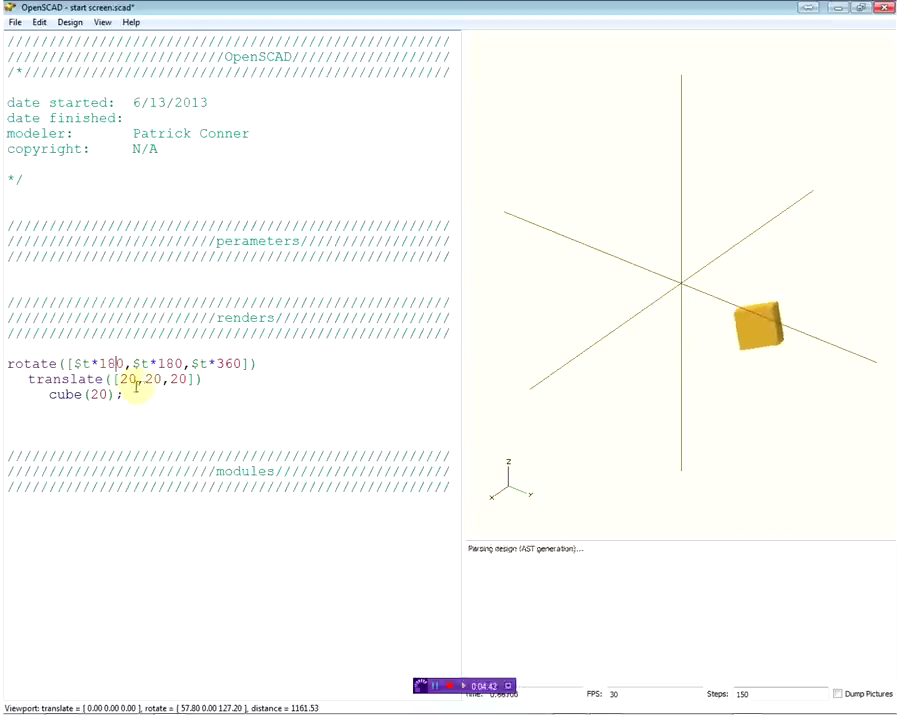
type("$t*20,")
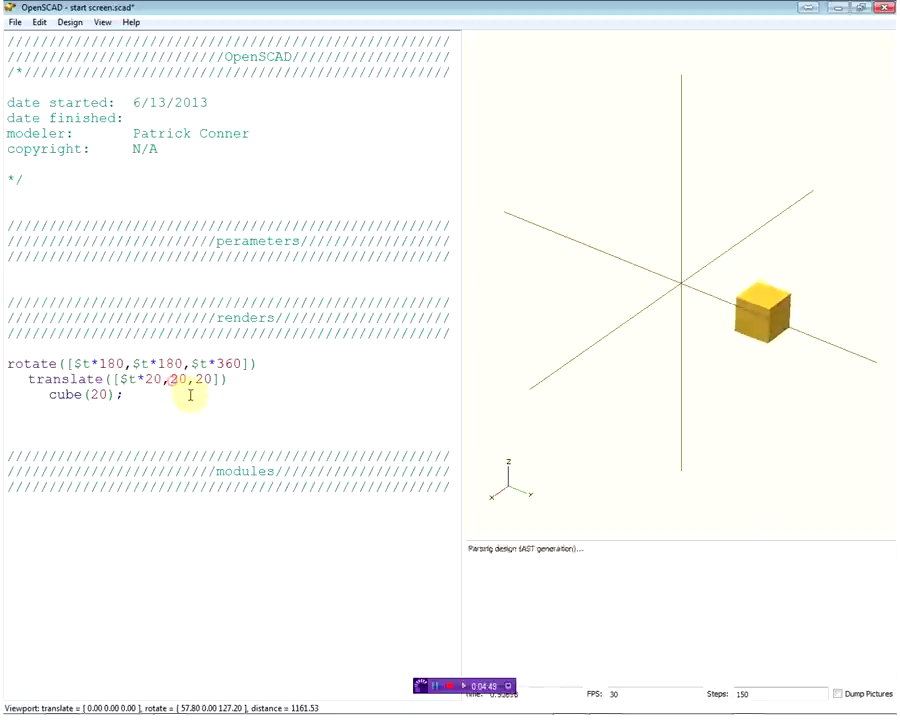
type("$y")
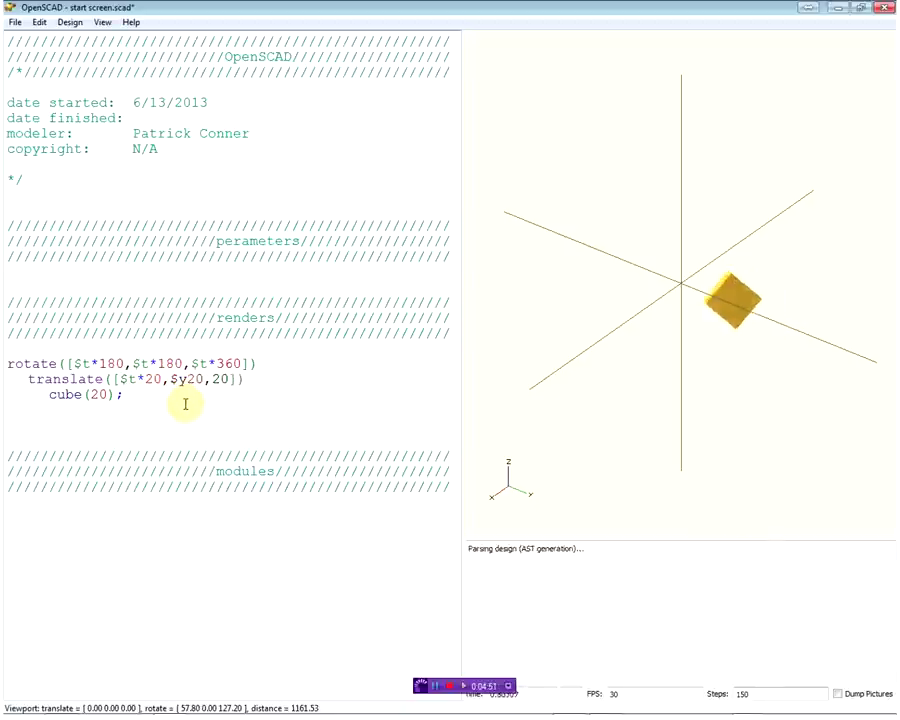
key("BackSpace")
type("t*")
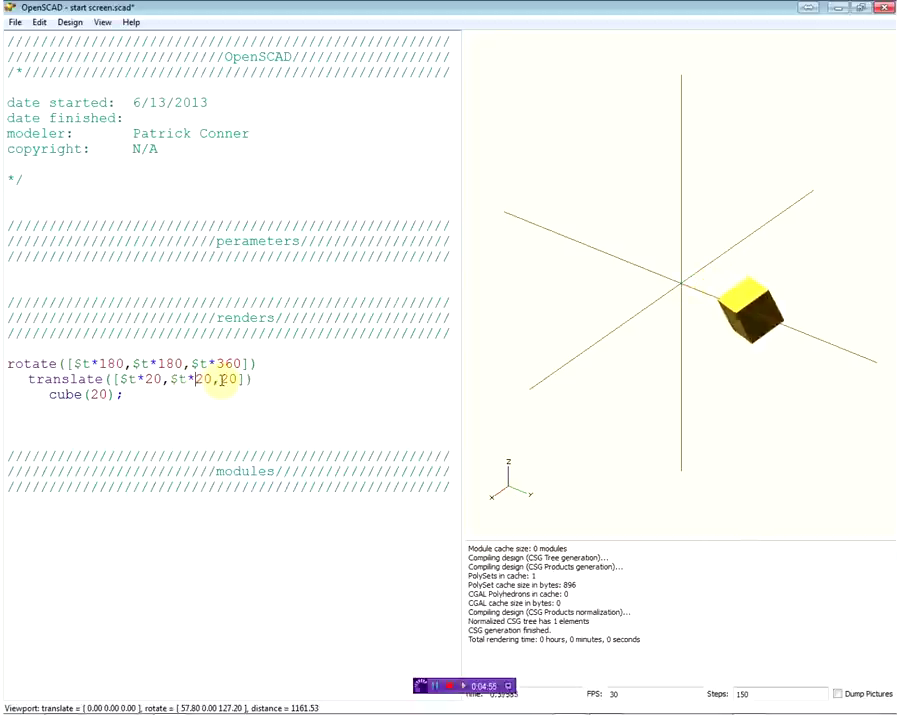
type("$t")
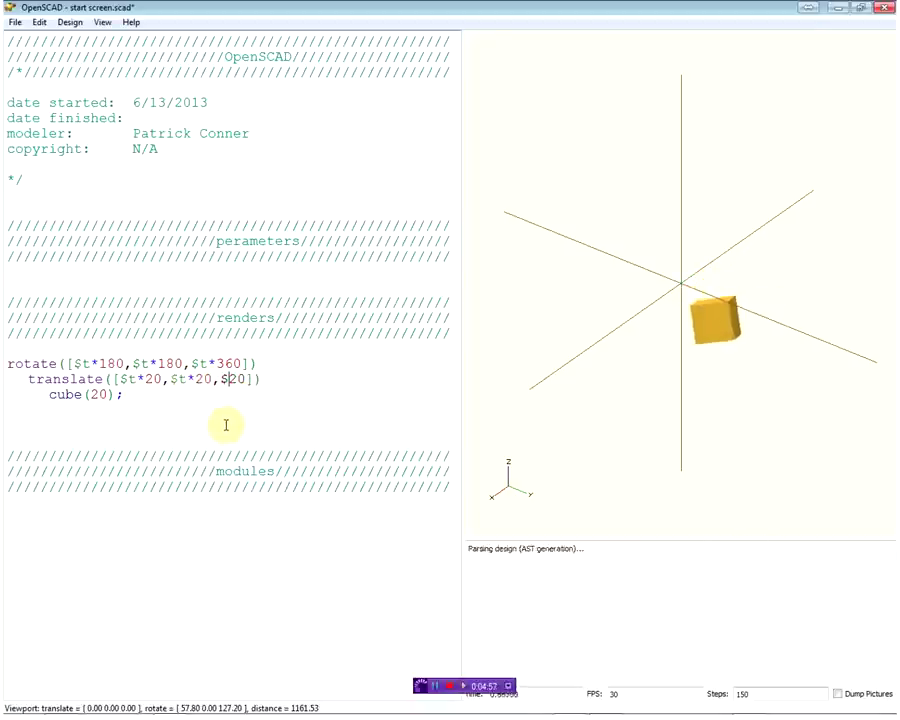
type("*")
left_click_drag(790, 308, 772, 330)
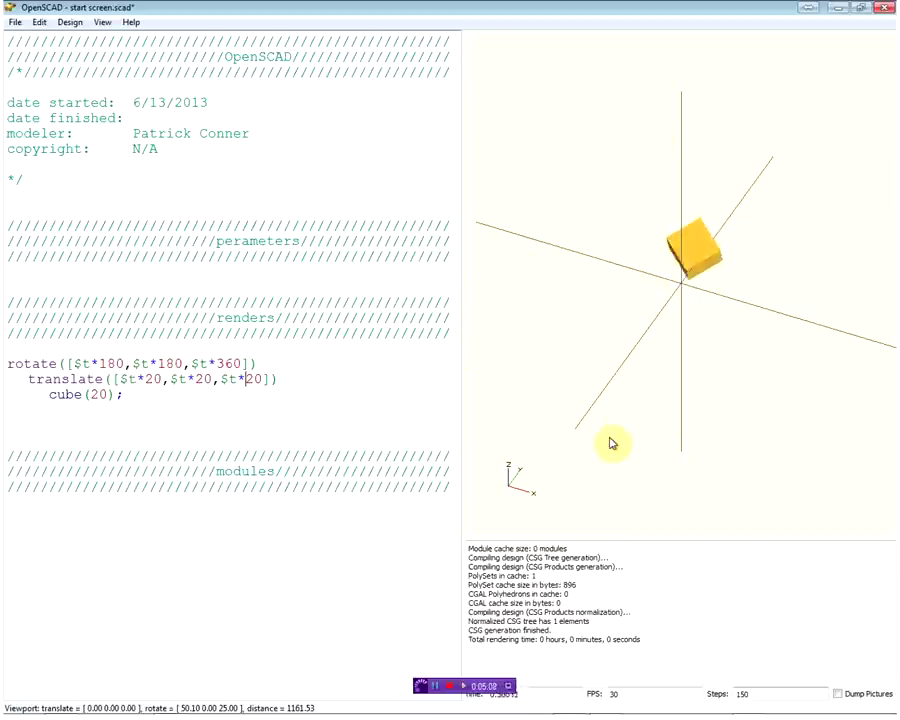
mouse_move(612, 443)
left_mouse_down()
mouse_move(629, 374)
mouse_move(685, 348)
mouse_move(702, 353)
mouse_move(663, 368)
left_mouse_up()
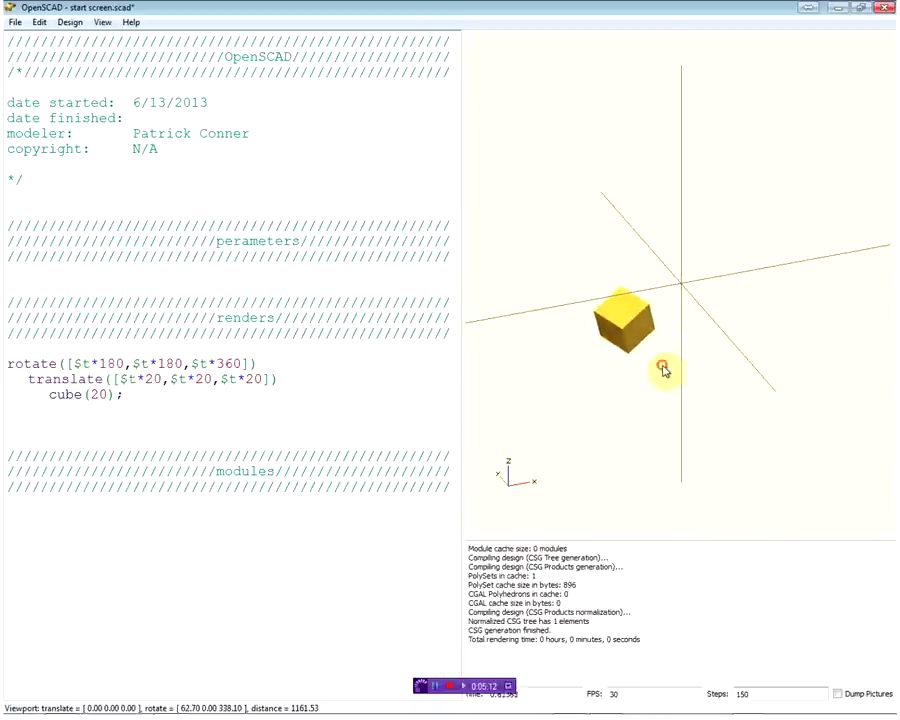
type("150")
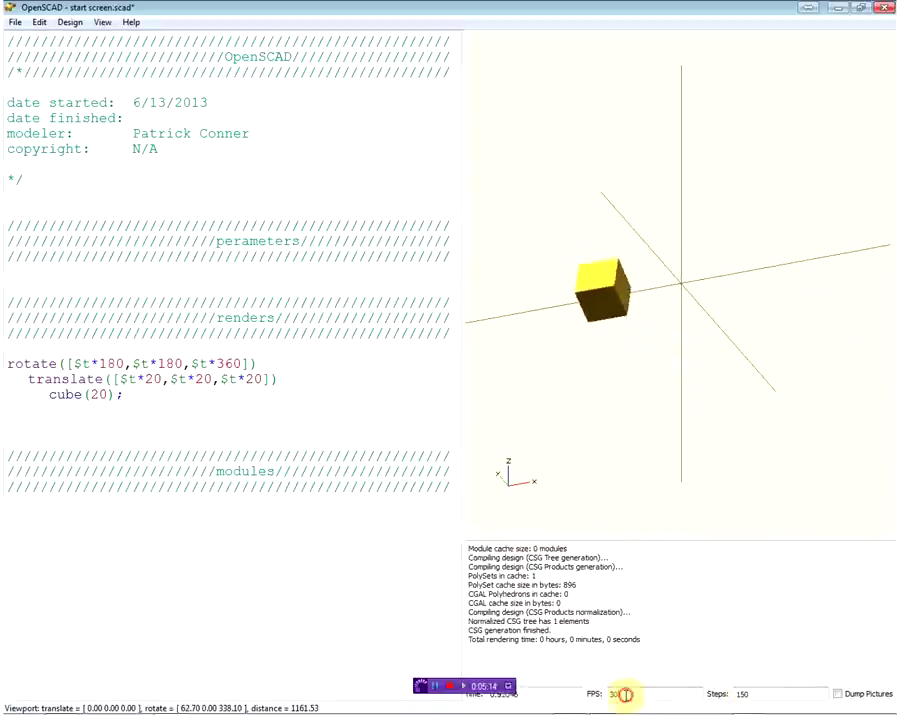
double_click(612, 693)
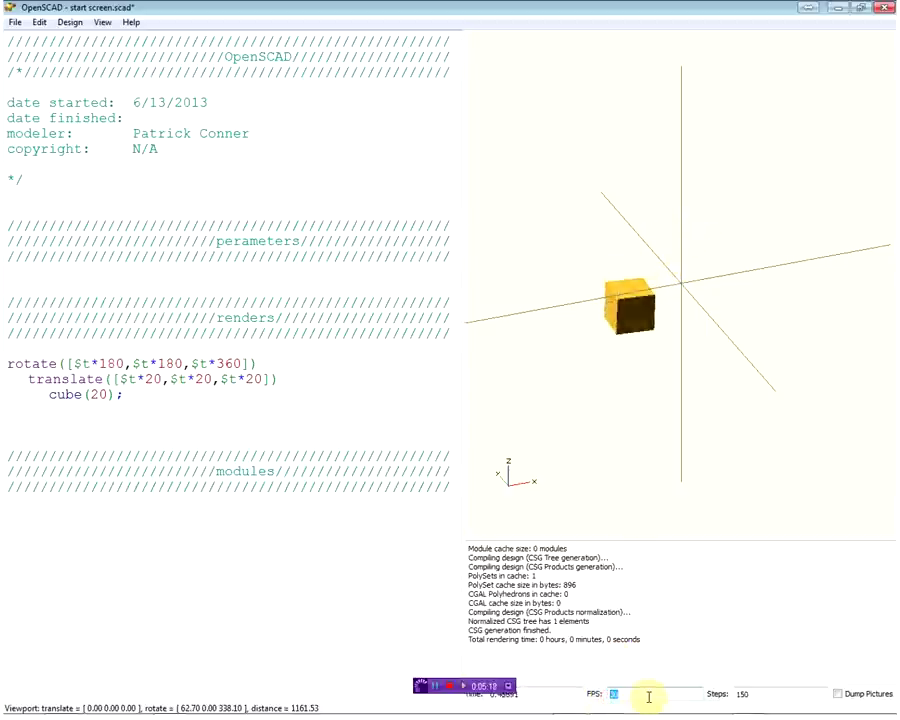
type("1")
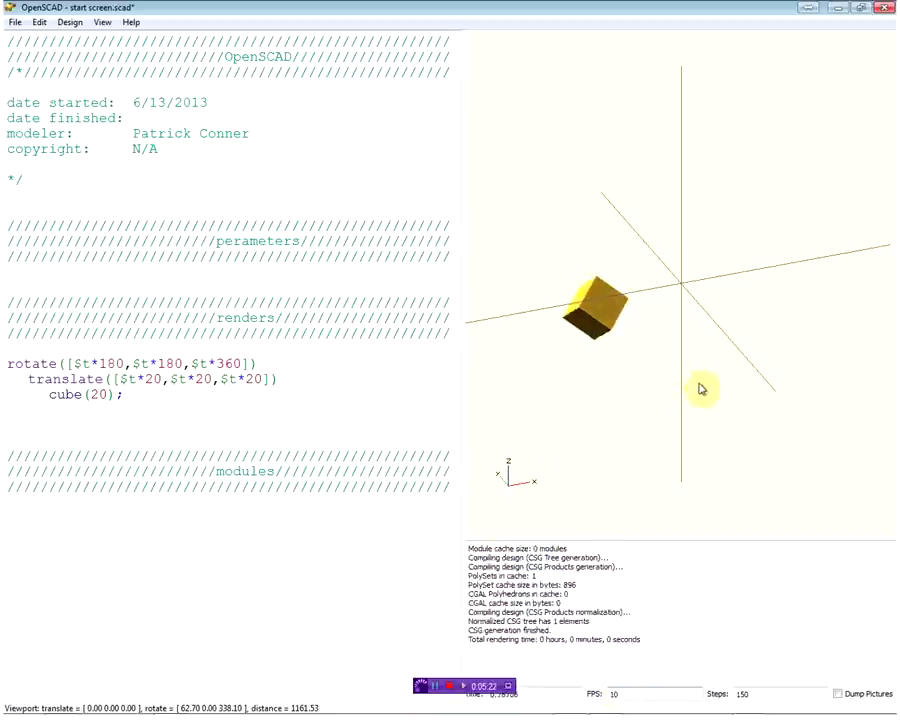
left_click_drag(775, 692, 725, 700)
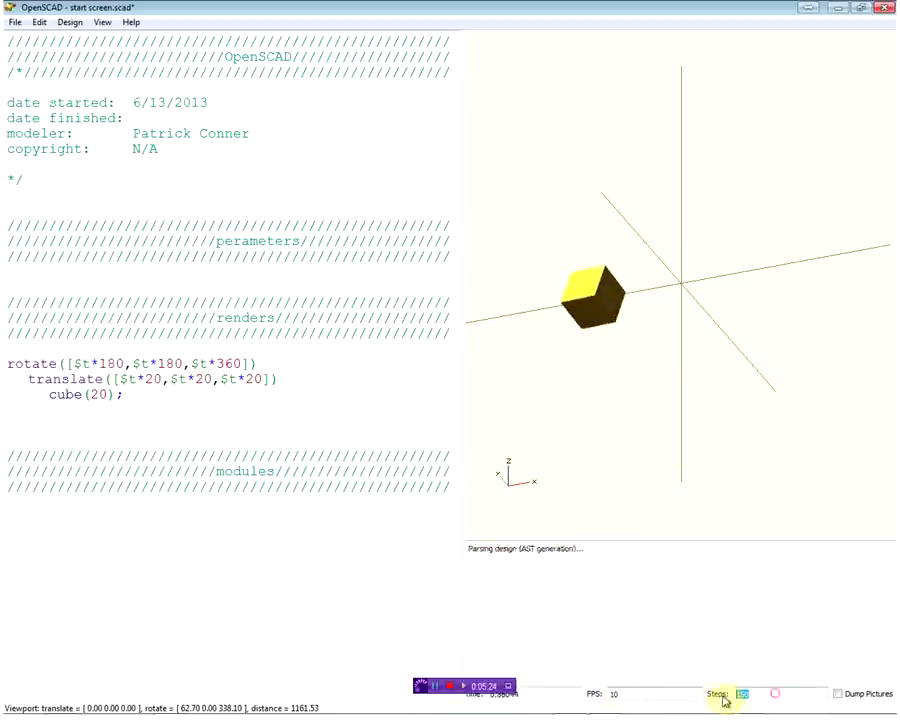
left_click(661, 690)
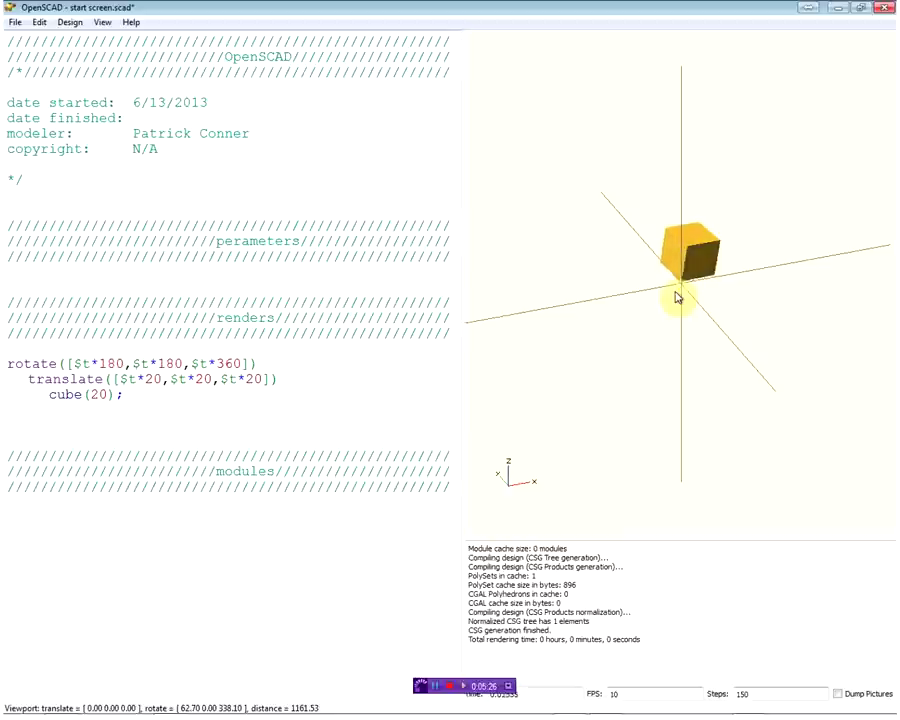
key("BackSpace")
type("5")
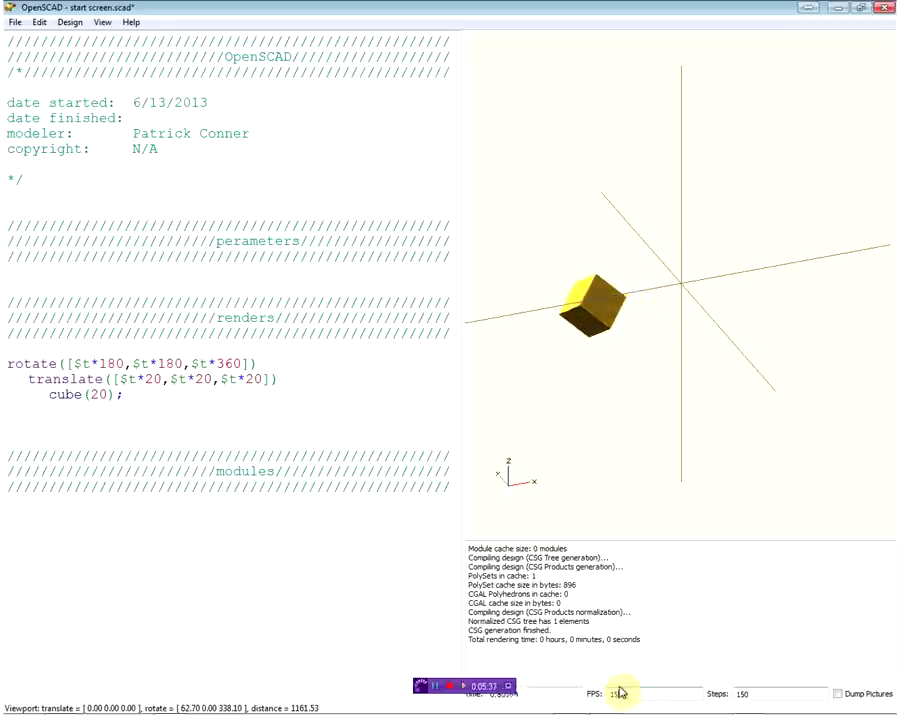
type("5")
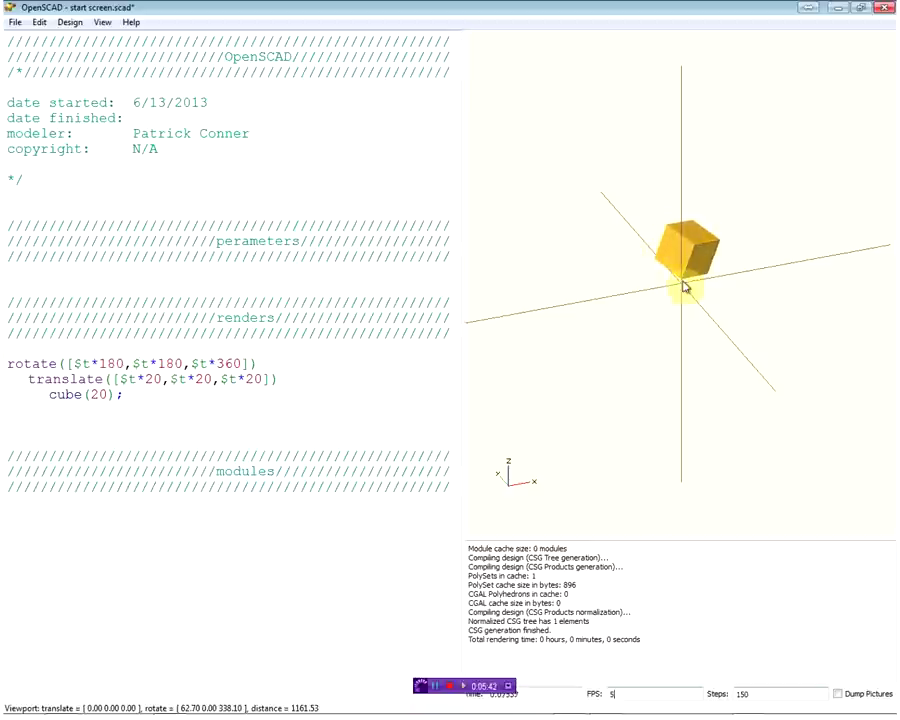
left_click_drag(693, 289, 660, 297)
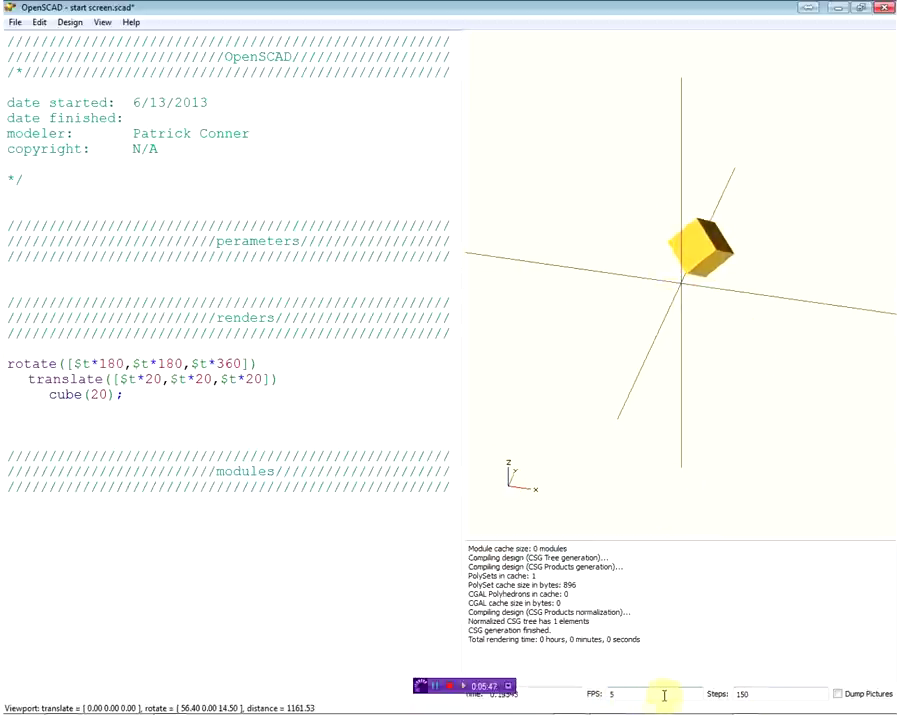
double_click(648, 693)
type("30")
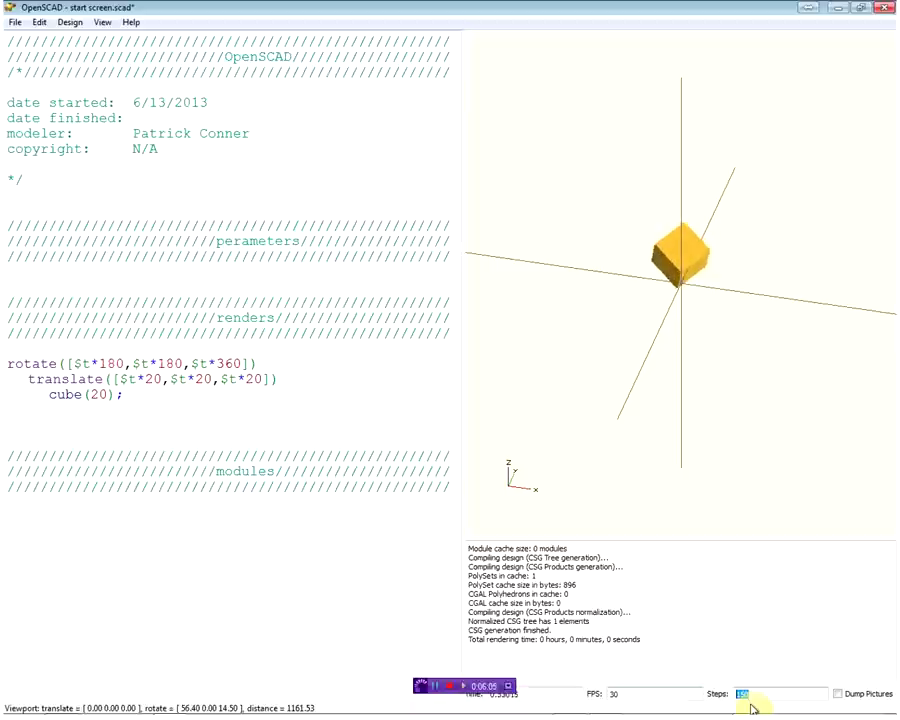
type("75")
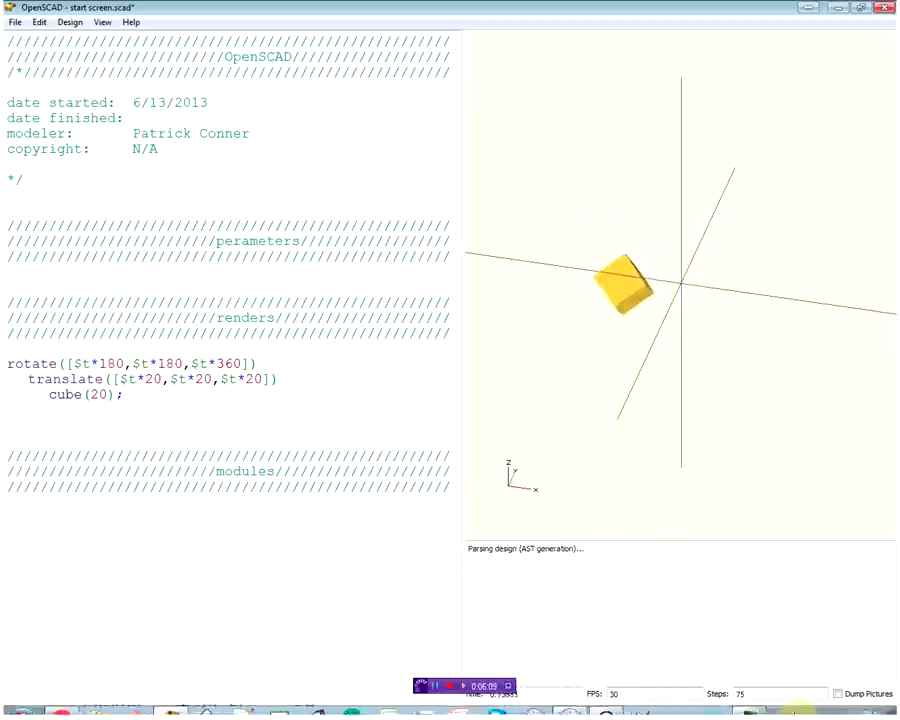
Step: Try 25 and 500 animation steps, then settle on 150 steps at 30 FPS
left_click(760, 693)
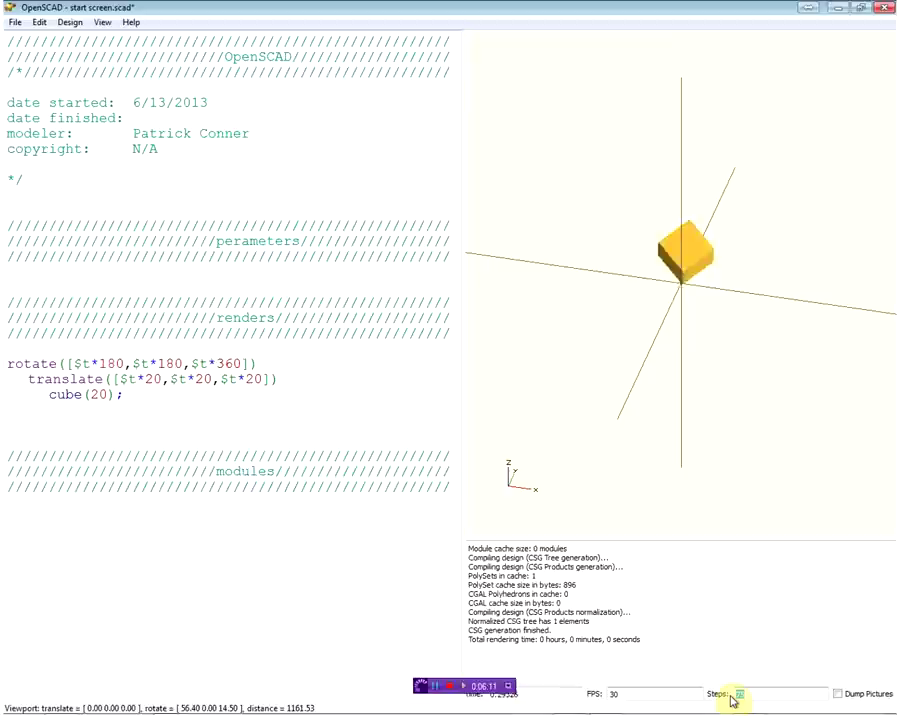
type("25")
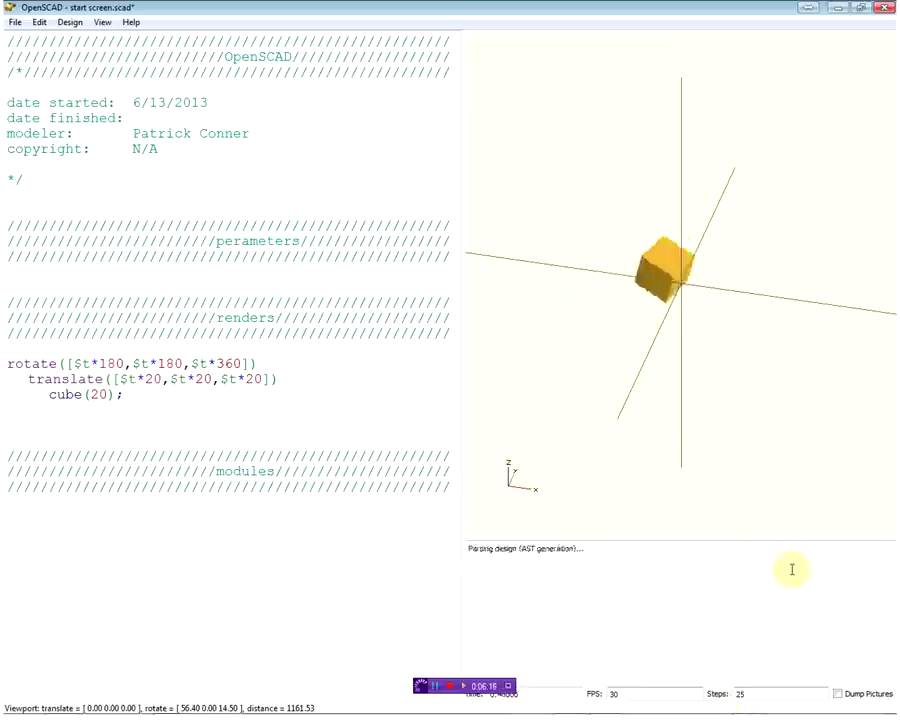
left_click_drag(766, 692, 696, 705)
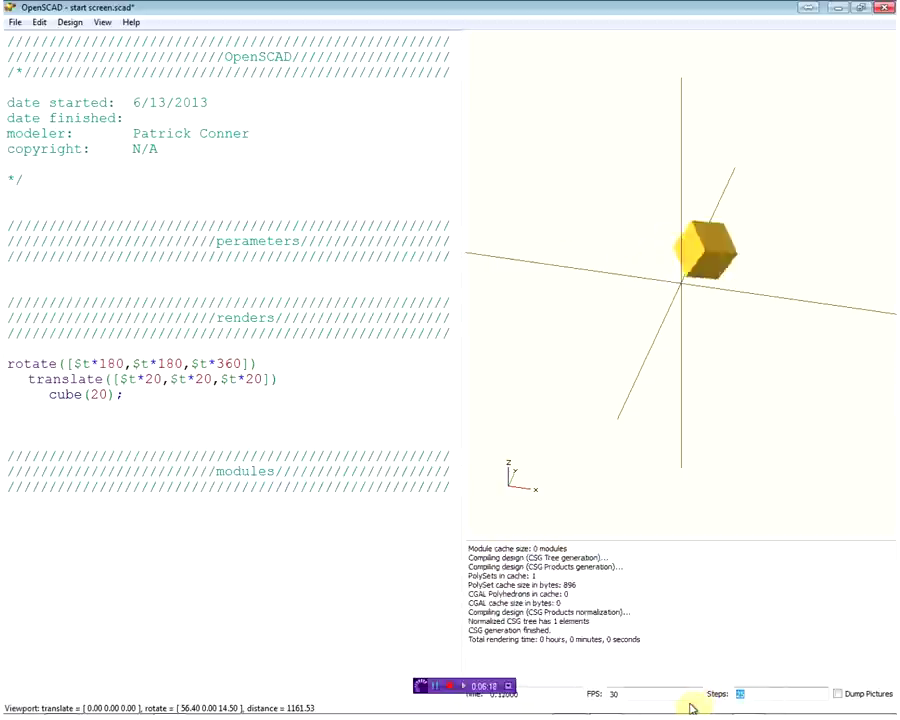
type("500")
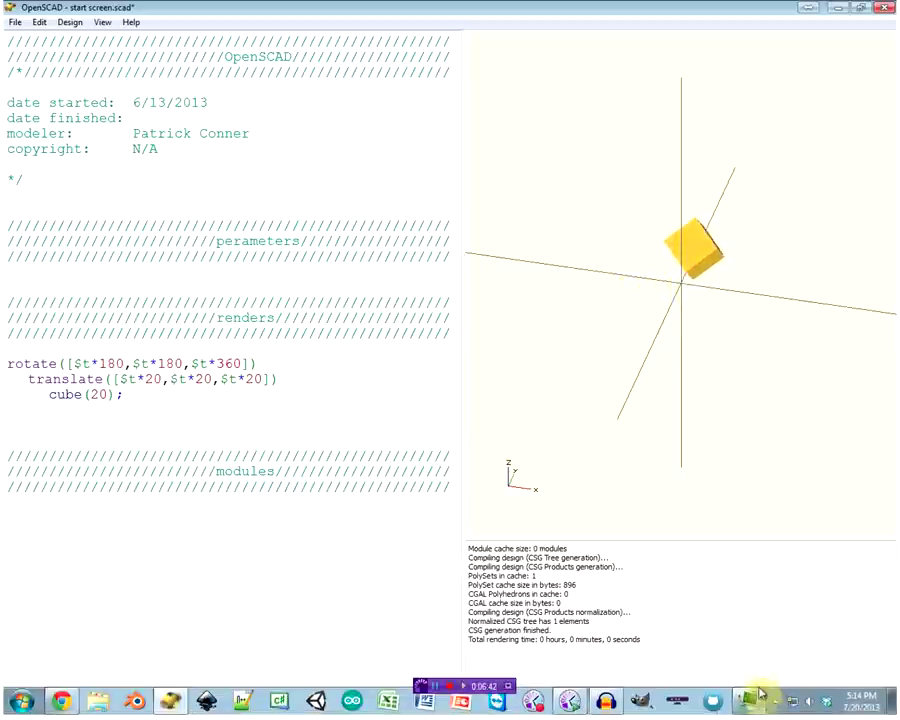
key("BackSpace")
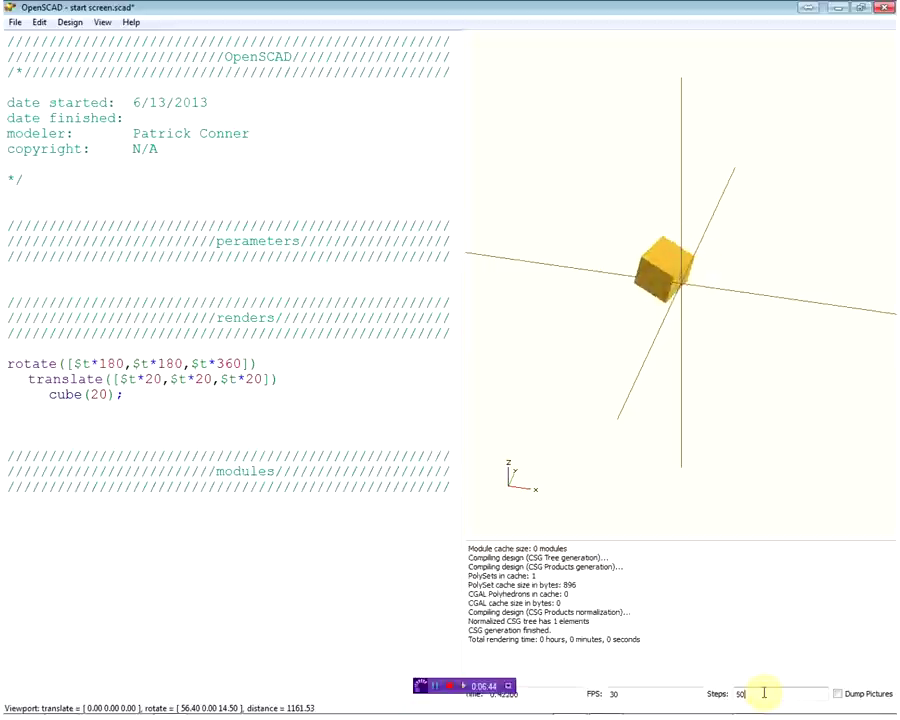
type("1")
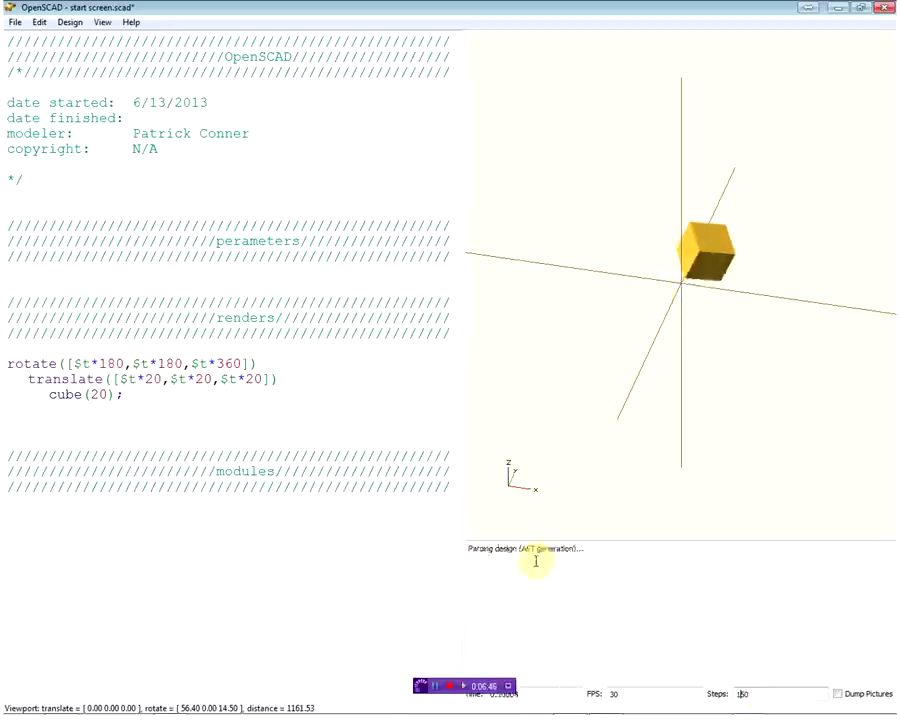
Step: Delete the rotate line and begin a for(x=[0:$t:20]){ loop above translate
left_click_drag(122, 394, 6, 365)
left_click(96, 378)
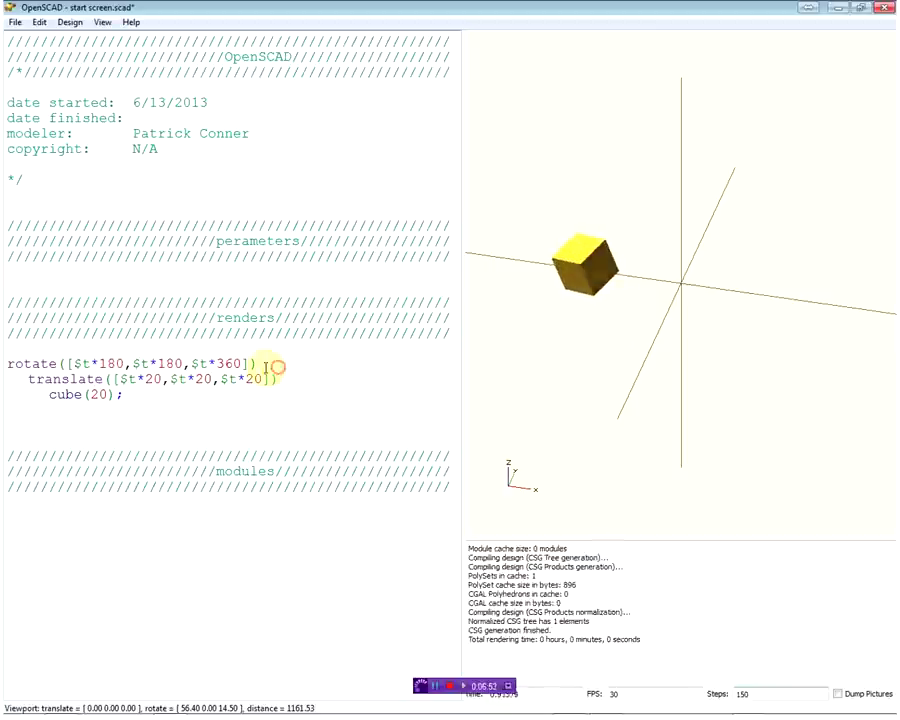
left_click_drag(272, 364, 28, 356)
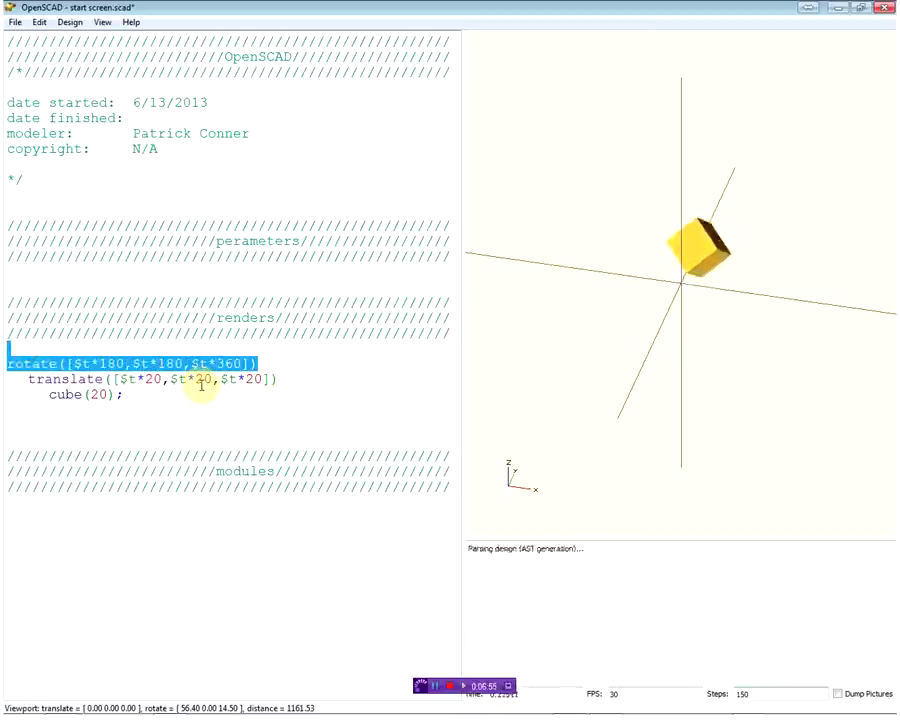
key("Delete")
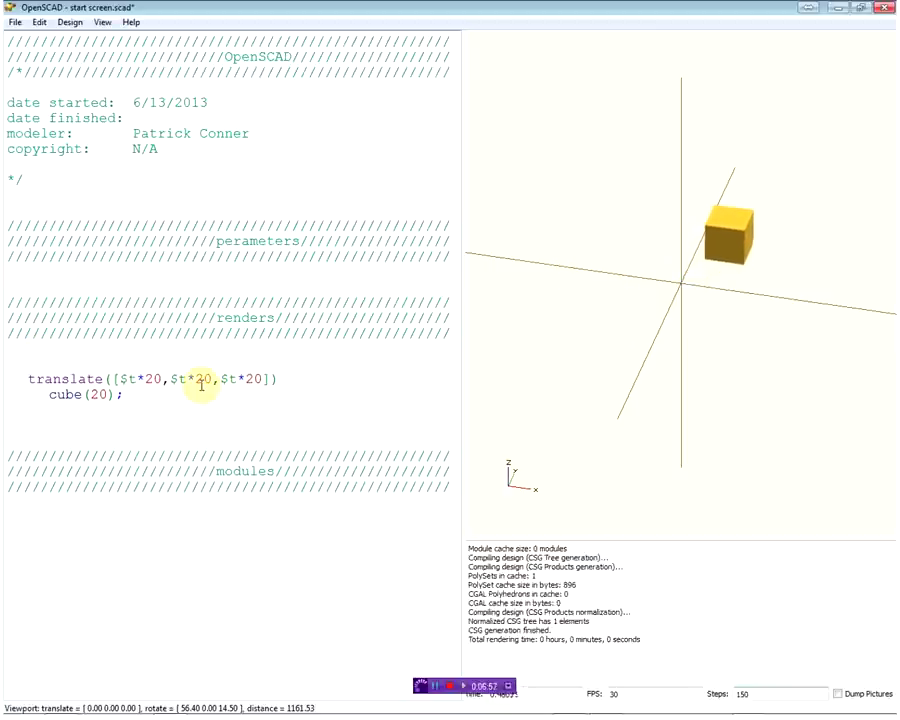
type("for(x[0:$t:20")
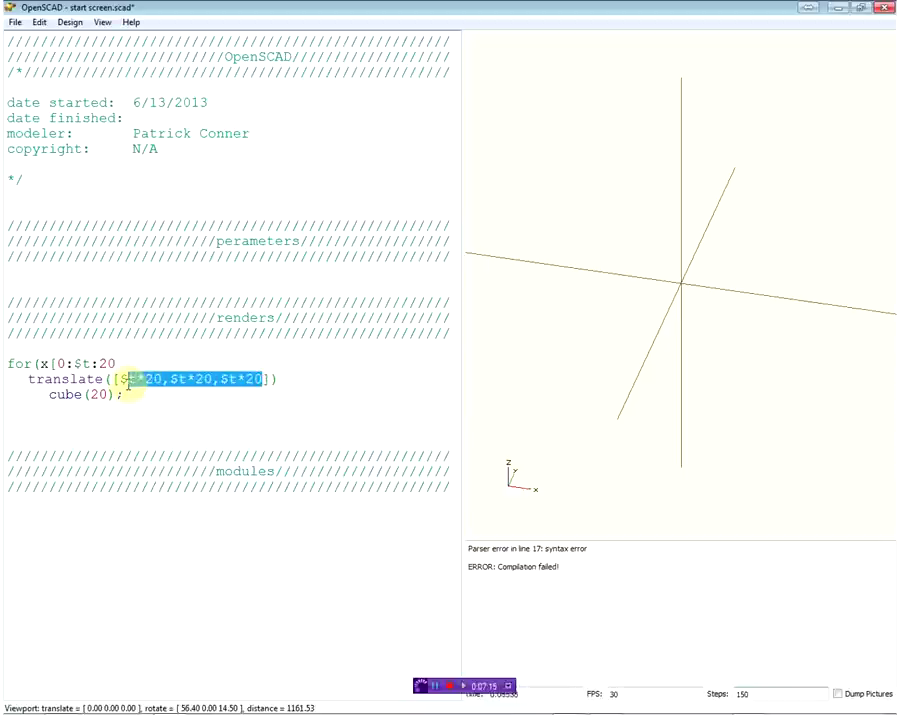
type("x")
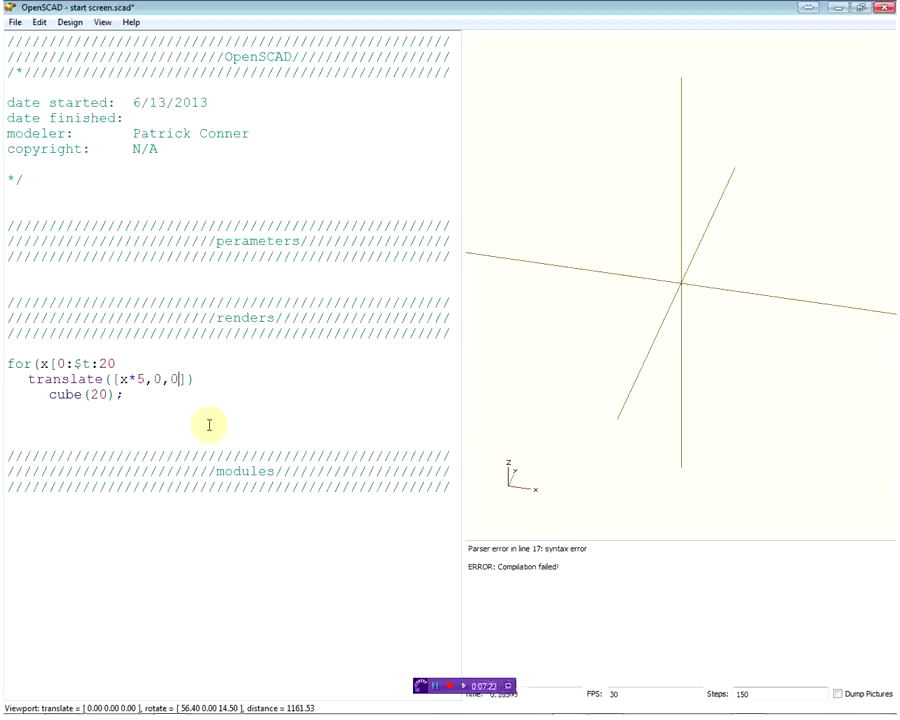
Step: Translate each cube by [x*5,0,0], change cube(20) to cube(x), and close the loop
left_click_drag(729, 347, 732, 344)
type("]){")
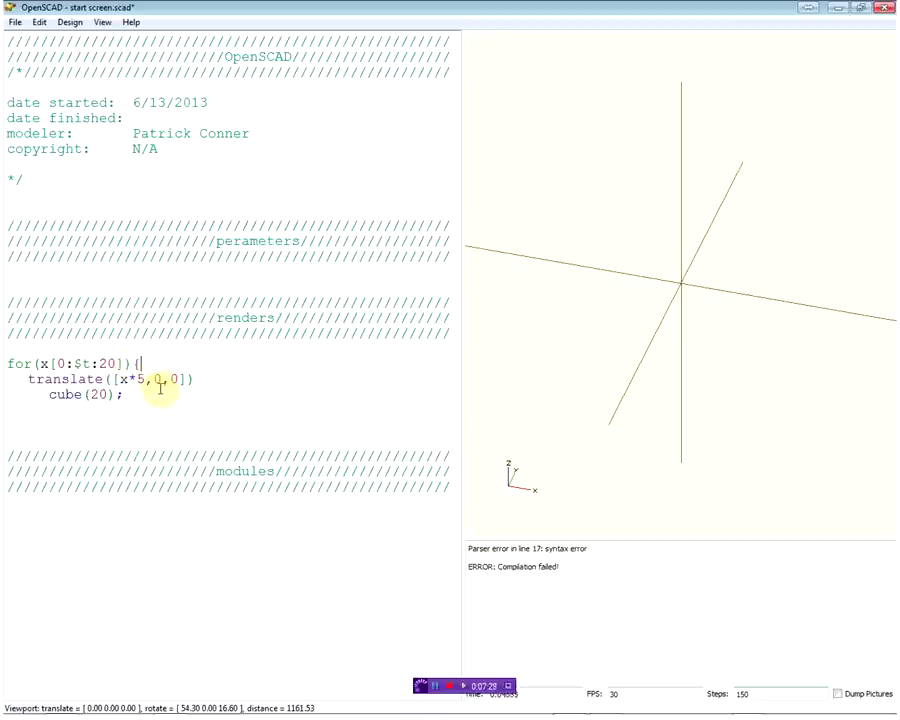
key("Return")
type("}")
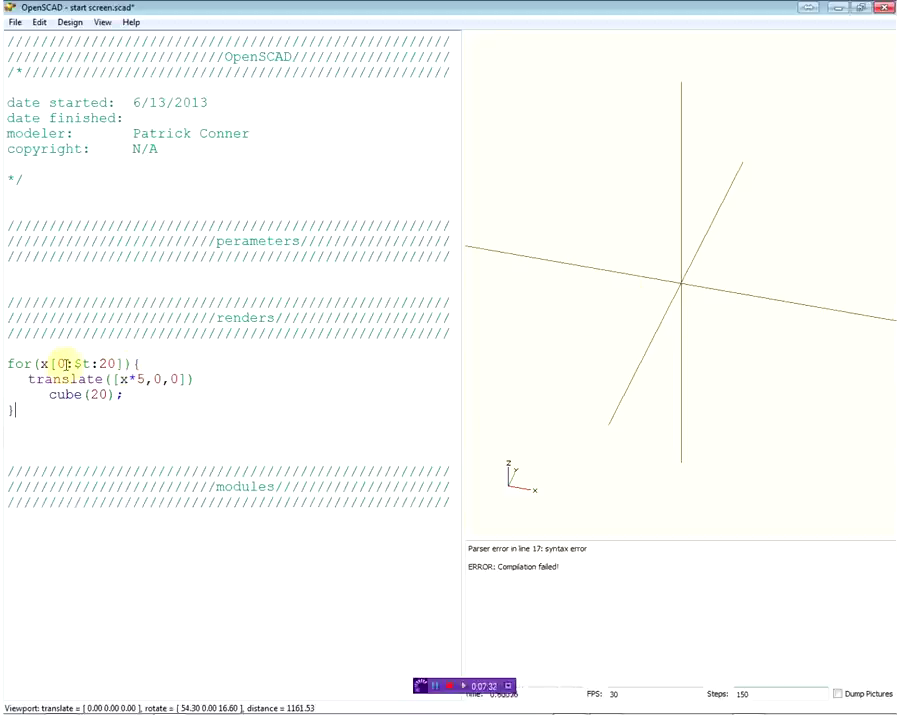
type("=")
mouse_move(715, 320)
left_mouse_down()
mouse_move(778, 313)
mouse_move(791, 302)
left_mouse_up()
left_click_drag(108, 397, 86, 397)
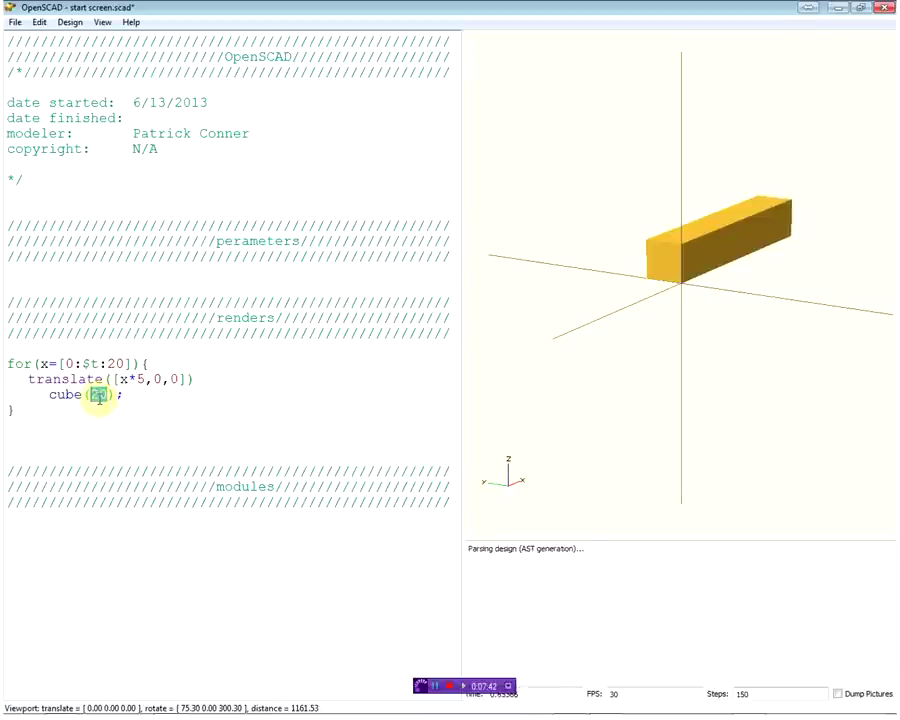
type("x")
scroll(770, 269, "up", 3)
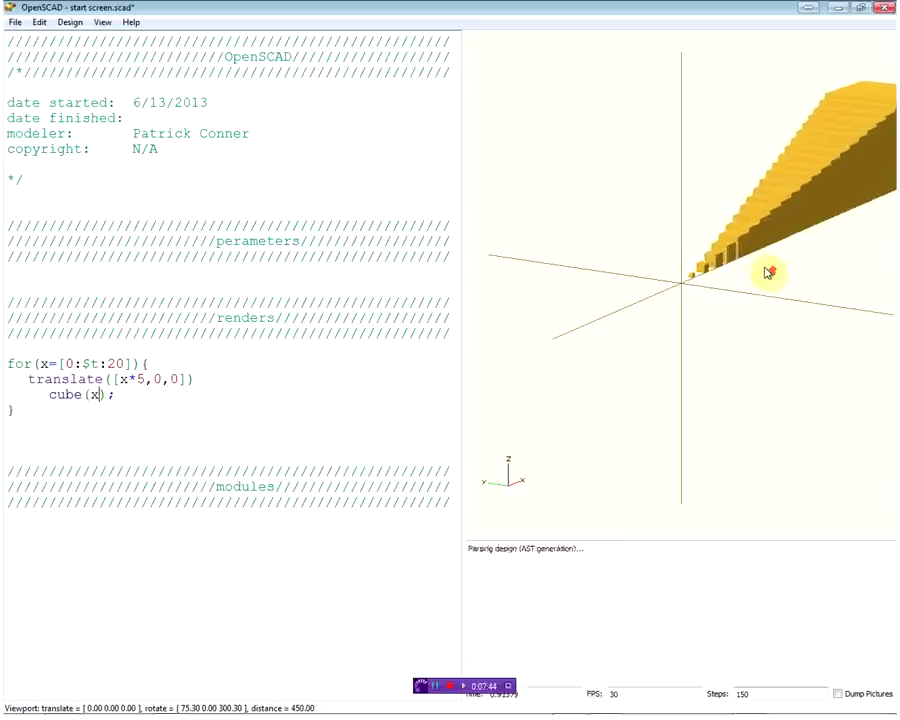
Step: Remove the *5 multiplier so each cube is translated by [x,0,0]
scroll(762, 268, "up", 2)
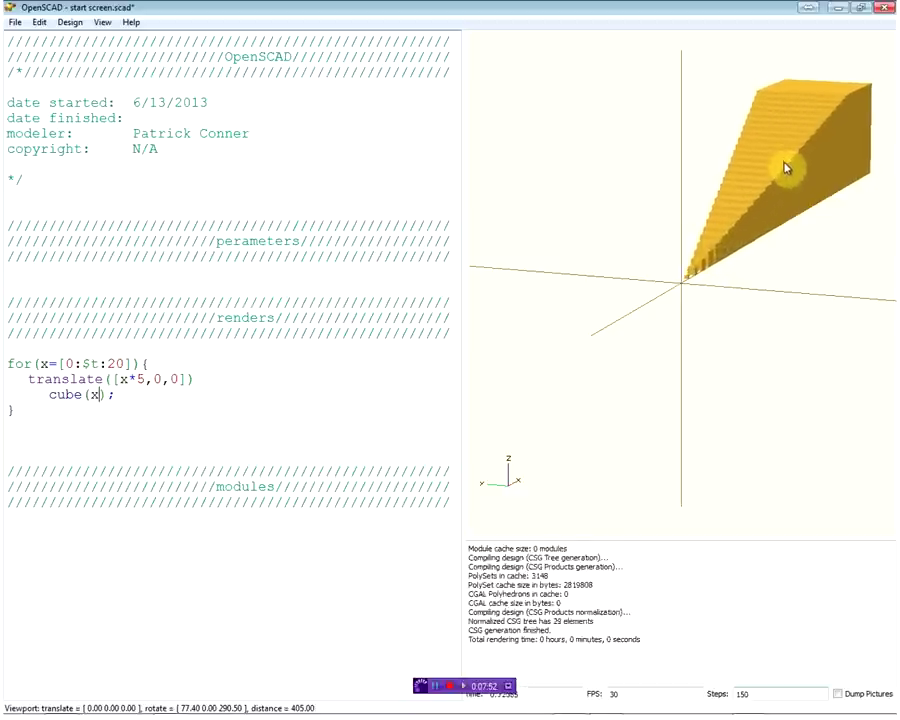
left_click(139, 382)
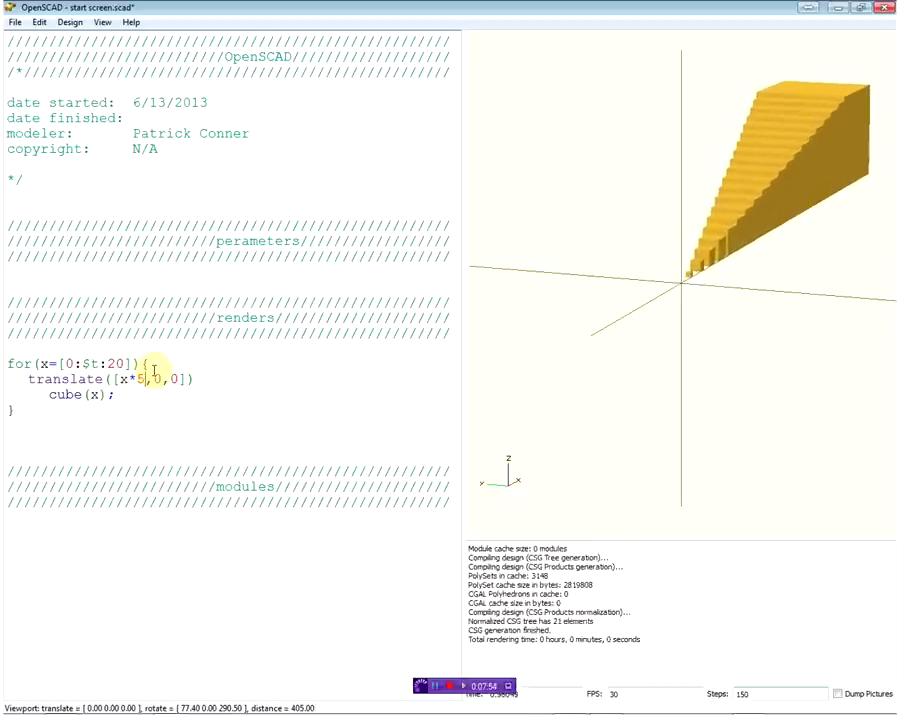
key("BackSpace")
key("BackSpace")
Step: Zoom in and orbit around the stepped wedge, viewing it from the side and below
scroll(722, 224, "up", 3)
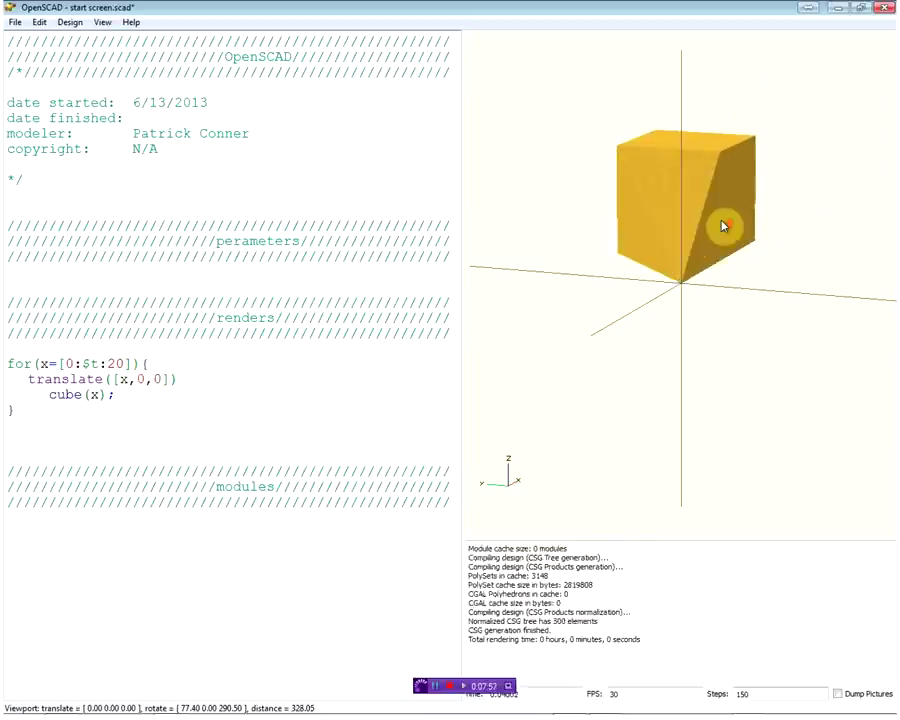
scroll(722, 224, "up", 2)
left_click_drag(560, 245, 643, 234)
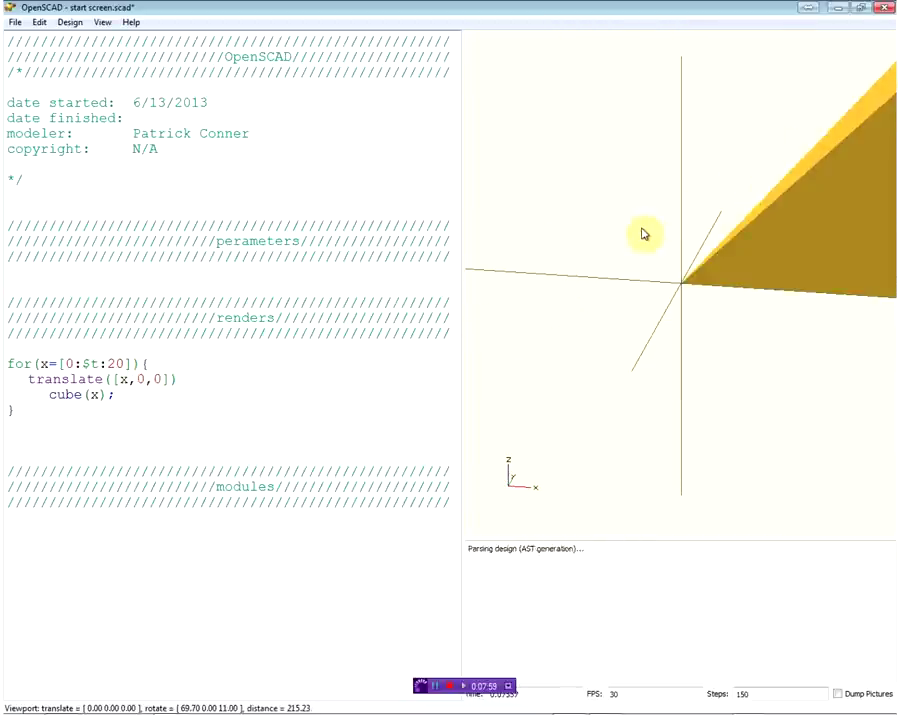
scroll(724, 284, "up", 4)
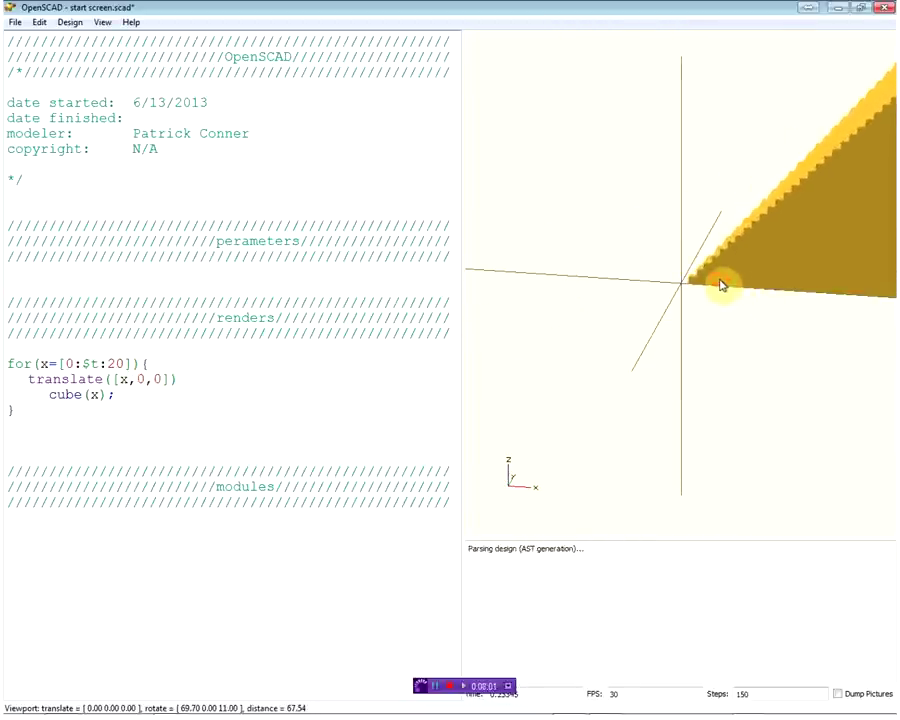
left_click_drag(720, 285, 739, 249)
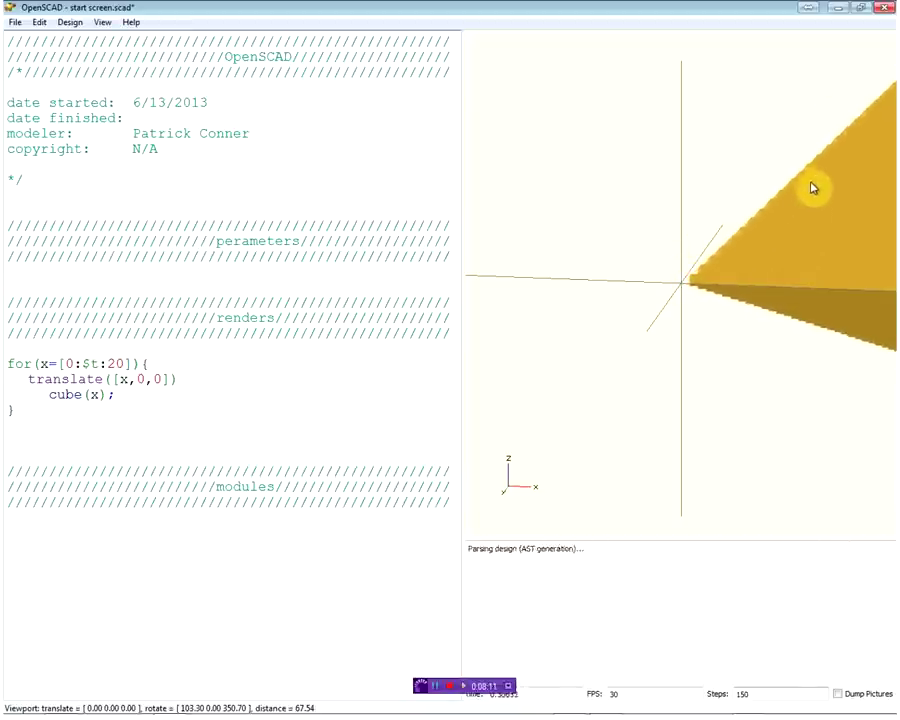
left_click_drag(704, 310, 770, 305)
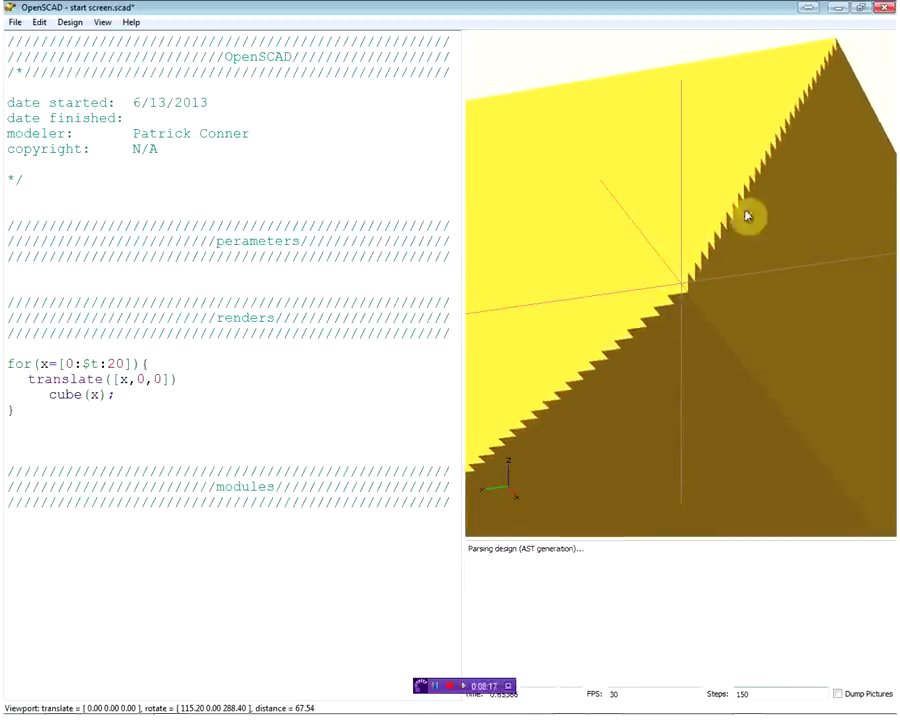
mouse_move(702, 364)
left_mouse_down()
mouse_move(703, 344)
mouse_move(665, 377)
left_mouse_up()
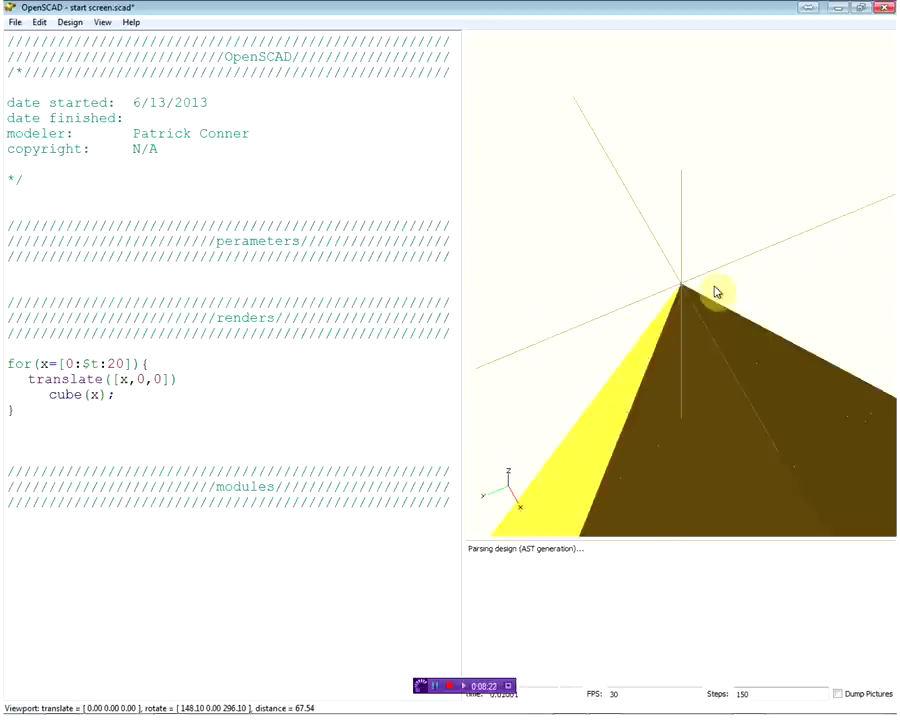
mouse_move(686, 329)
left_mouse_down()
mouse_move(703, 313)
mouse_move(690, 358)
mouse_move(601, 364)
mouse_move(552, 382)
mouse_move(580, 388)
mouse_move(735, 357)
mouse_move(728, 298)
left_mouse_up()
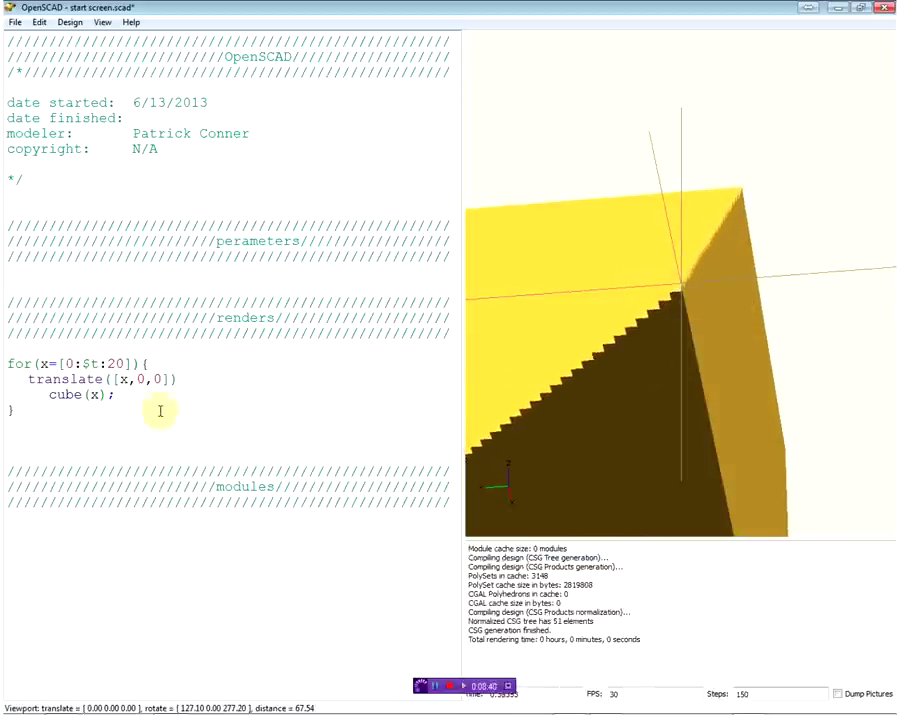
double_click(140, 379)
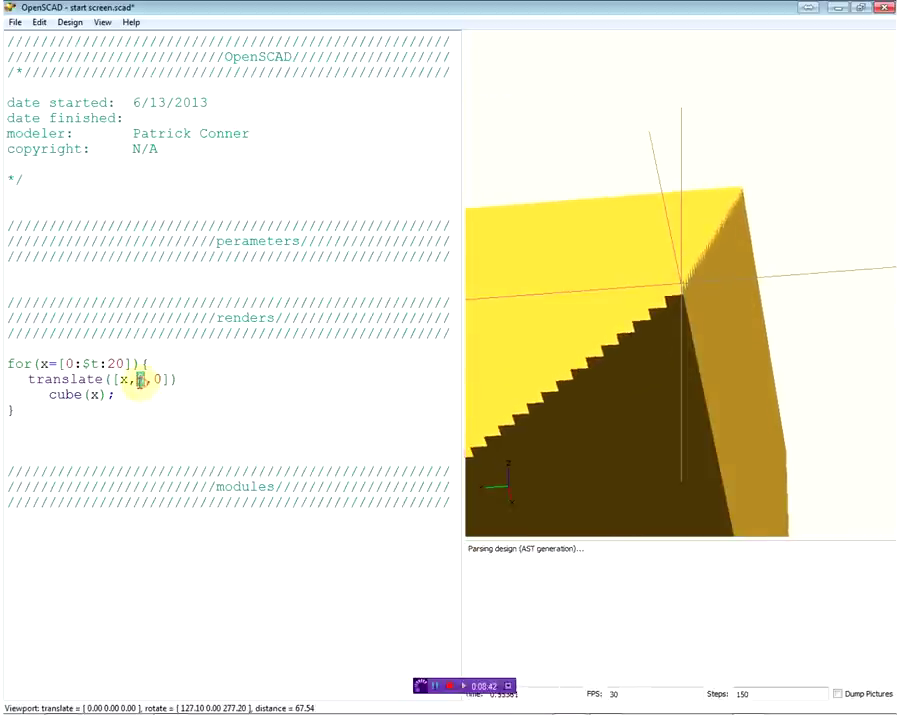
Step: Replace the y and z offsets with x so the cubes translate by [x,x,x]
type("x")
double_click(157, 379)
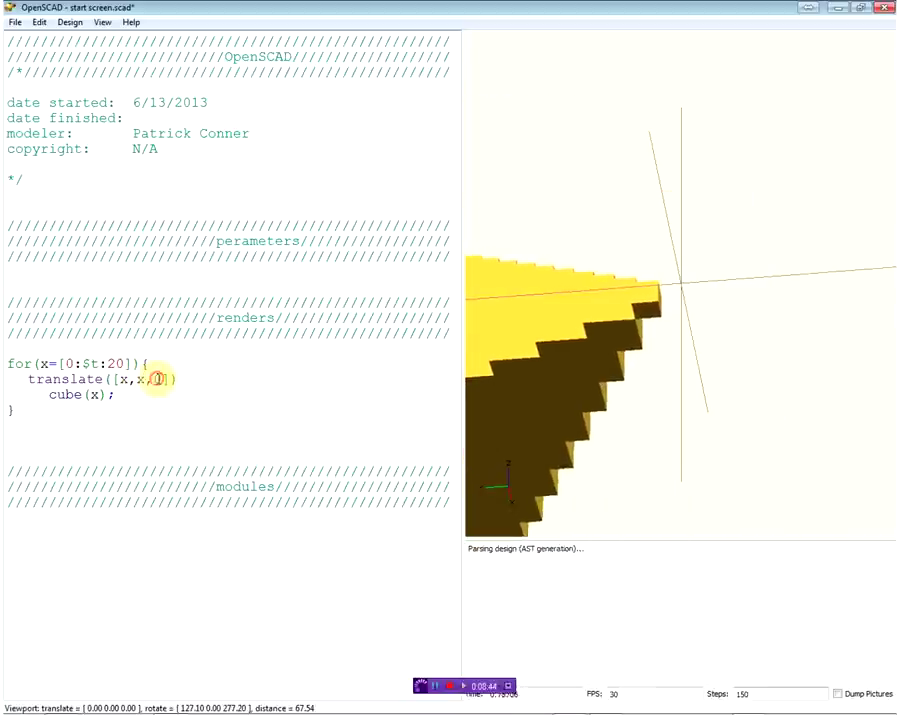
type("x")
Step: Orbit to view the diagonal cubes from above, then delete the whole for-loop block
left_click_drag(700, 346, 662, 365)
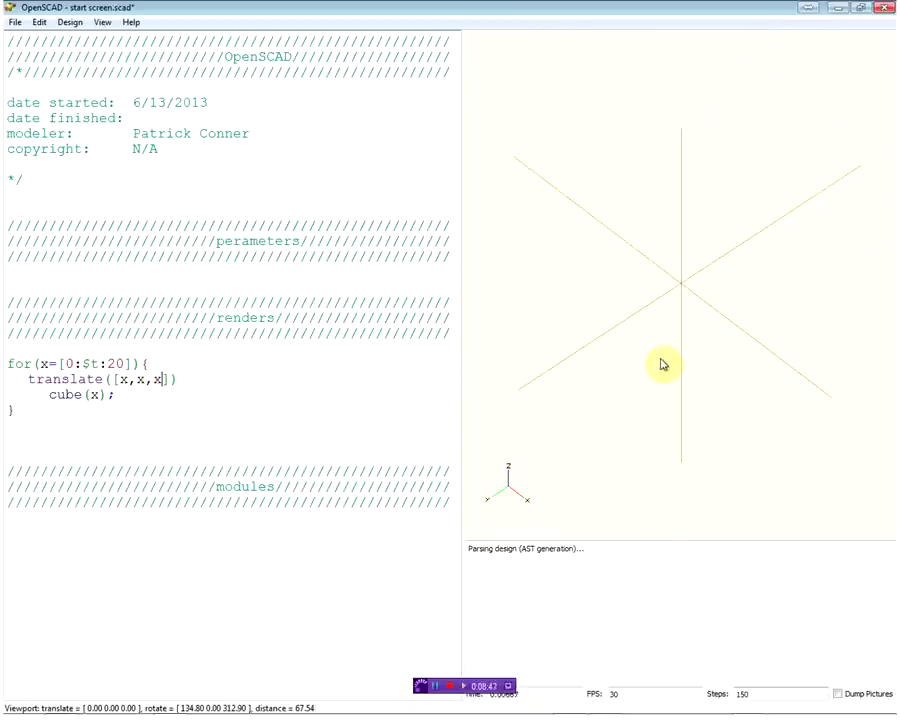
mouse_move(676, 355)
left_mouse_down()
mouse_move(700, 362)
mouse_move(665, 290)
left_mouse_up()
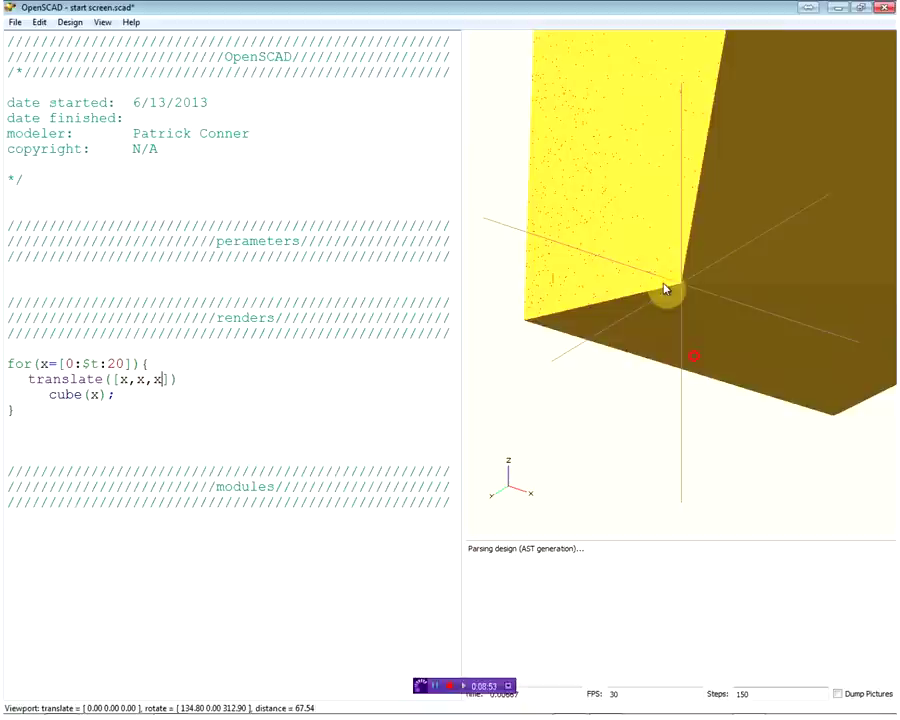
left_click(666, 291)
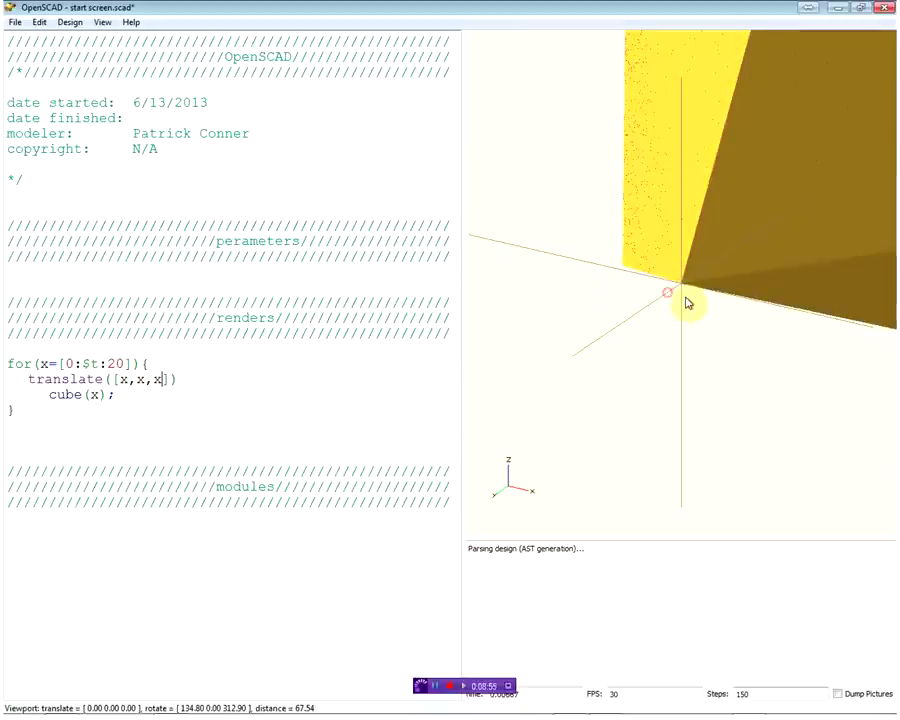
left_click(686, 305)
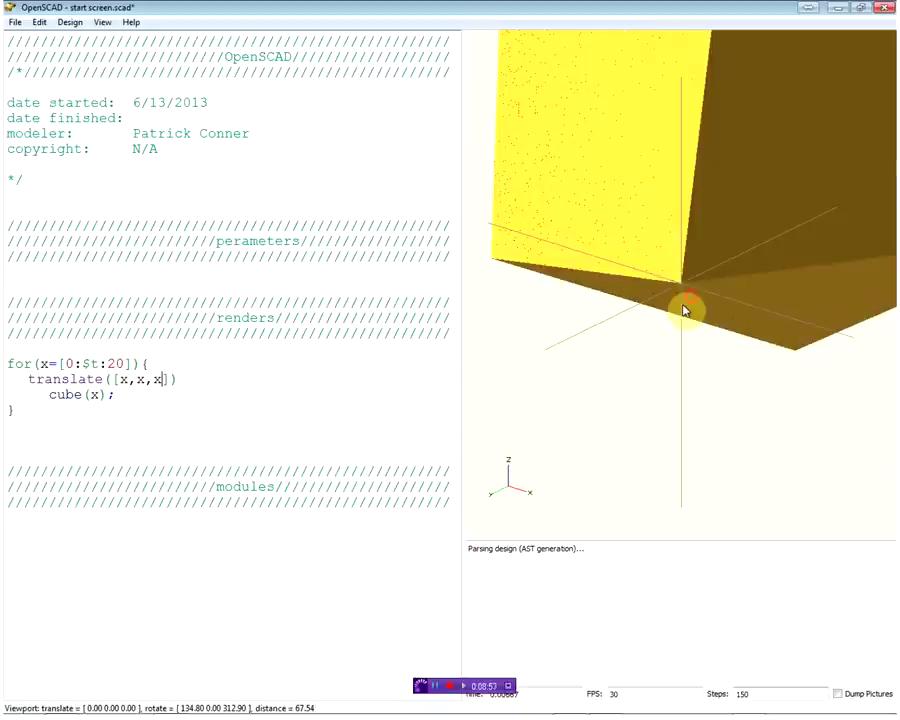
left_click(686, 305)
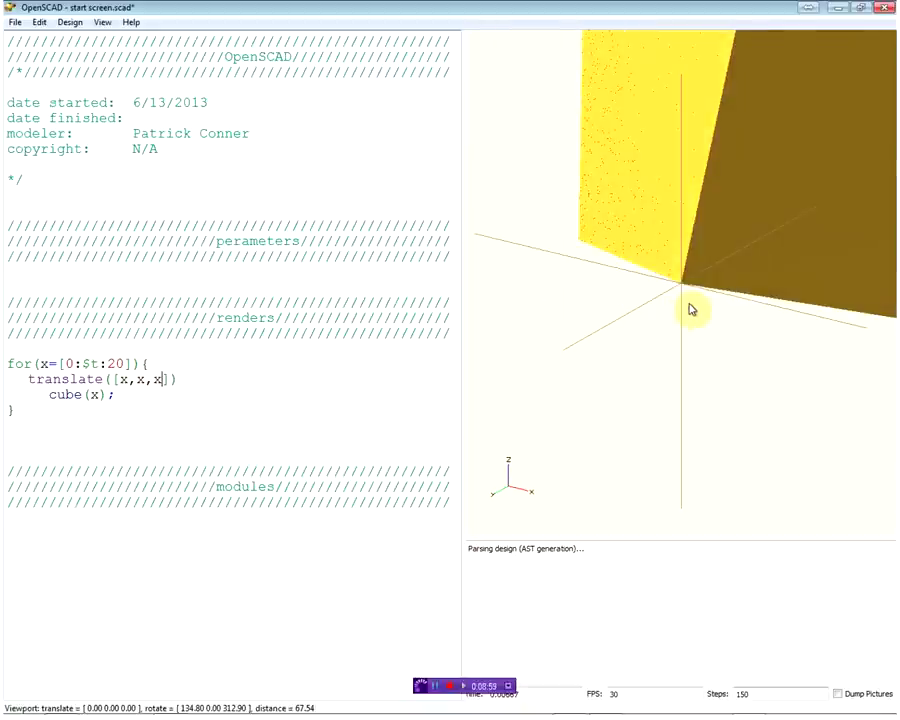
left_click(693, 281)
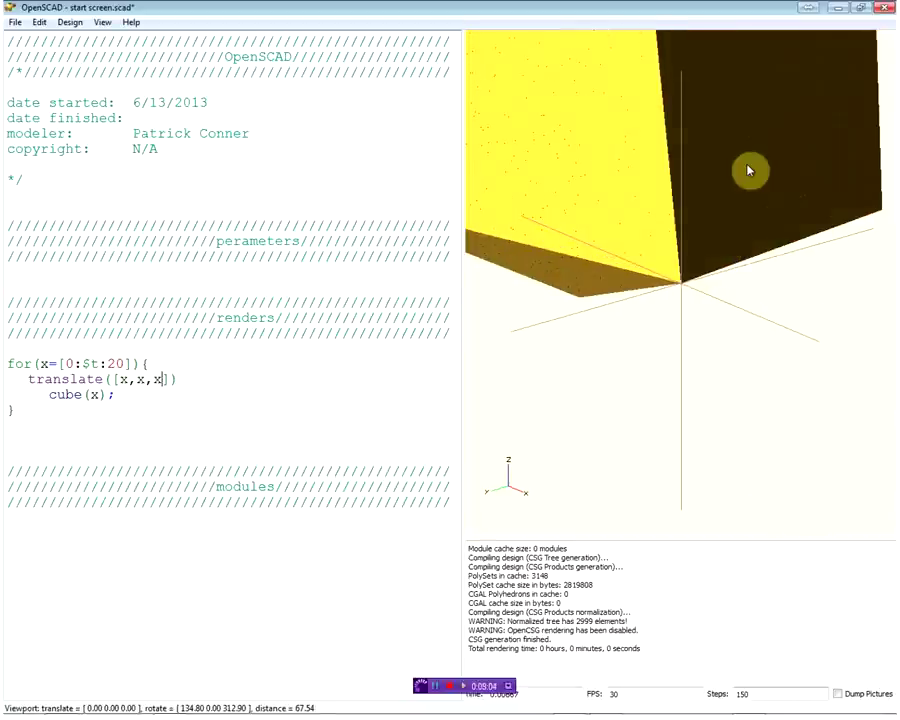
left_click_drag(750, 170, 745, 285)
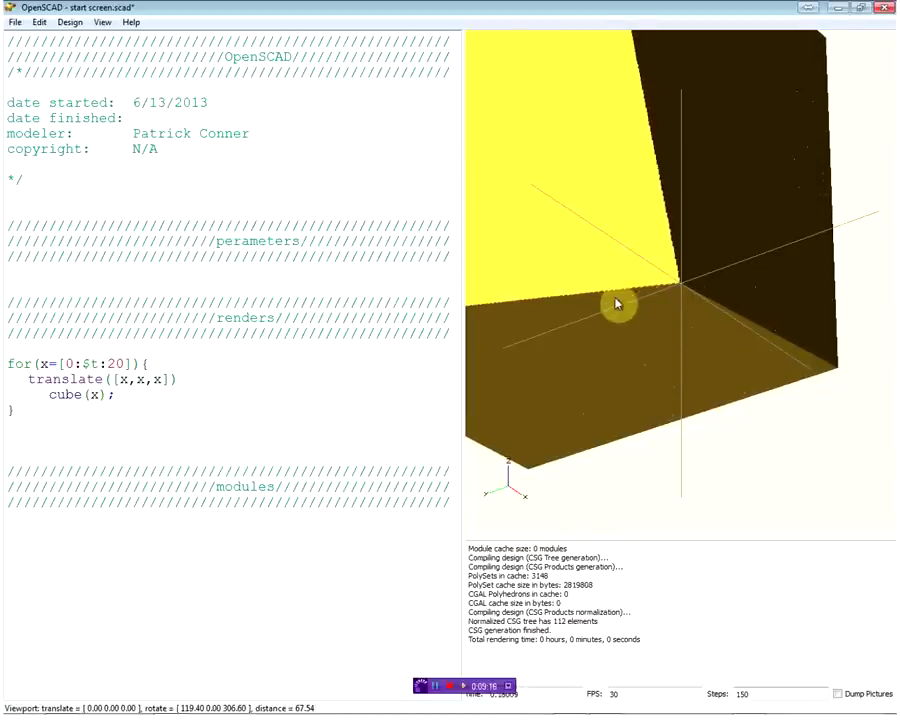
left_click_drag(672, 301, 632, 297)
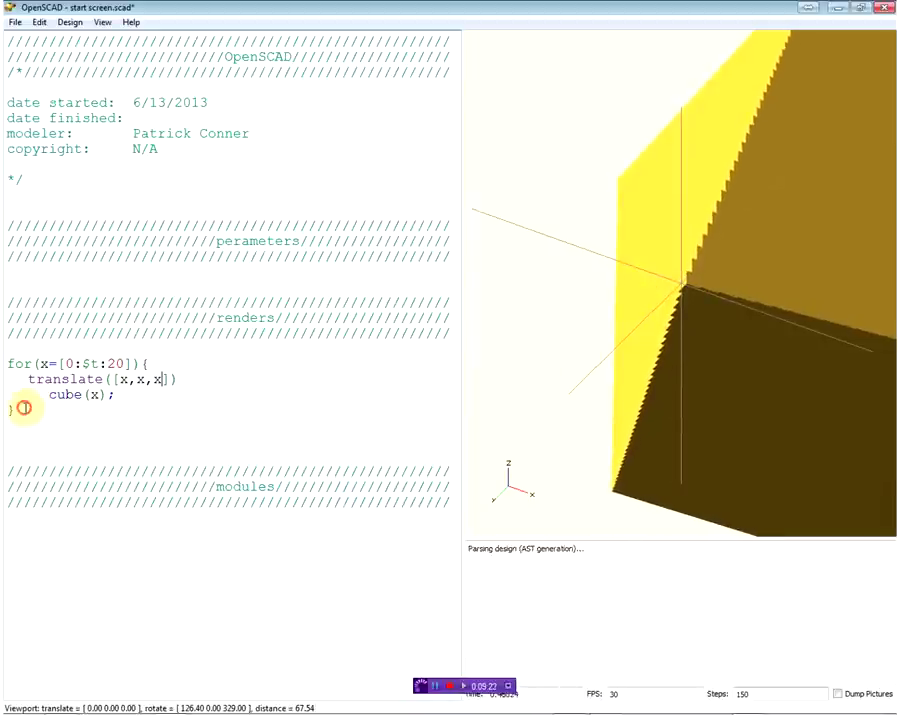
left_click_drag(24, 406, 5, 372)
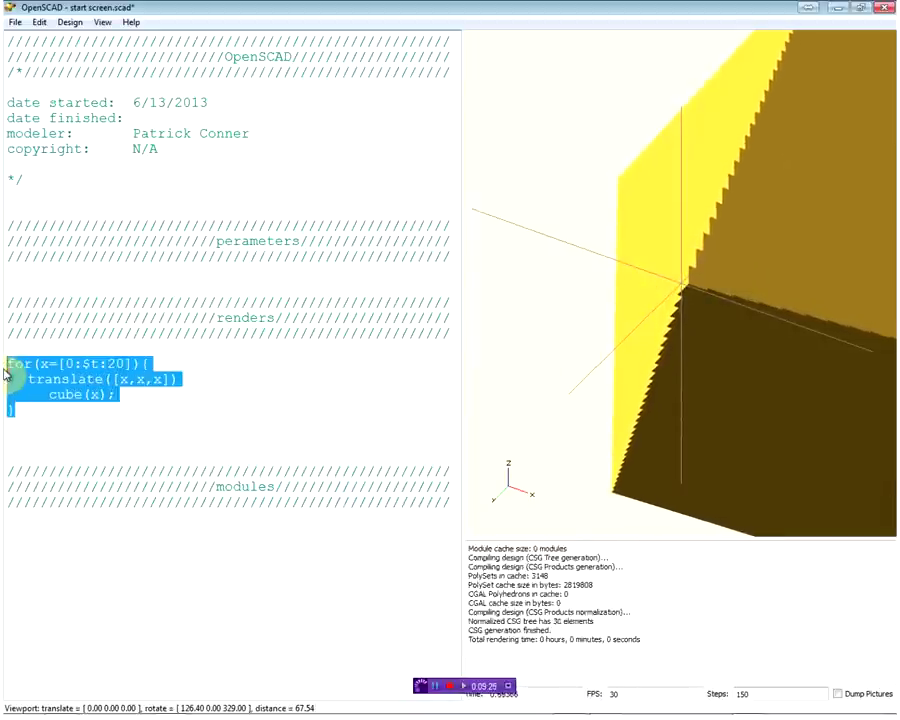
key("Delete")
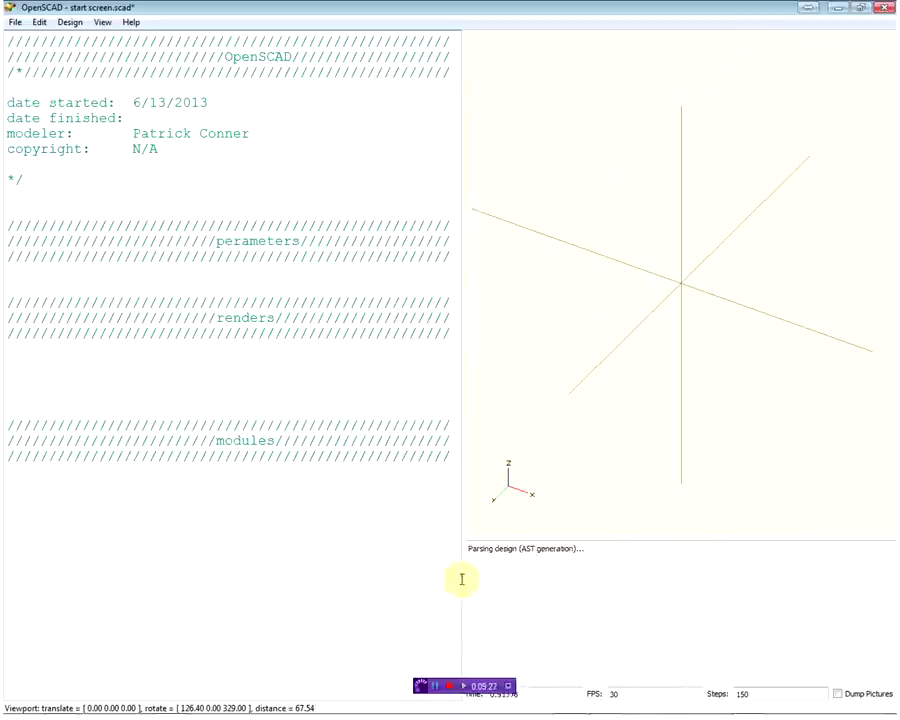
Step: Restore the for(x=[0:$t:20]) cube loop and set animation Steps to 150
type("0")
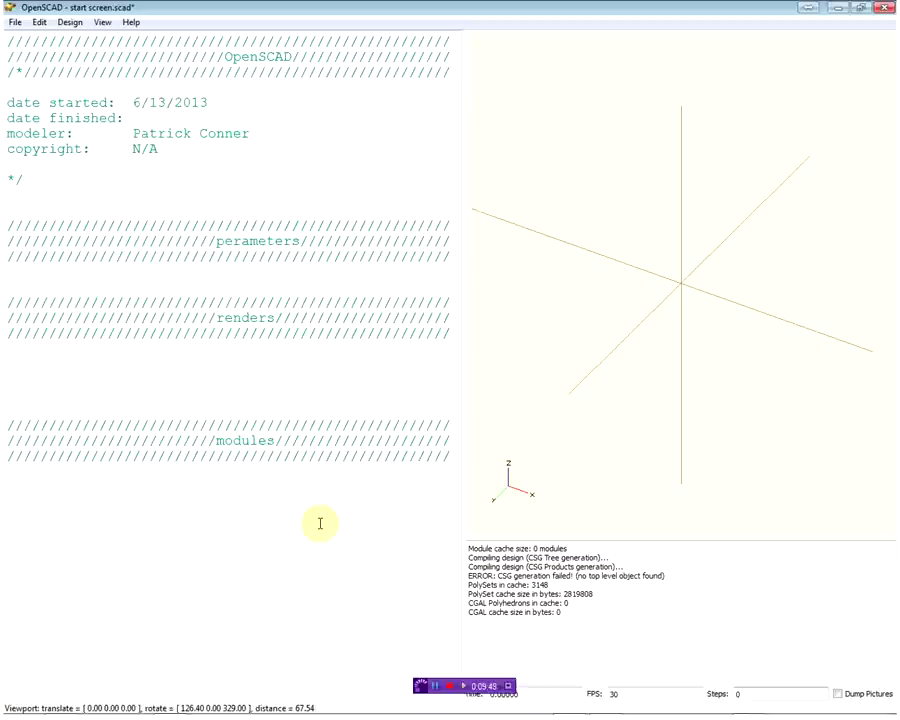
left_click(251, 297)
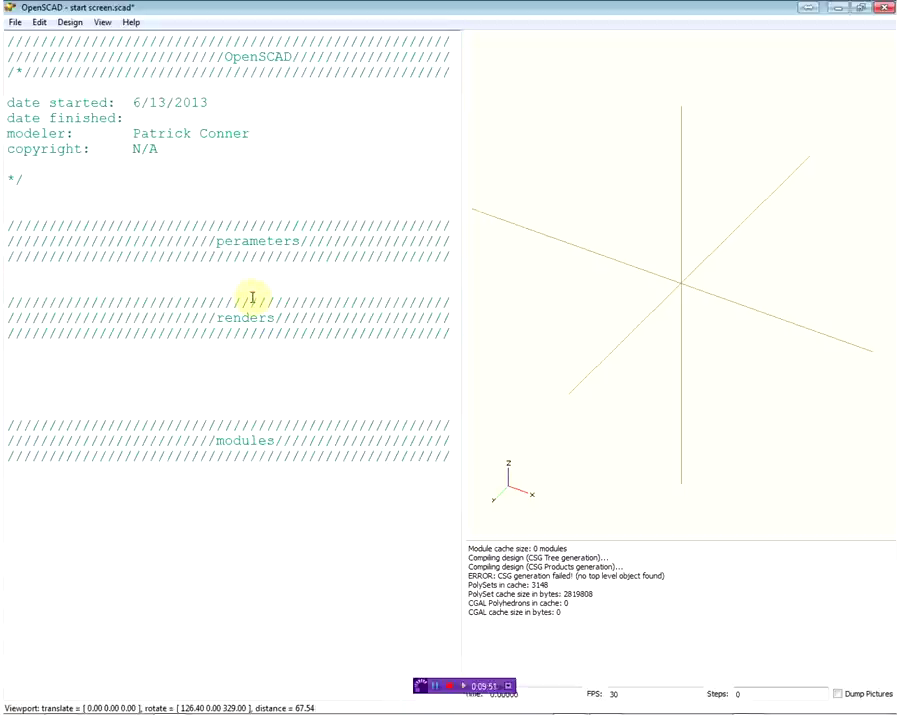
left_click(237, 286)
key("Return")
key("Return")
type("for(x=[0:$t:20]){")
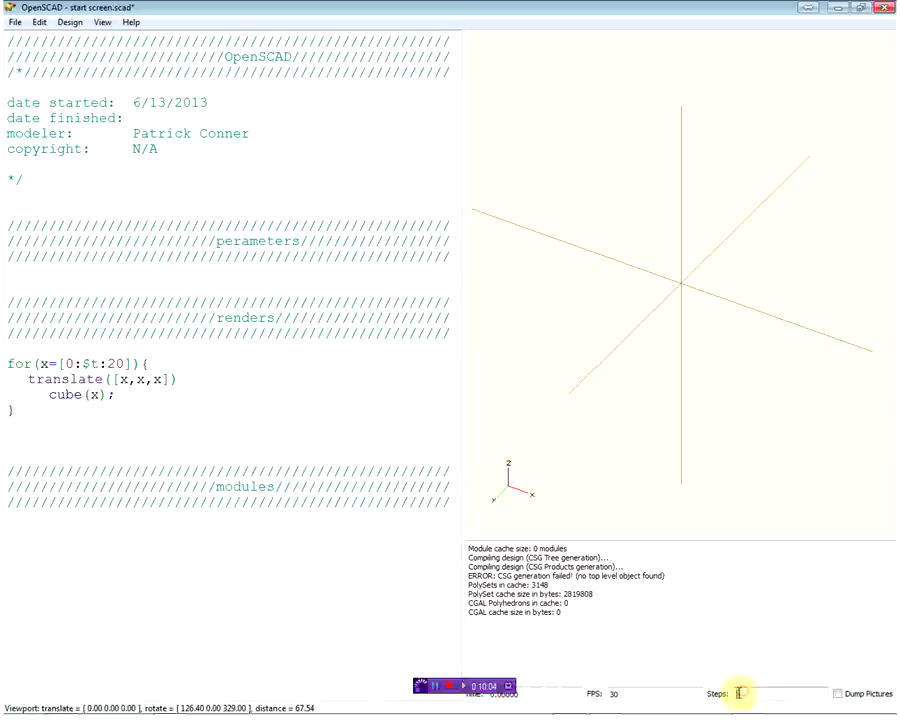
type("1")
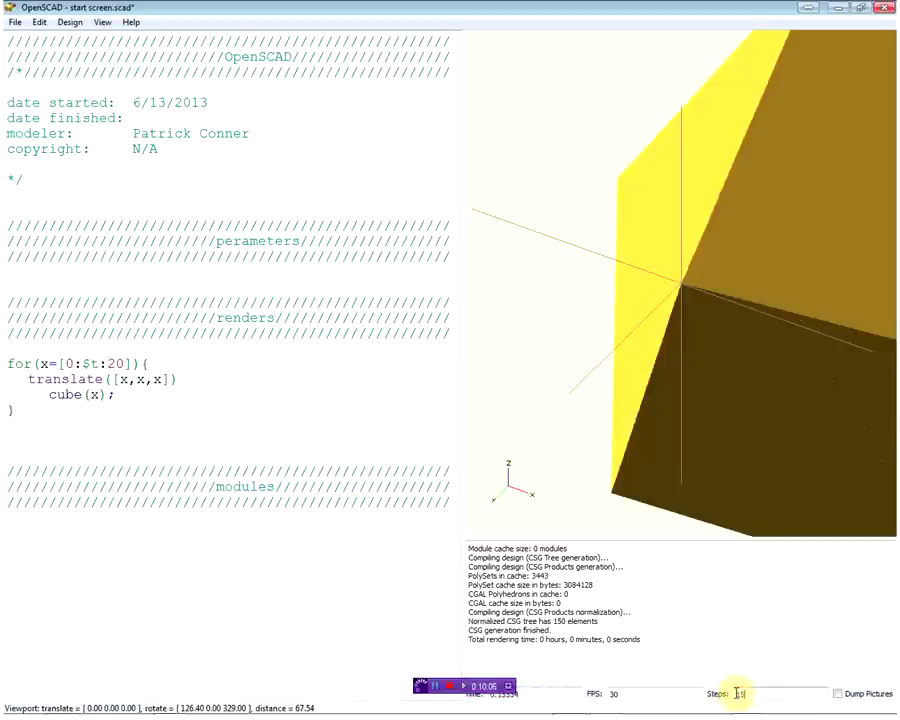
type("50")
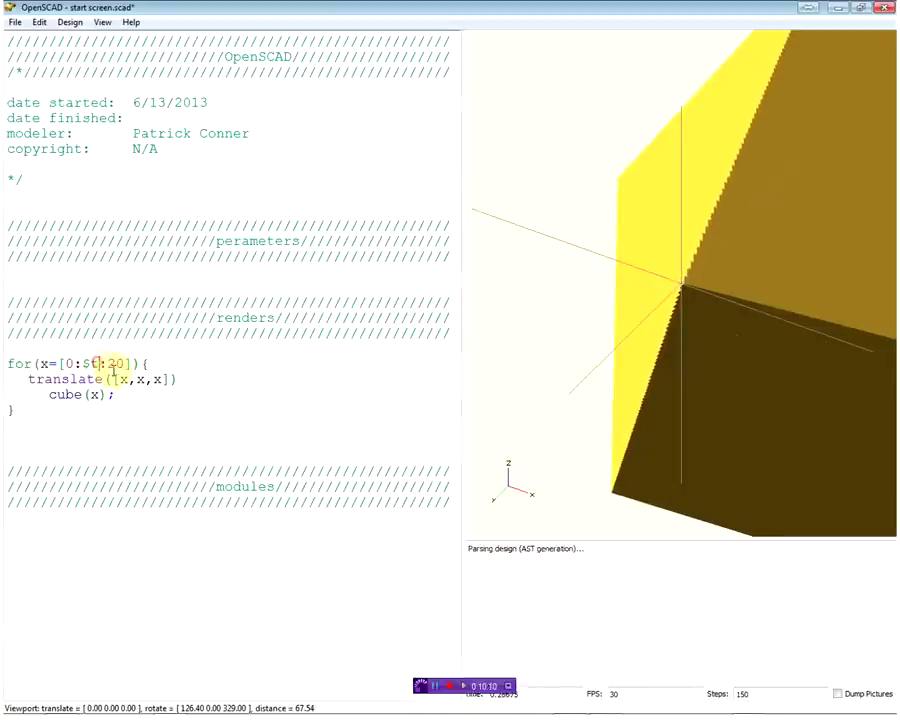
type("*")
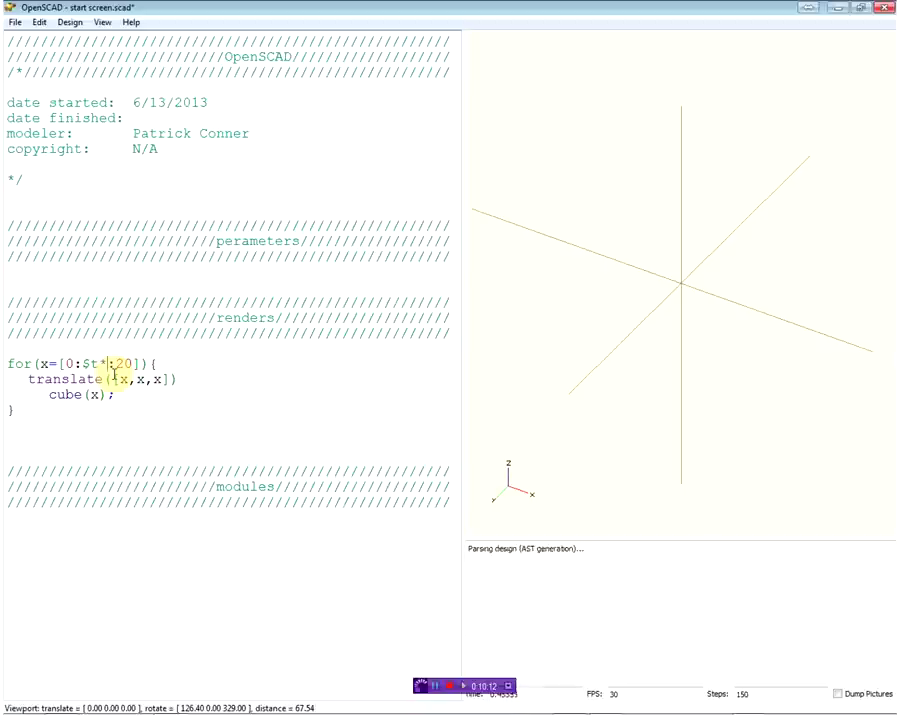
type("10")
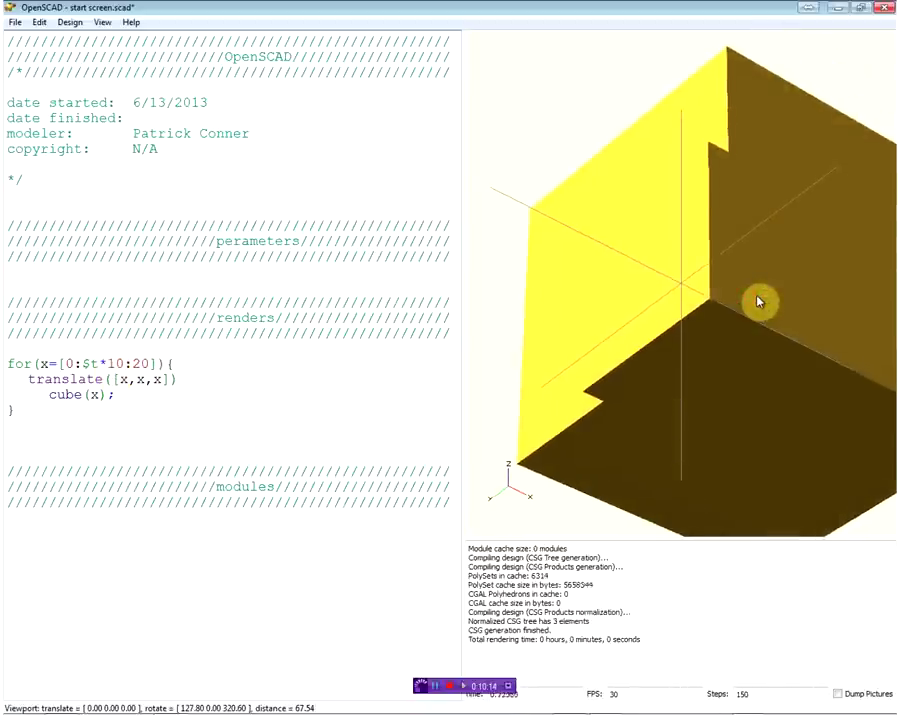
Step: Add blank lines below the parameters banner and start a $t = 5; line there
left_click_drag(750, 303, 736, 304)
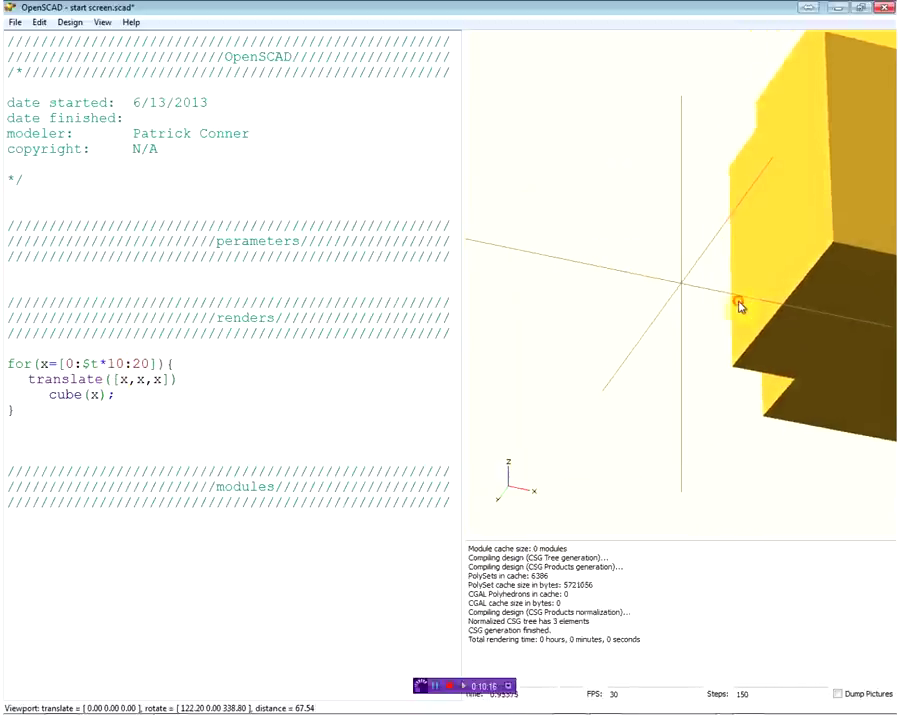
left_click(18, 267)
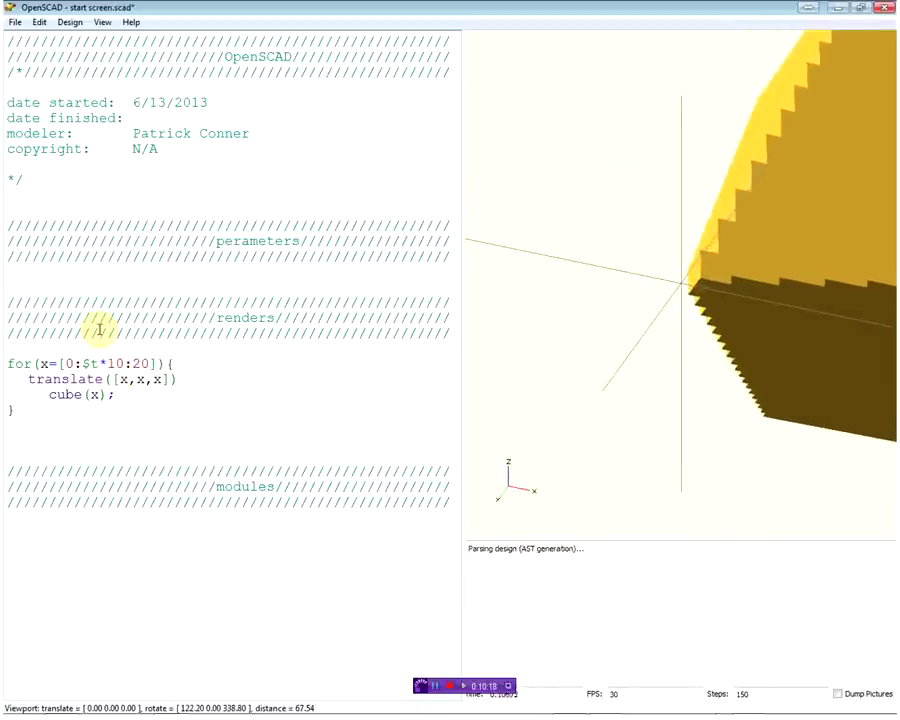
key("Return")
key("Return")
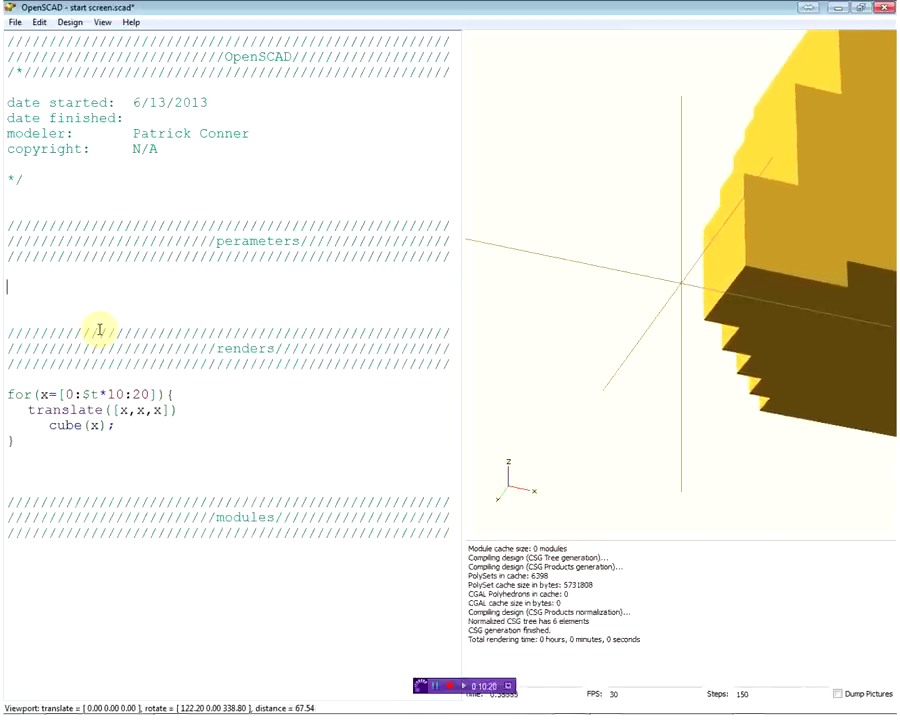
type("$t = ")
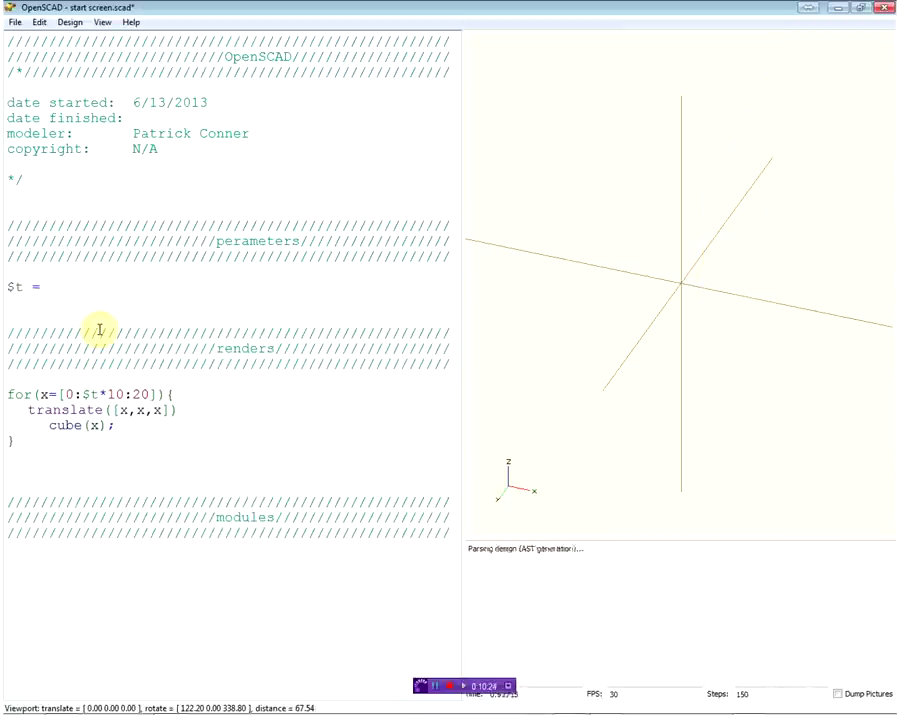
type("5;")
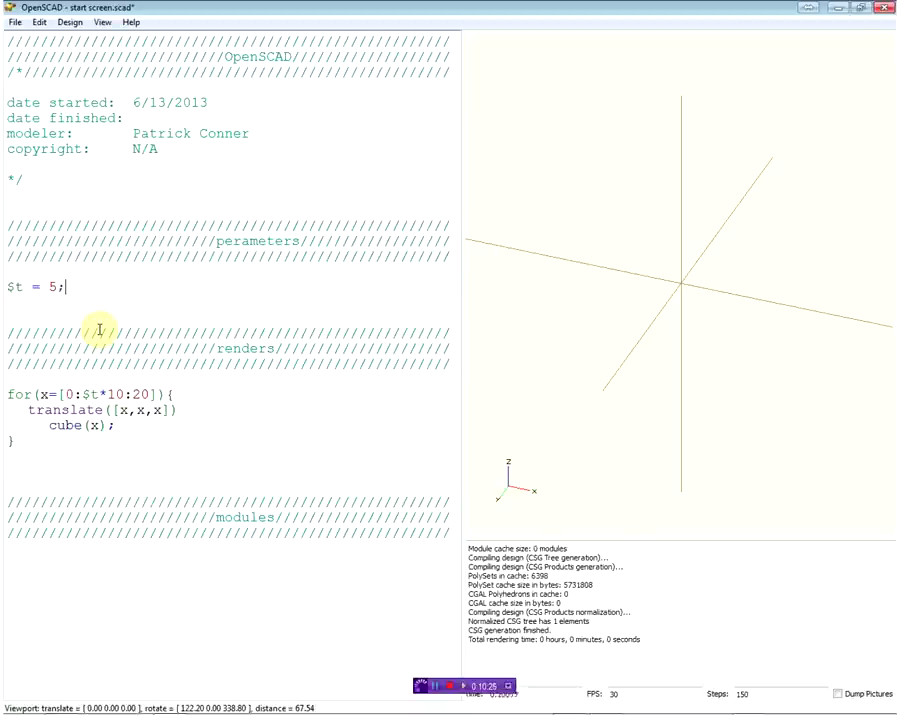
Step: Change the parameter from $t = 5 through .1 to $t = 1;, orbiting to check the cubes
key("BackSpace")
key("BackSpace")
type("1")
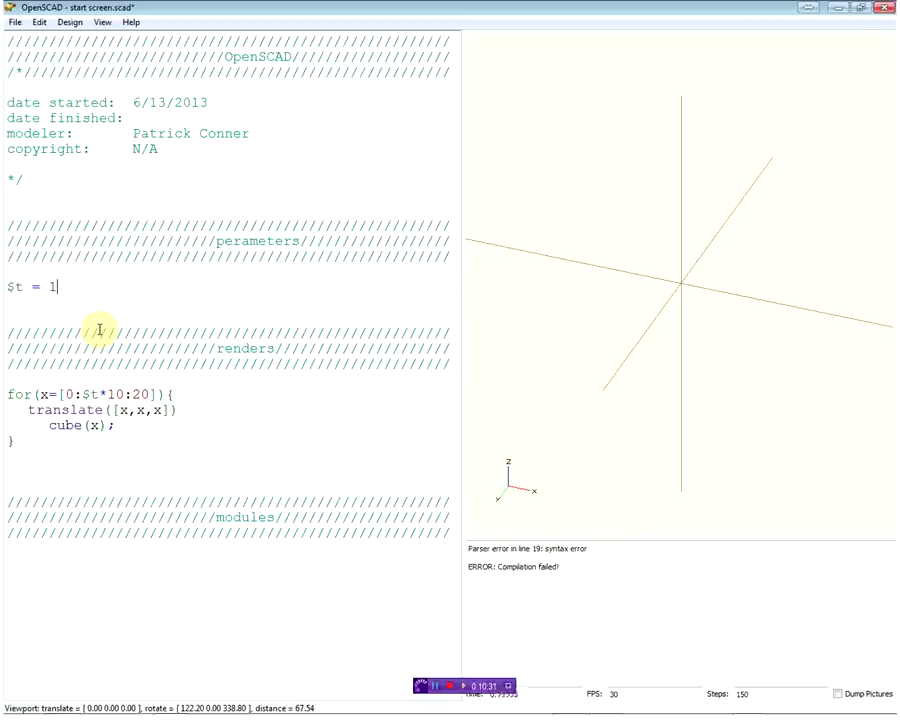
type(";")
key("Left")
key("Left")
type(".")
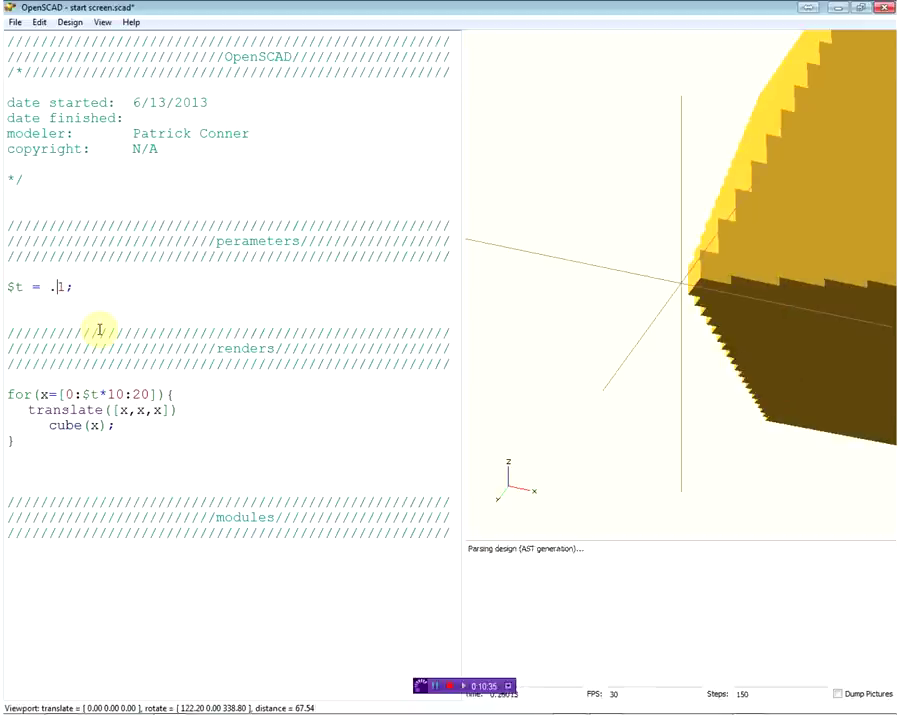
left_click_drag(851, 291, 565, 393)
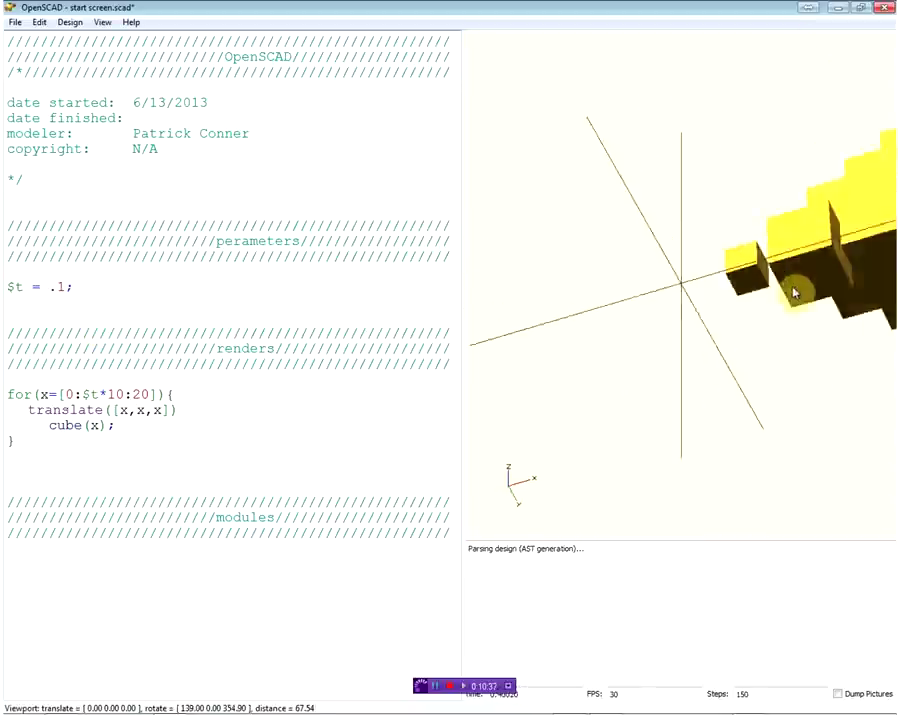
key("BackSpace")
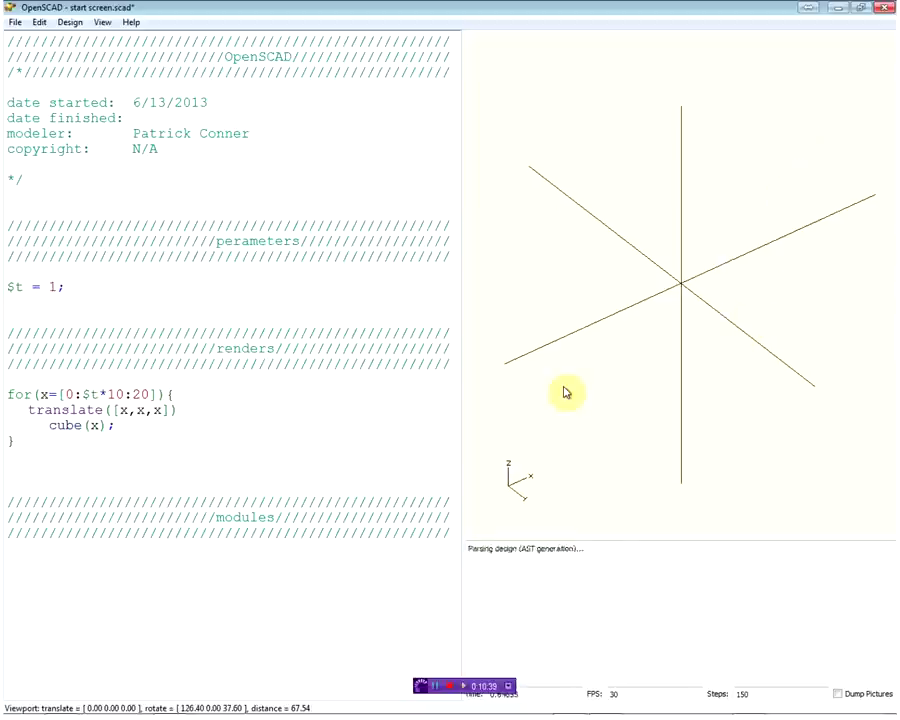
mouse_move(641, 346)
left_mouse_down()
mouse_move(673, 352)
mouse_move(748, 340)
mouse_move(718, 332)
mouse_move(716, 352)
mouse_move(743, 287)
mouse_move(753, 318)
mouse_move(723, 356)
mouse_move(632, 366)
left_mouse_up()
Step: Make the line read $t = .1; and zoom and orbit around the cube staircase
scroll(632, 366, "down", 2)
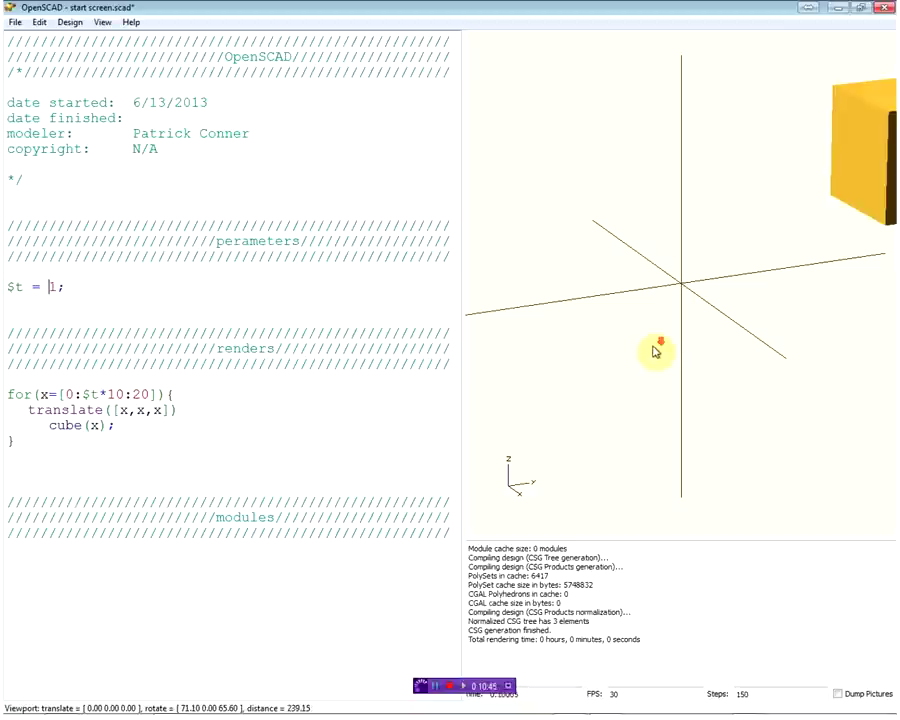
scroll(652, 352, "down", 5)
scroll(652, 350, "down", 2)
scroll(711, 321, "up", 2)
left_click_drag(711, 321, 570, 331)
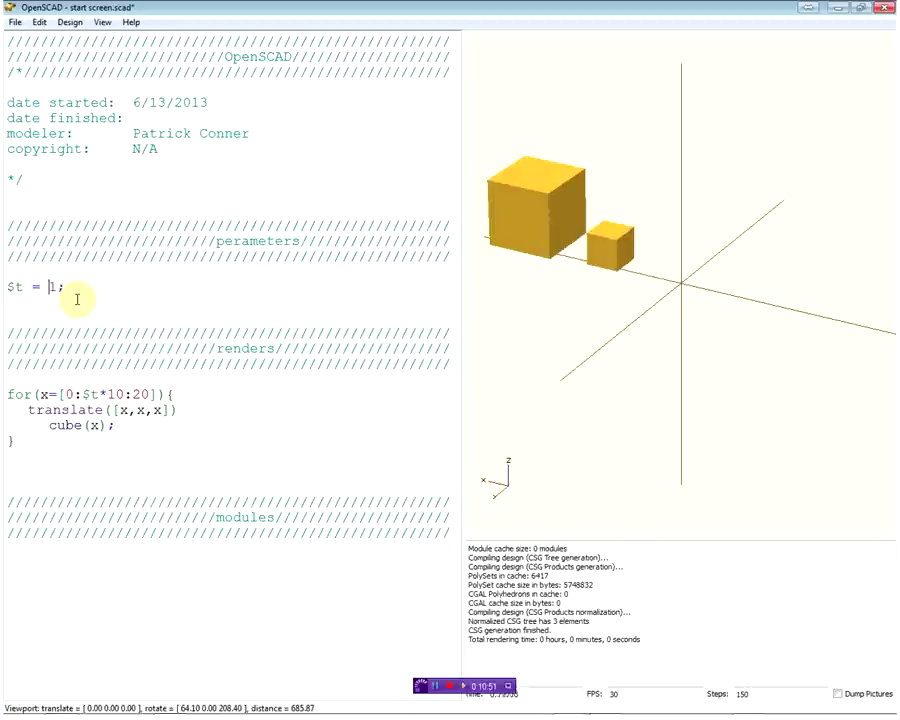
type(".")
scroll(620, 266, "up", 3)
scroll(618, 272, "up", 5)
scroll(618, 272, "up", 5)
mouse_move(617, 275)
left_mouse_down()
mouse_move(629, 271)
mouse_move(587, 239)
mouse_move(605, 224)
mouse_move(642, 223)
mouse_move(648, 237)
mouse_move(618, 298)
mouse_move(624, 332)
mouse_move(626, 250)
mouse_move(647, 253)
mouse_move(619, 273)
left_mouse_up()
scroll(612, 275, "down", 7)
scroll(620, 300, "down", 3)
mouse_move(636, 328)
left_mouse_down()
mouse_move(650, 336)
mouse_move(552, 295)
mouse_move(625, 267)
mouse_move(677, 283)
mouse_move(657, 319)
mouse_move(629, 327)
mouse_move(583, 305)
mouse_move(621, 257)
mouse_move(677, 281)
mouse_move(640, 287)
left_mouse_up()
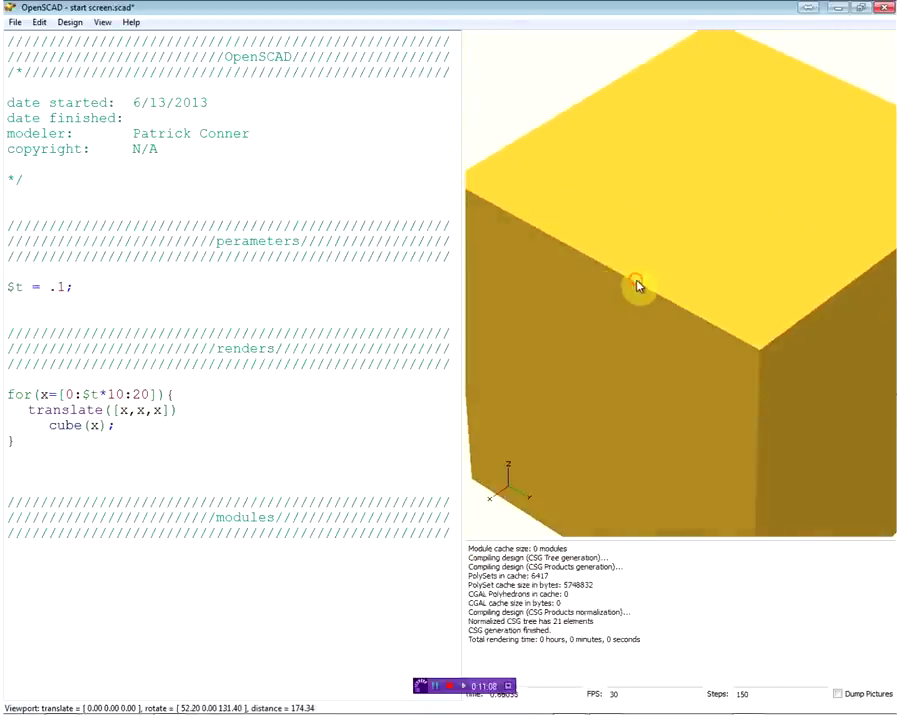
Step: Zoom and orbit around the cube from several sides, then return to the parameters section
scroll(636, 283, "up", 2)
scroll(636, 283, "up", 3)
scroll(636, 283, "down", 2)
scroll(636, 283, "down", 3)
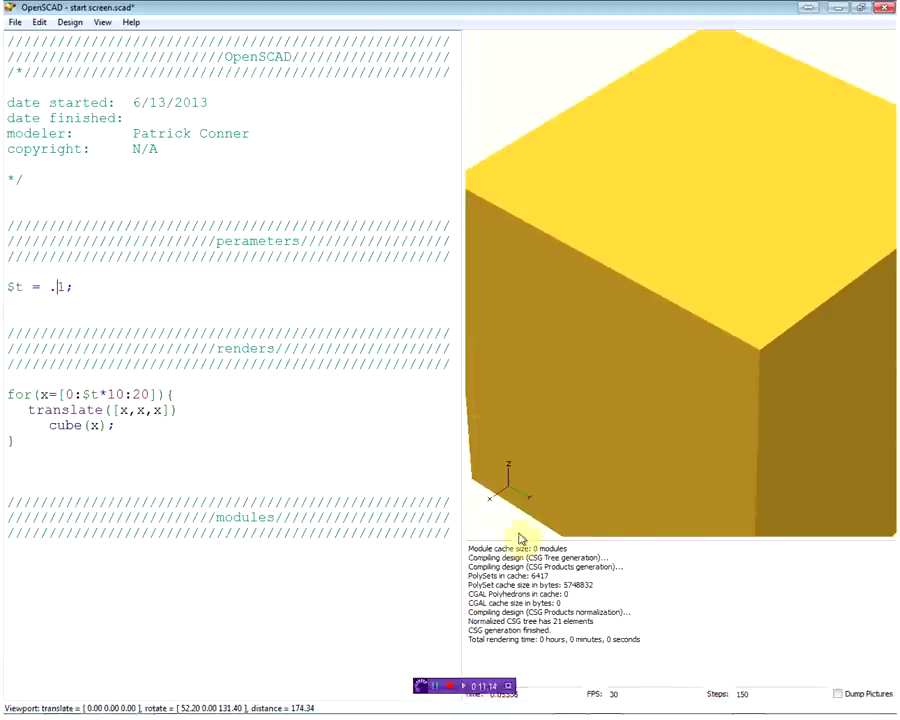
left_click(694, 400)
left_click_drag(620, 407, 542, 321)
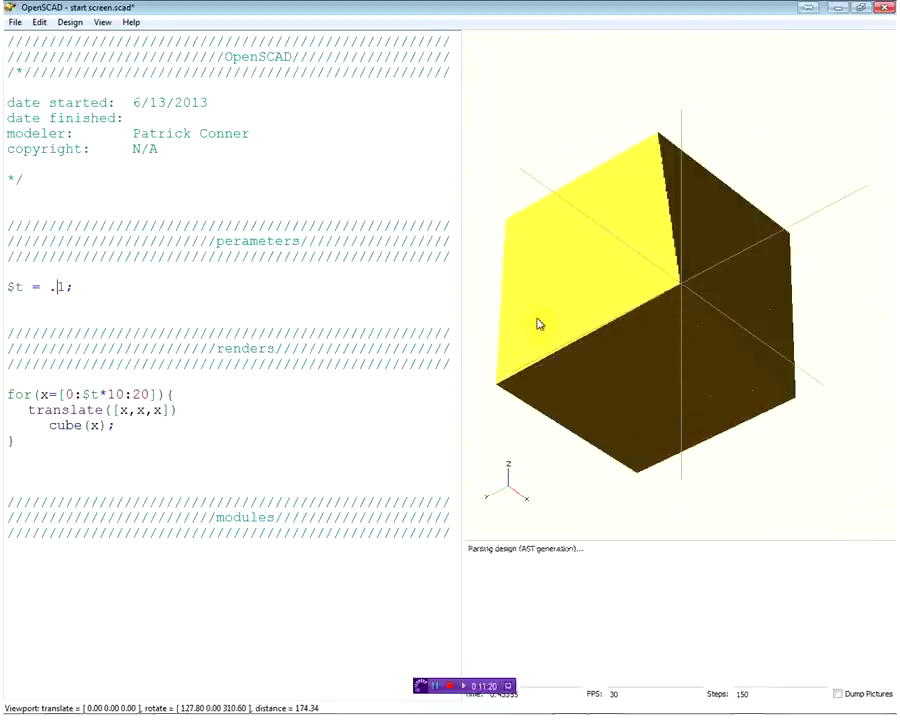
left_click_drag(536, 321, 534, 323)
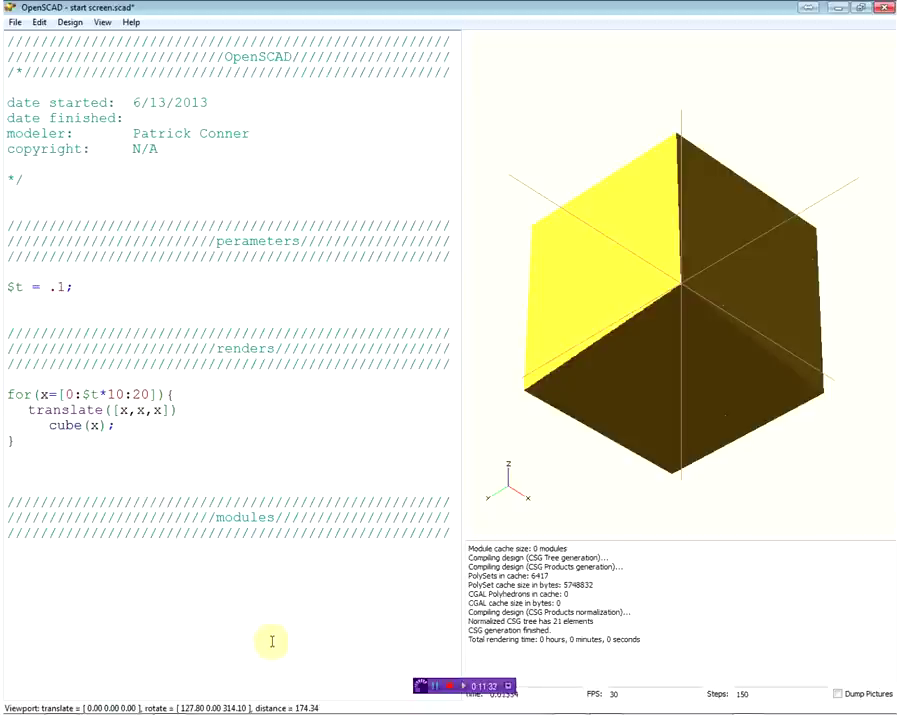
mouse_move(576, 494)
left_mouse_down()
mouse_move(579, 435)
mouse_move(585, 447)
left_mouse_up()
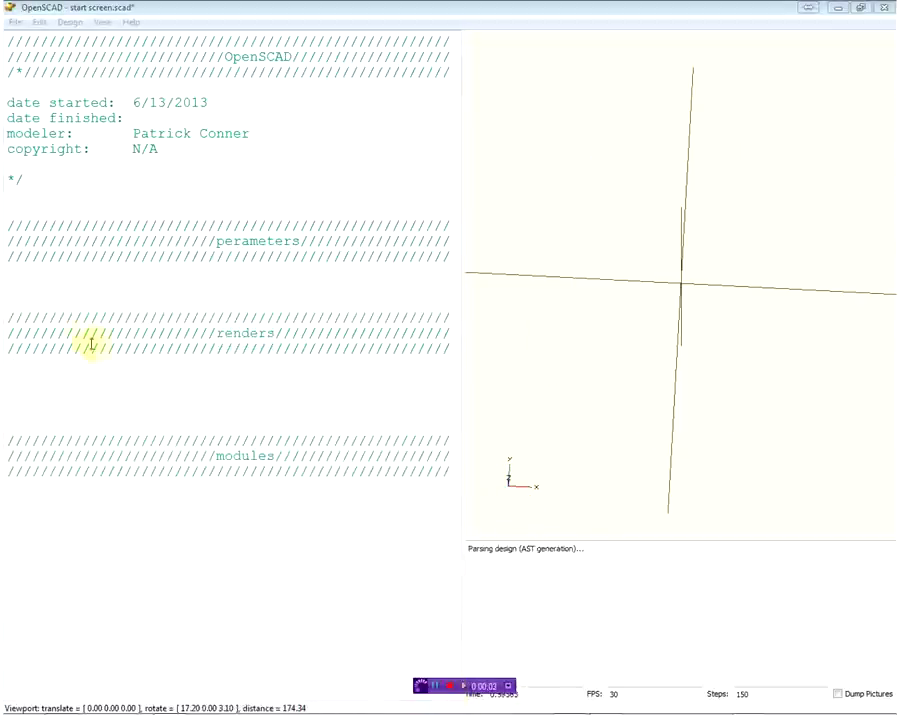
left_click(60, 270)
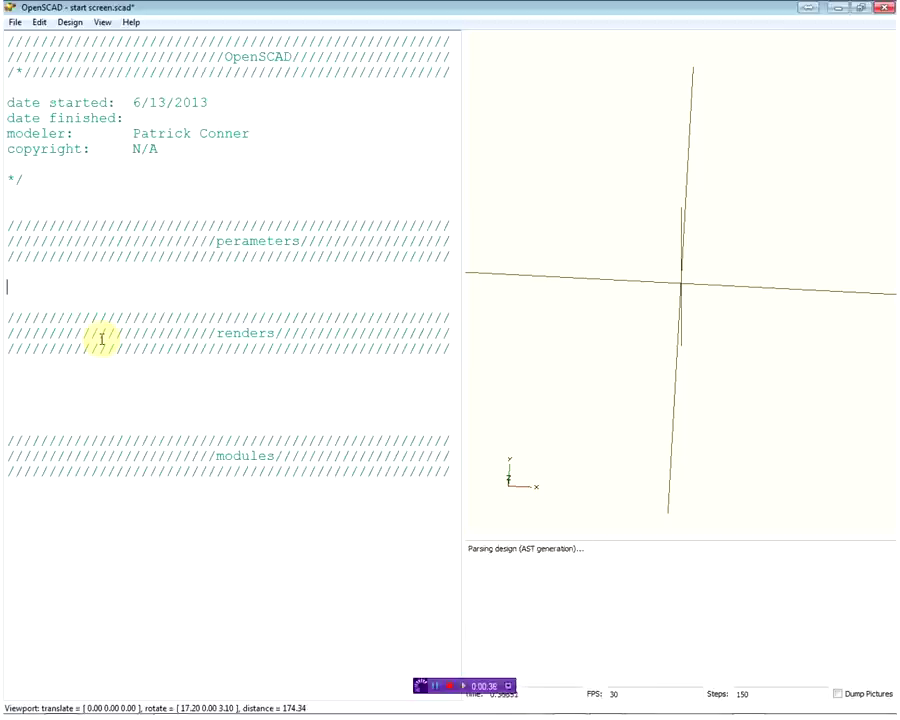
Step: Add an include<Write.scad> line to the parameters section
type("inc")
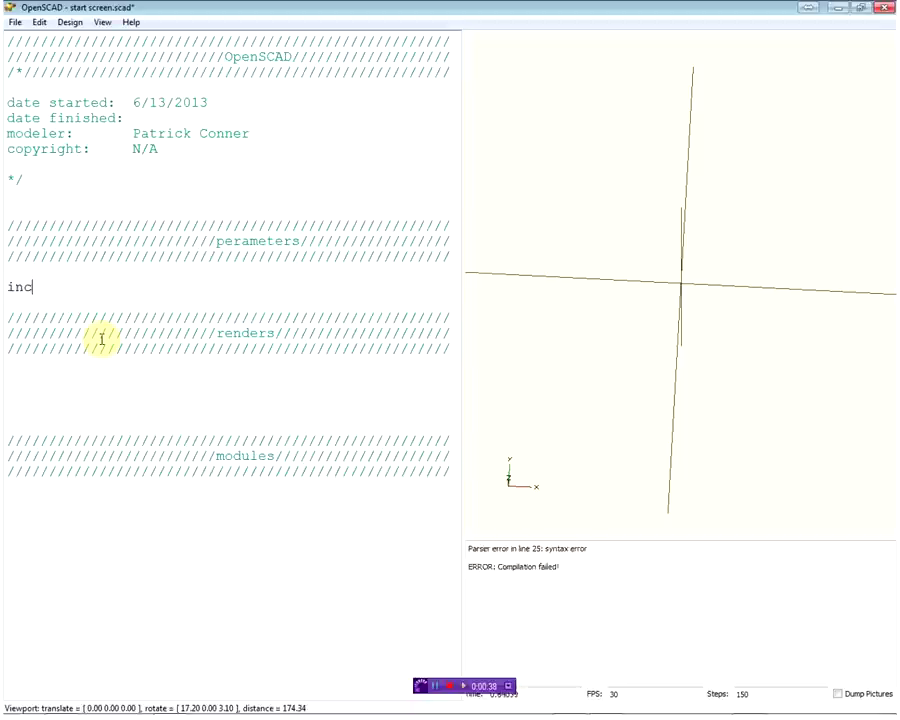
type("lude")
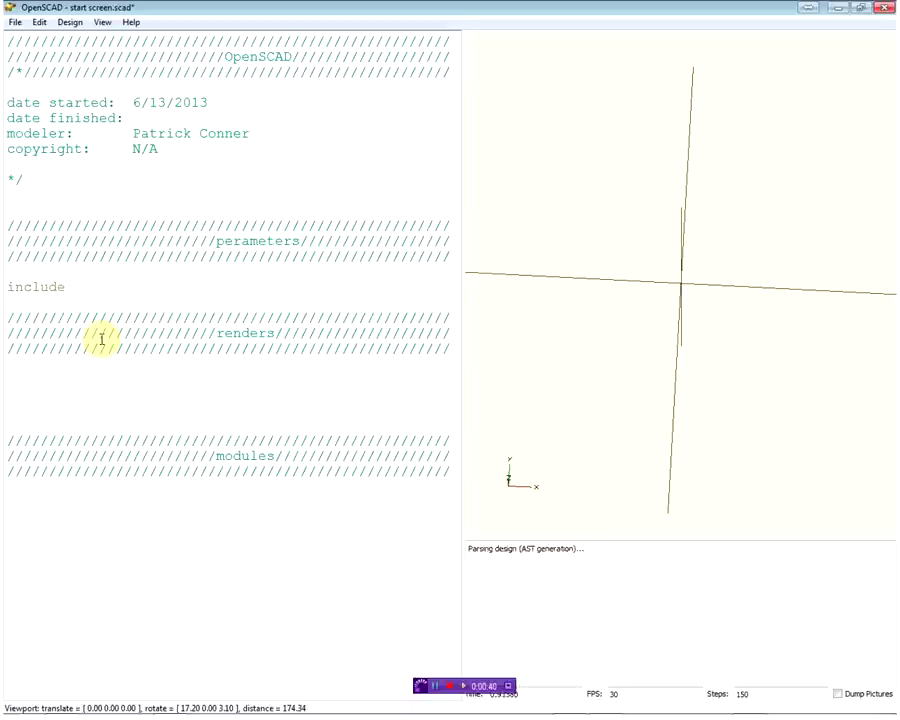
type("<Write.scad>")
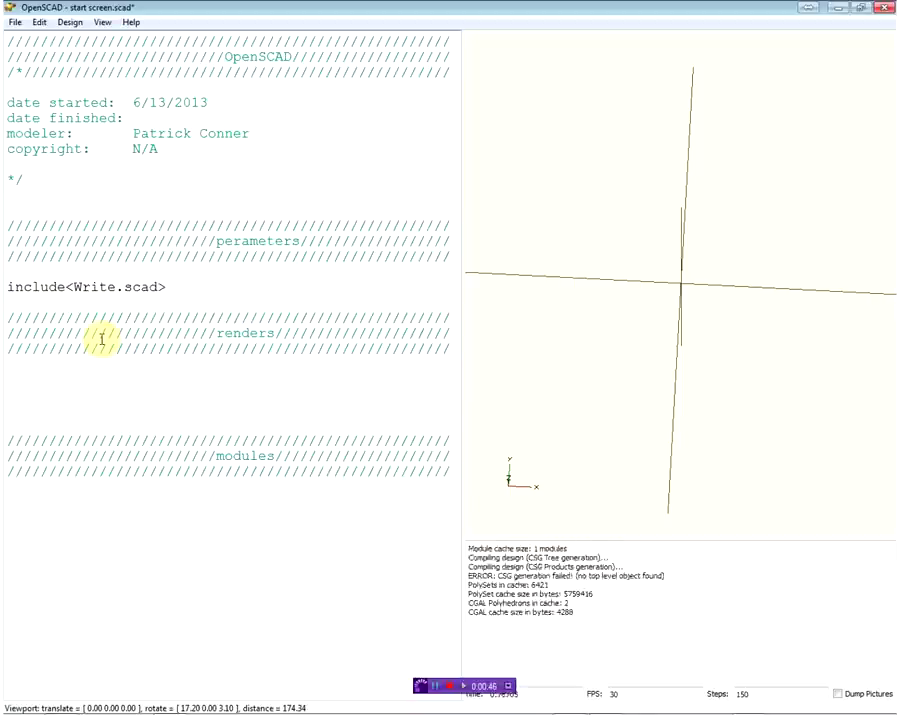
left_click(195, 391)
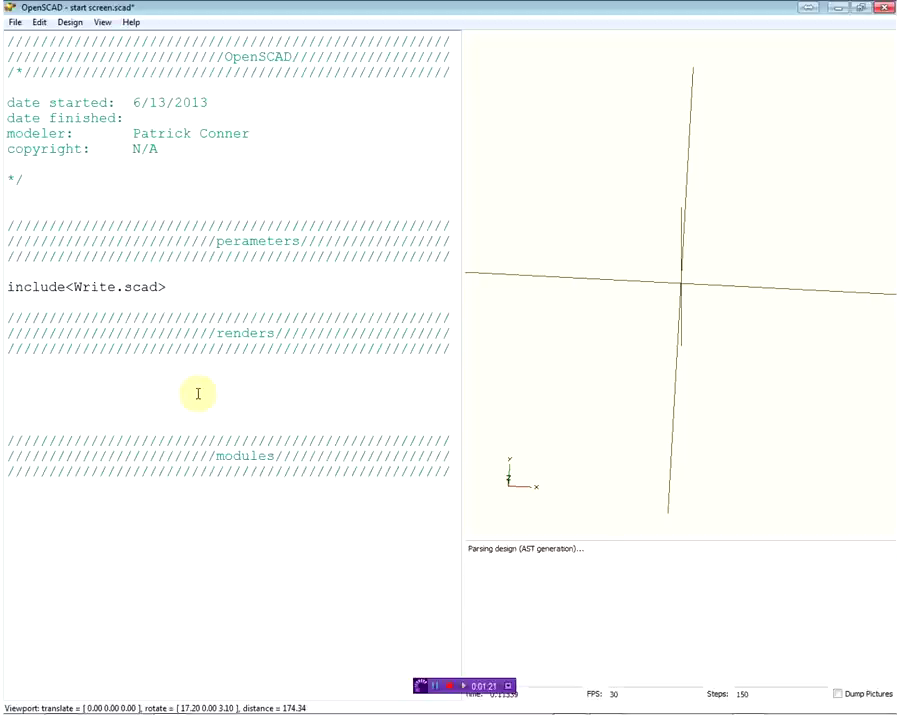
Step: Write write("d"); in the renders section and check the letter d in the preview
type("wir")
key("BackSpace")
key("BackSpace")
type("ritr")
key("BackSpace")
type("e")
type(" (")
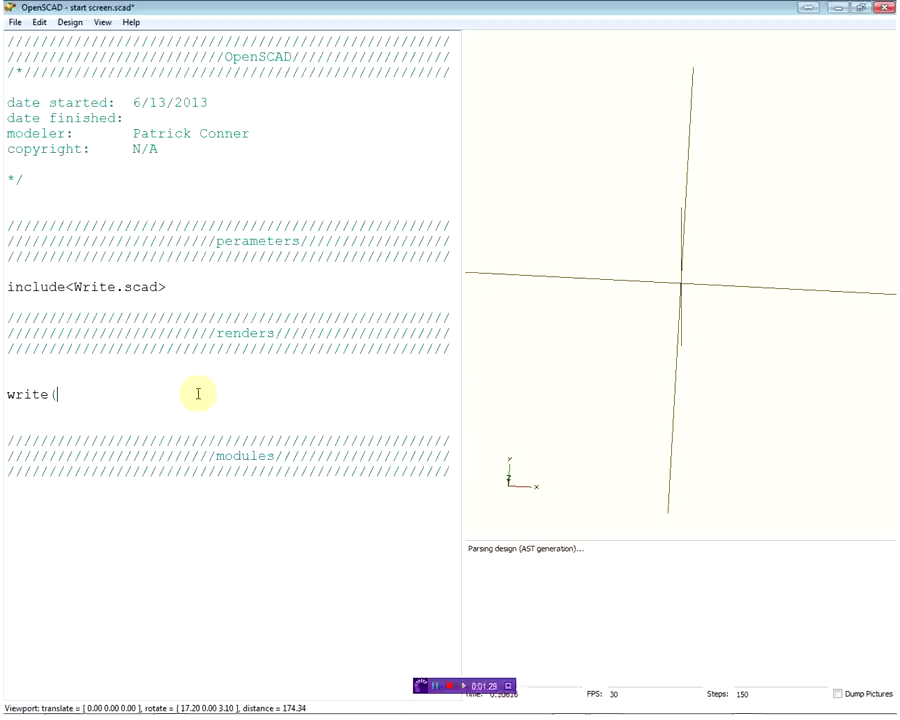
type("\"d\")")
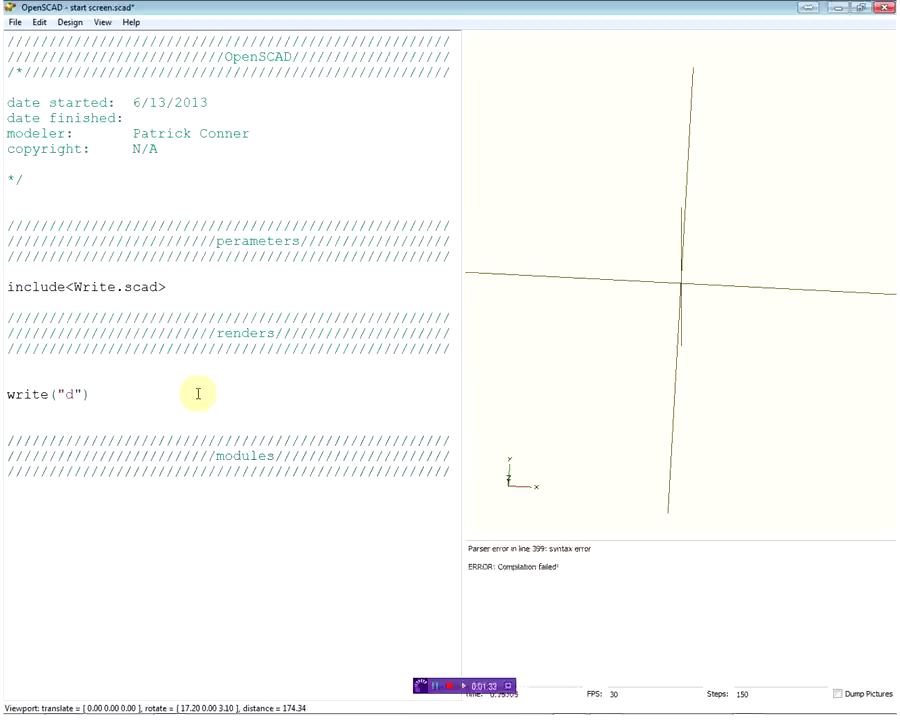
type(";")
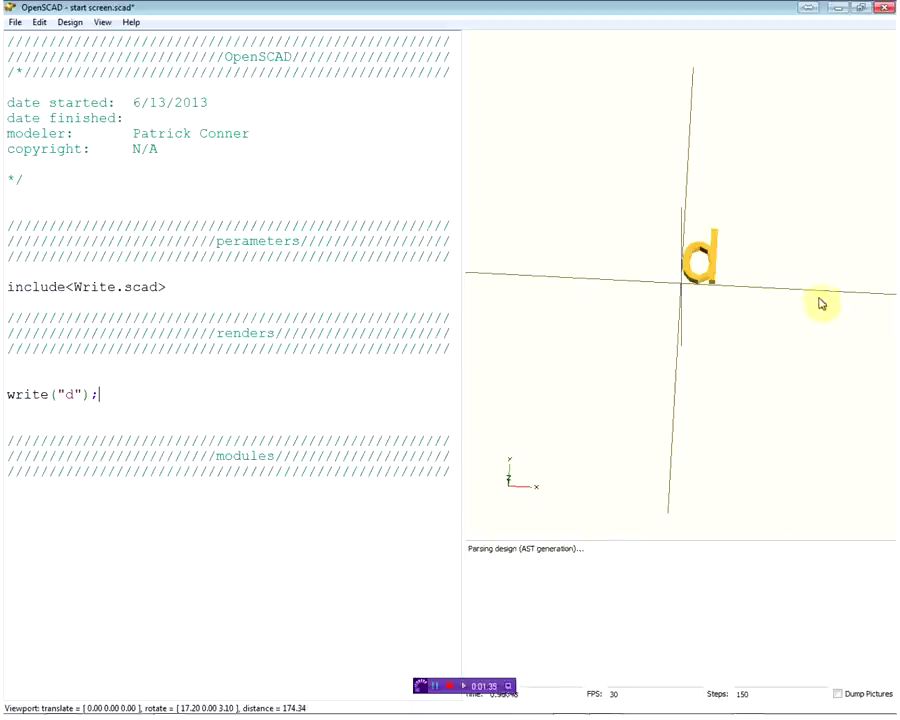
mouse_move(715, 281)
left_mouse_down()
mouse_move(669, 267)
mouse_move(589, 295)
mouse_move(715, 300)
left_mouse_up()
Step: Change the text to "derp", re-render with F5, and orbit to inspect the word
double_click(68, 394)
type("r")
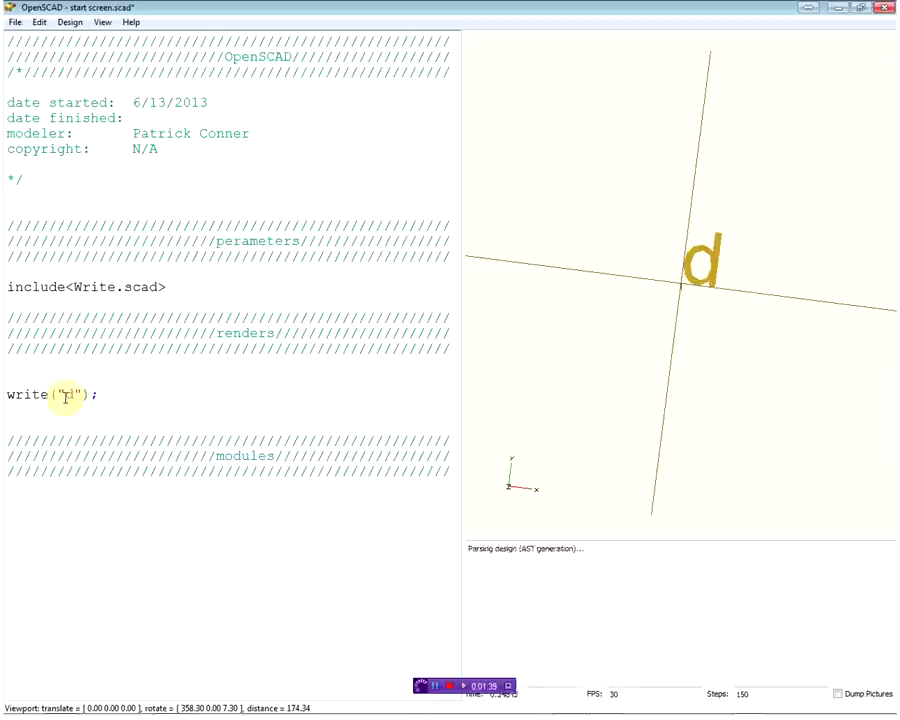
type("D")
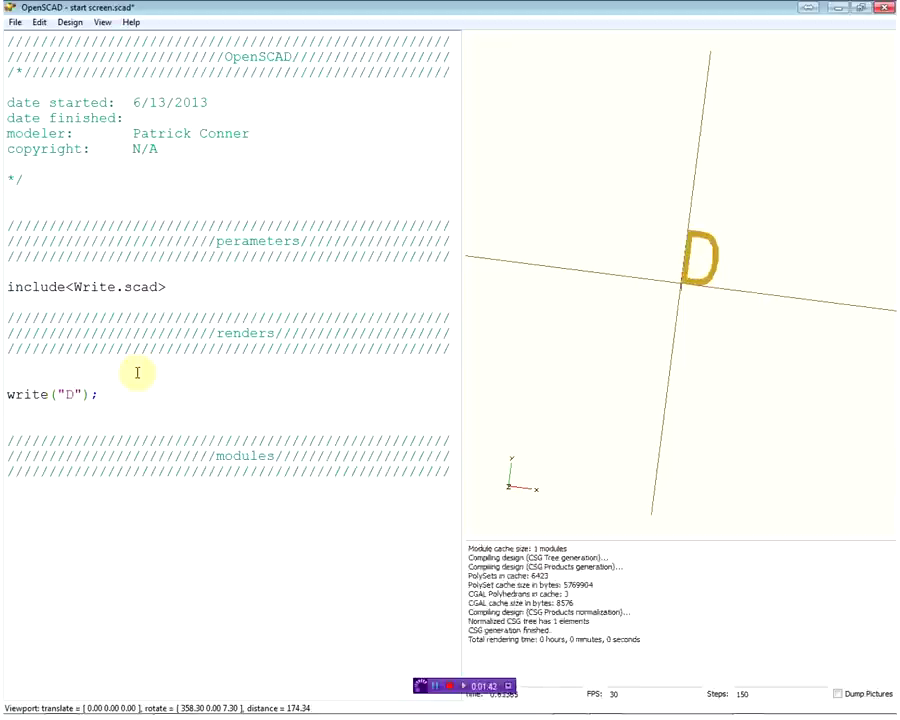
key("ctrl+z")
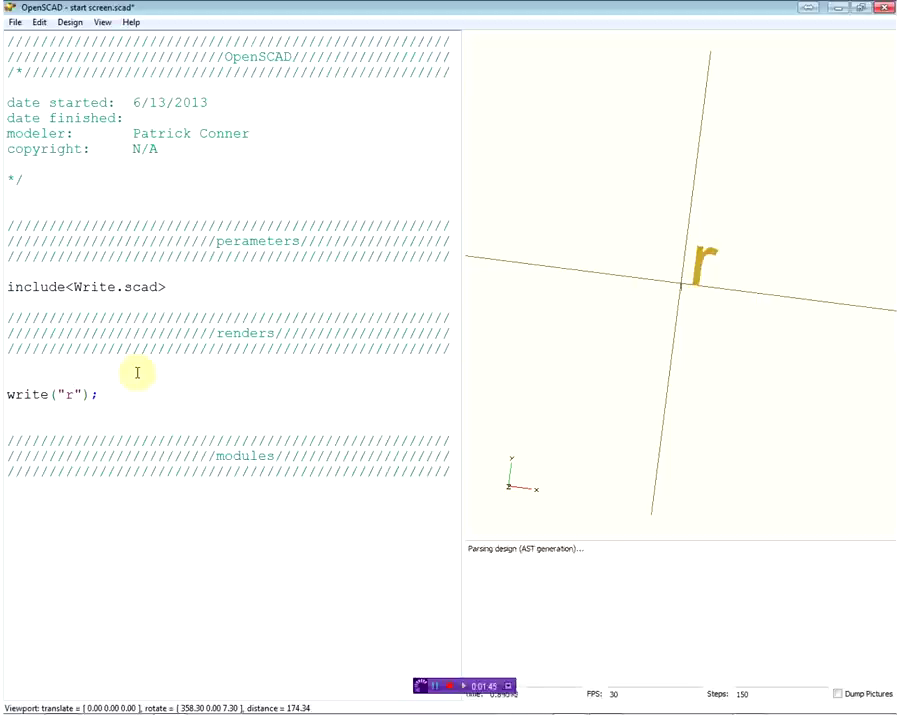
key("BackSpace")
type("de")
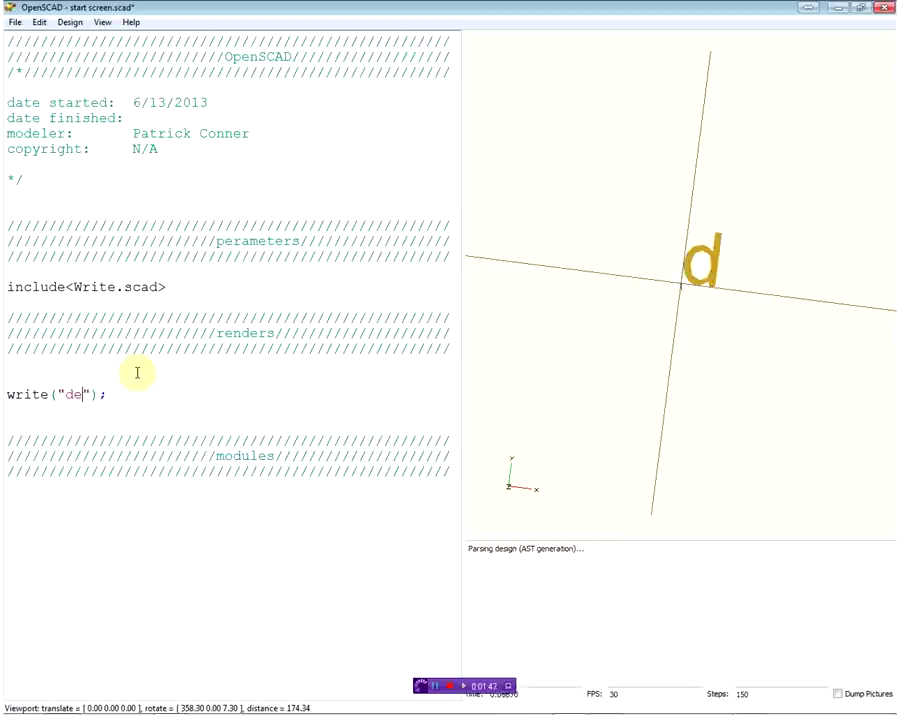
type("rp")
left_click_drag(676, 298, 840, 292)
key("F5")
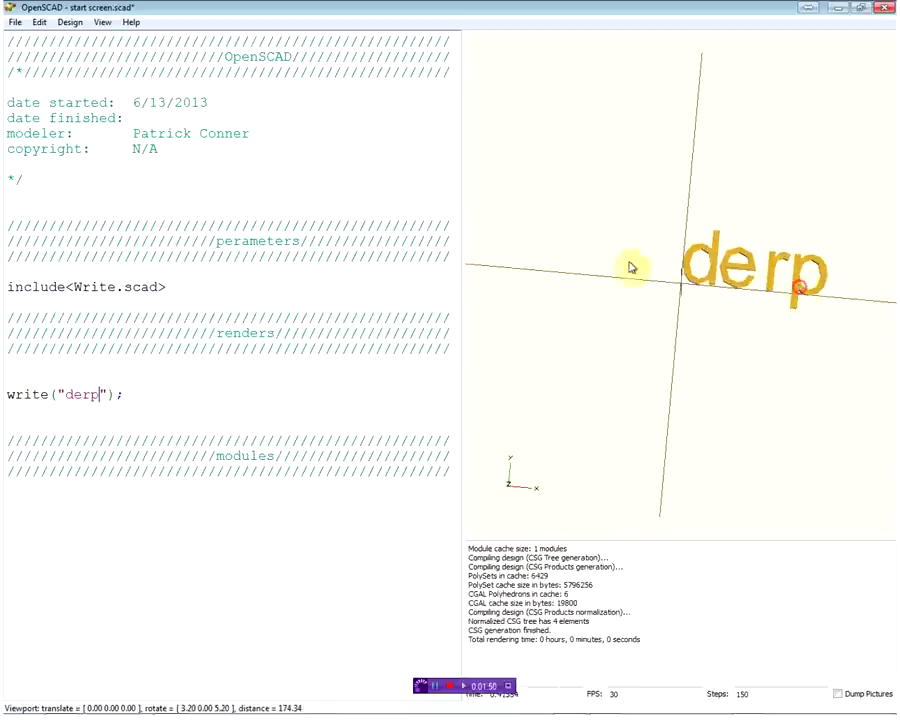
mouse_move(713, 422)
left_mouse_down()
mouse_move(707, 402)
mouse_move(740, 406)
mouse_move(723, 424)
left_mouse_up()
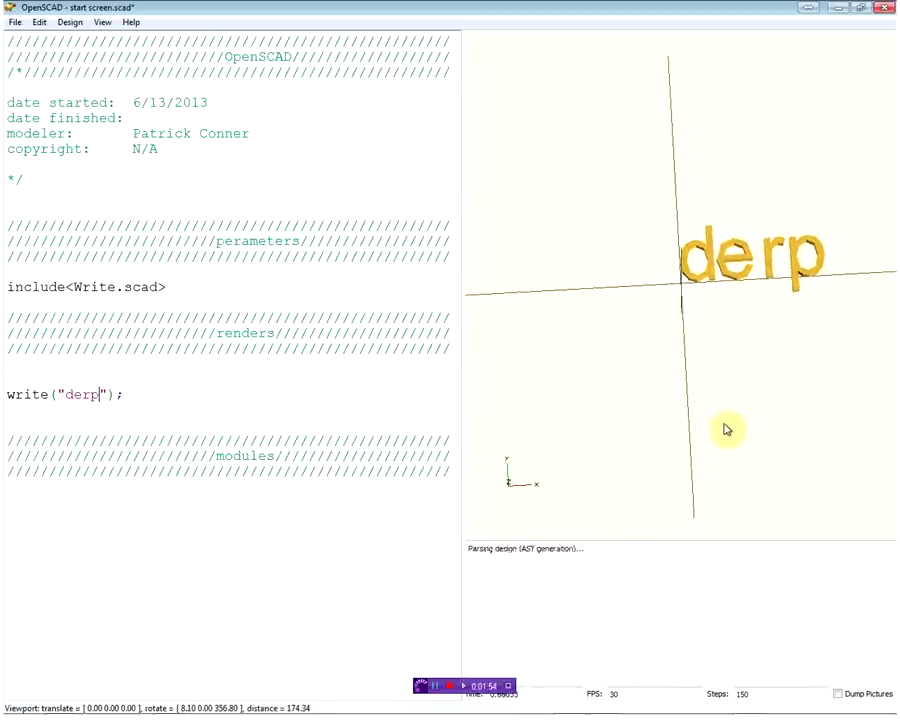
left_click(97, 393)
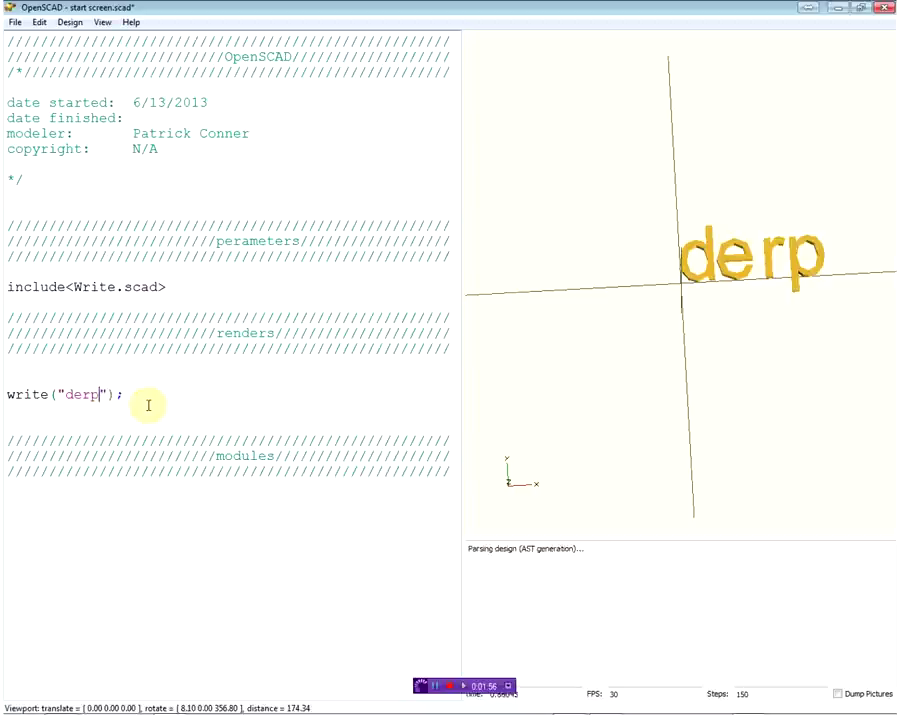
left_click_drag(136, 394, 6, 396)
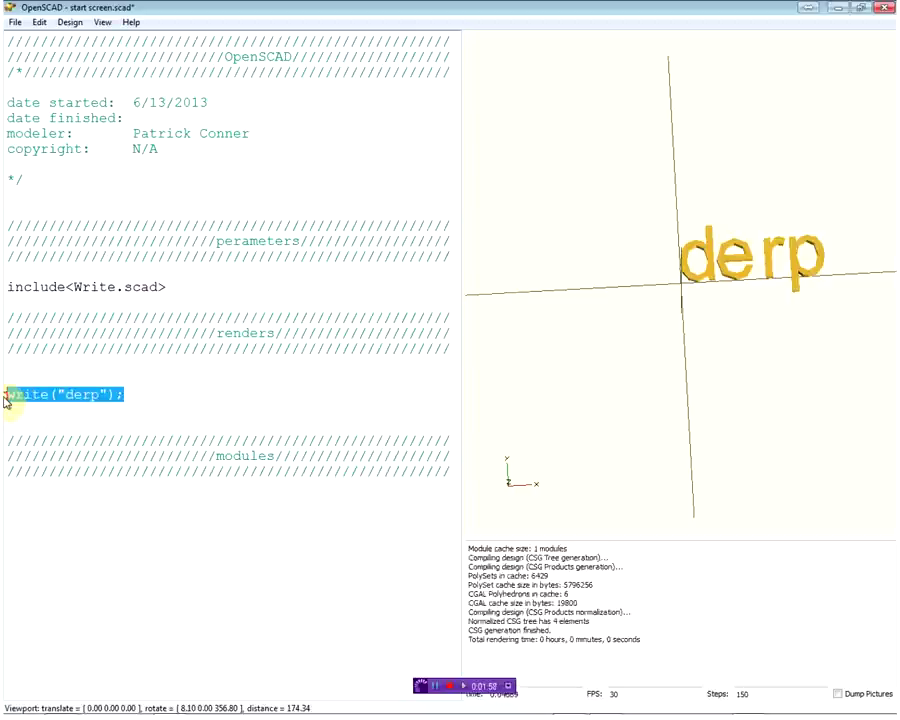
Step: Replace the write("derp") line with a derp(); call and recompile
key("F5")
key("F5")
key("F5")
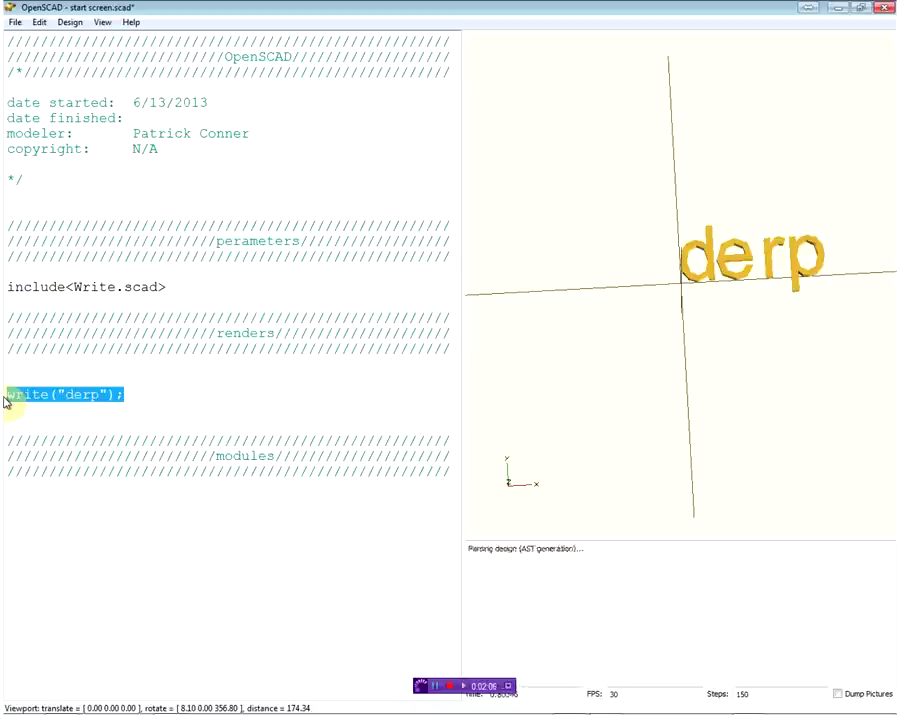
key("Delete")
key("F5")
key("F5")
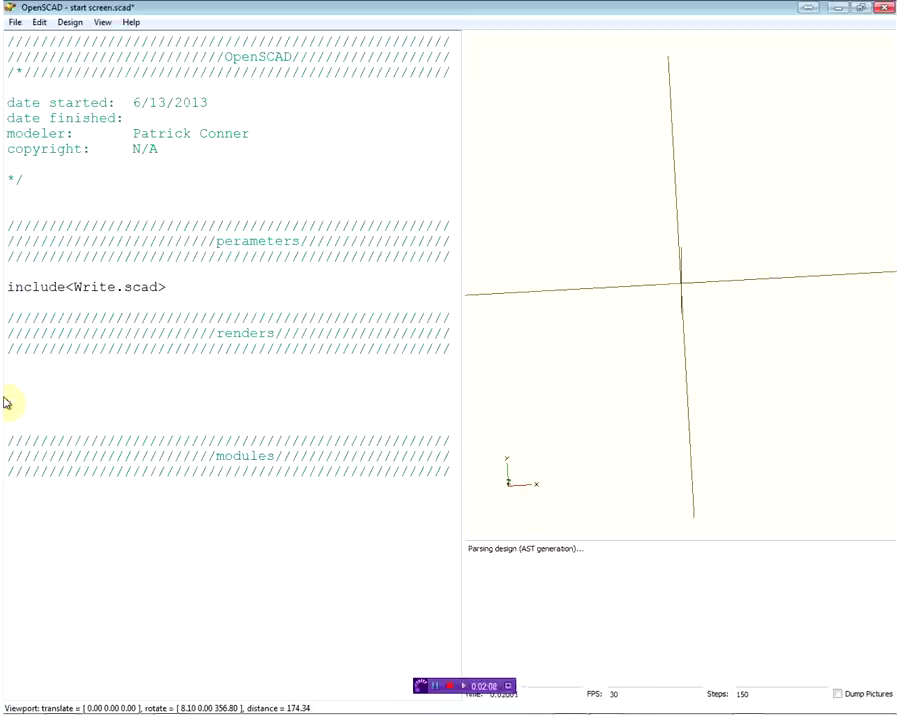
key("F5")
key("F5")
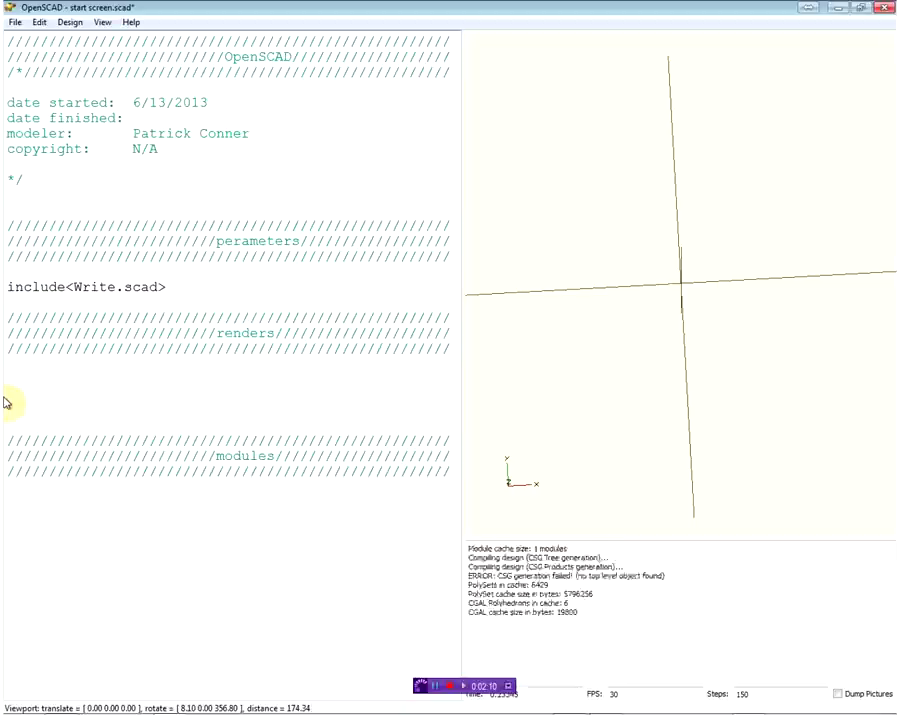
key("F5")
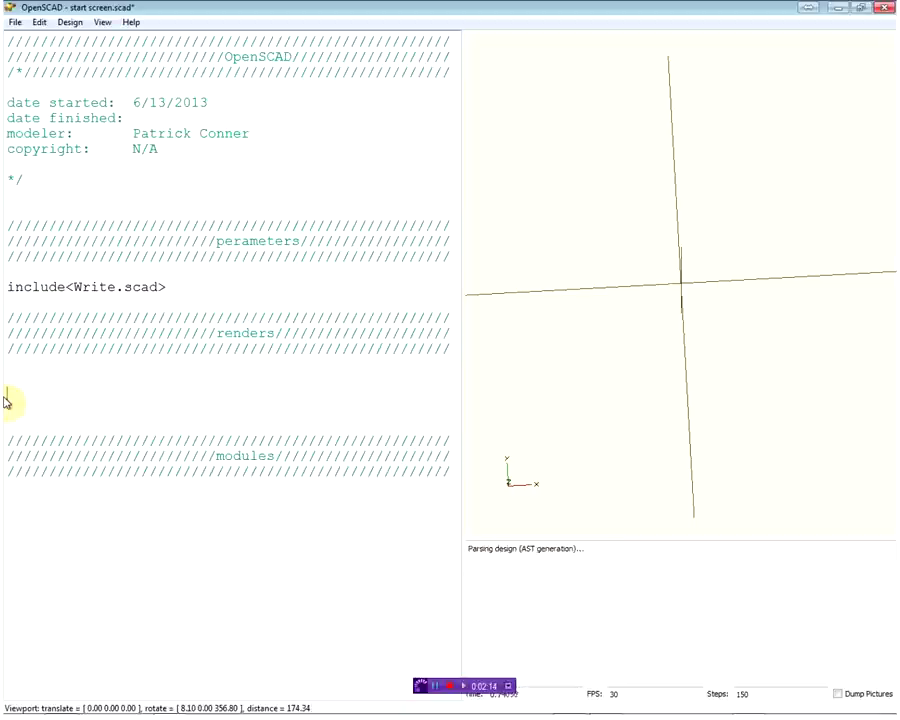
key("F5")
key("F5")
key("F5")
key("F5")
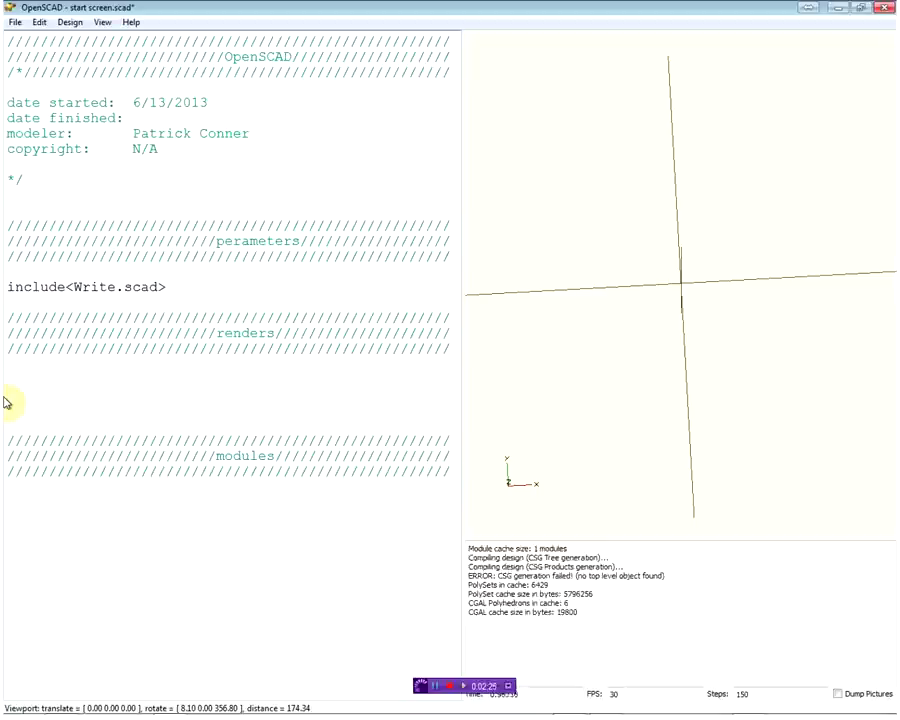
type("derp();")
key("F5")
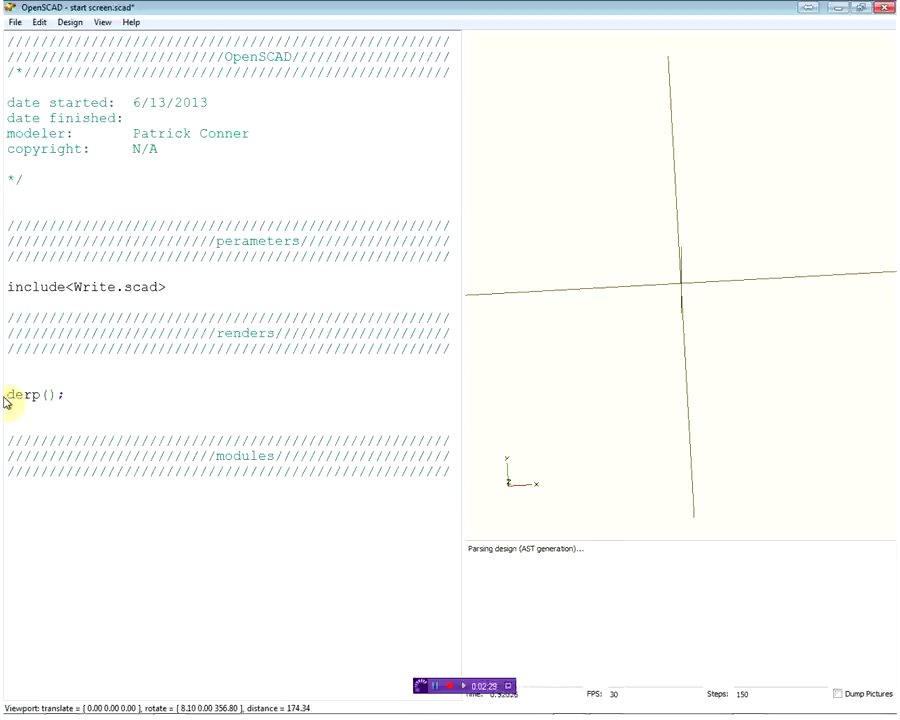
Step: Define an empty module derp(){ } below the modules header
left_click(446, 469)
key("F5")
key("F5")
key("Return")
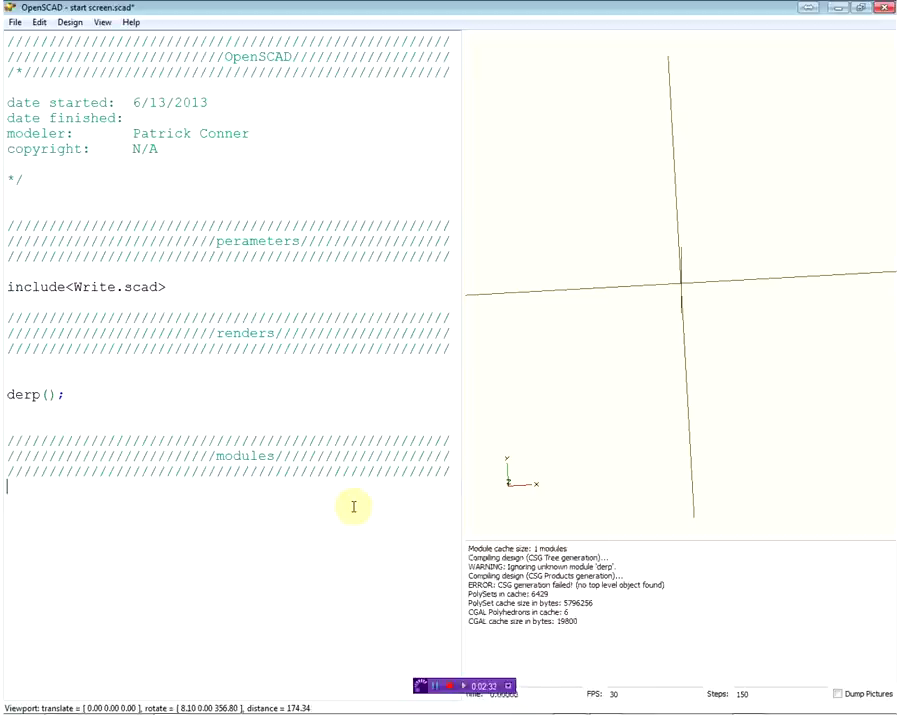
type("module")
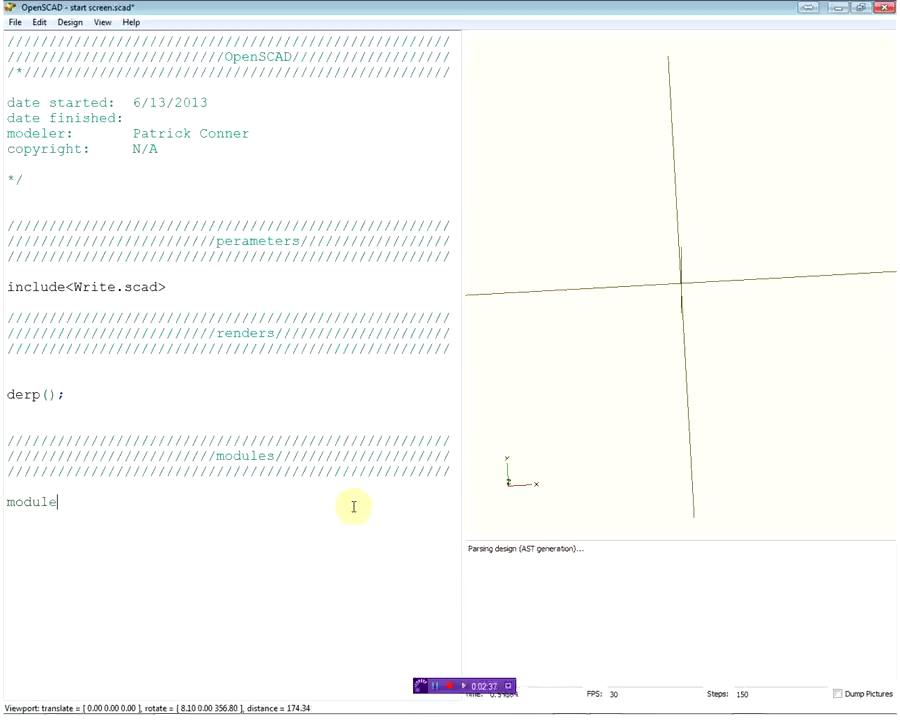
type(" derp(){")
key("Return")
key("Return")
type("}")
key("Up")
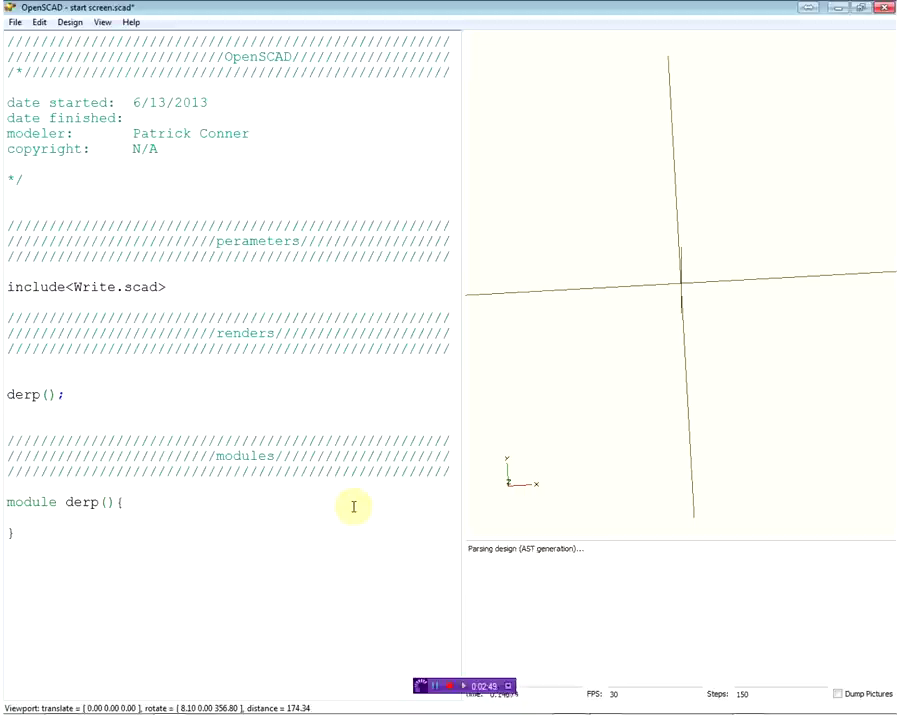
Step: Add if($t*20 < 5) with an indented translate([$t*20,0,0]) inside the module
type("if")
type("($t*")
type("20")
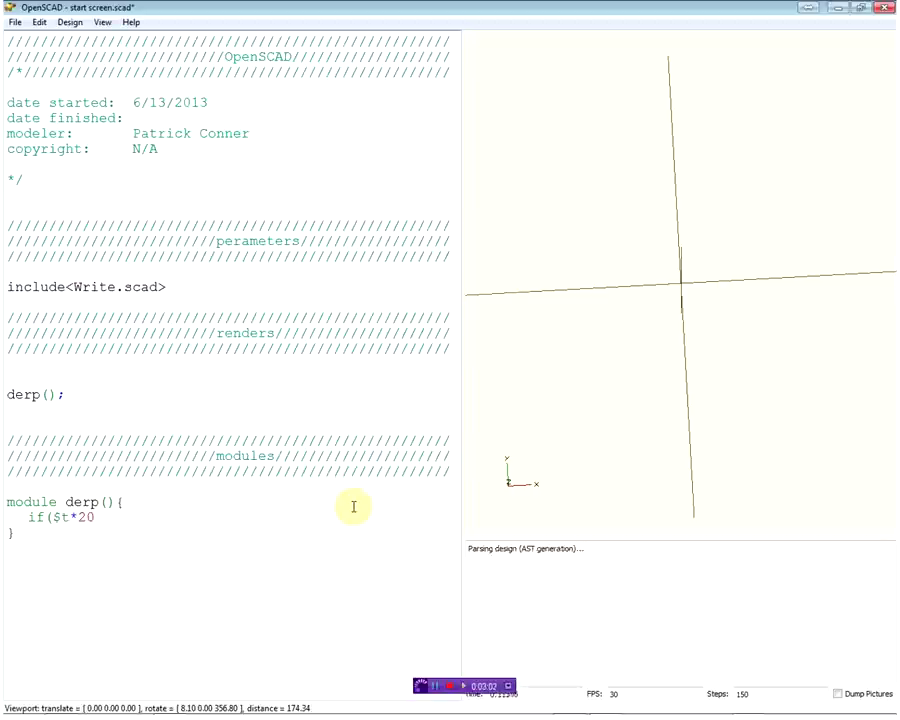
type(")")
key("BackSpace")
type("<")
key("Left")
key("Right")
key("Right")
key("Left")
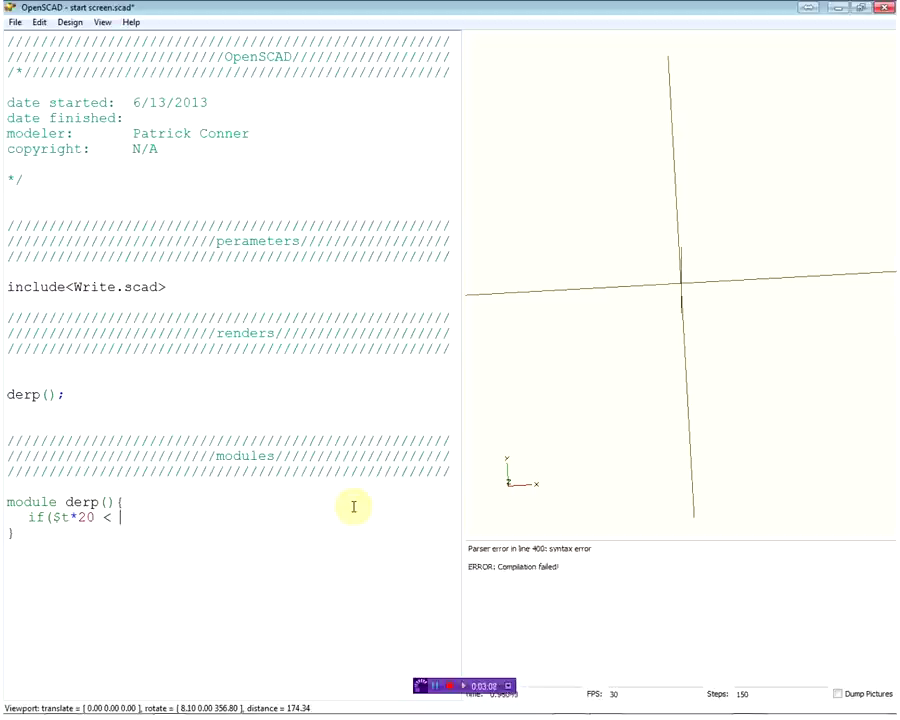
type("5")
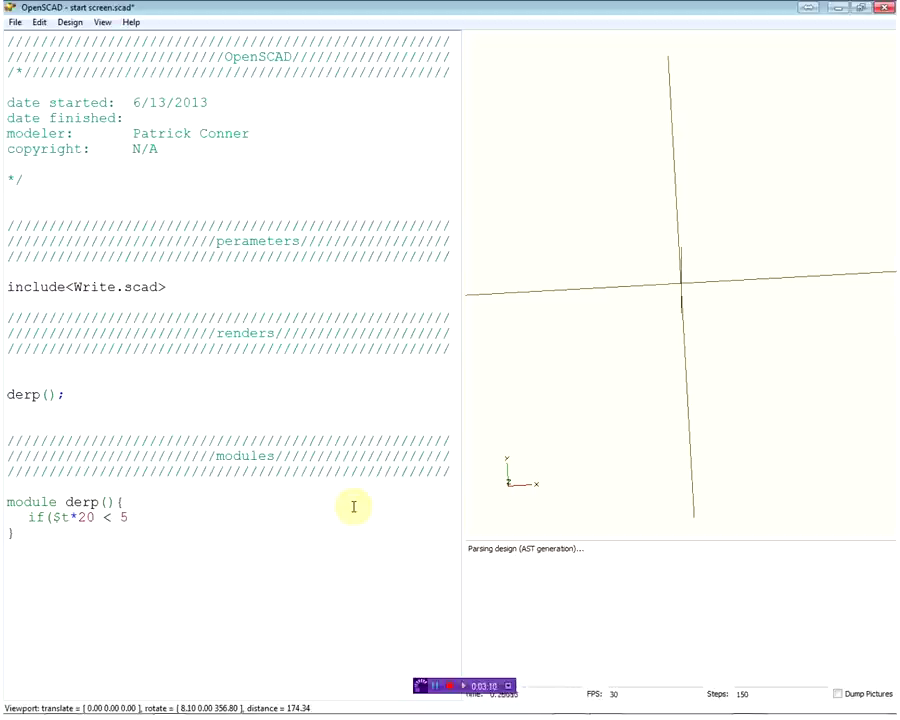
type(")")
key("Return")
key("Tab")
type("translate")
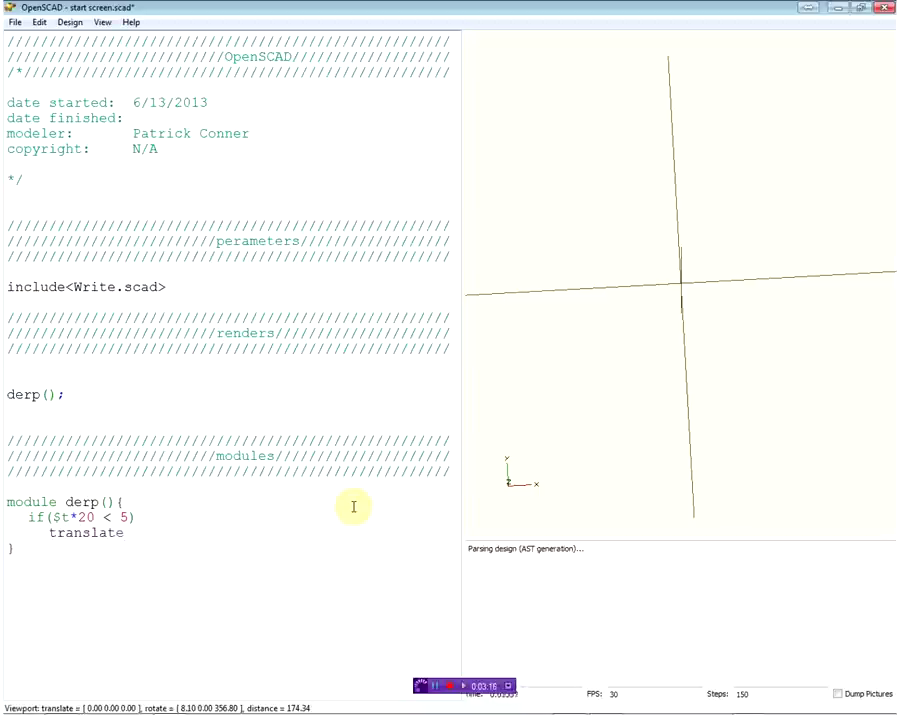
type("([")
type("$t*2")
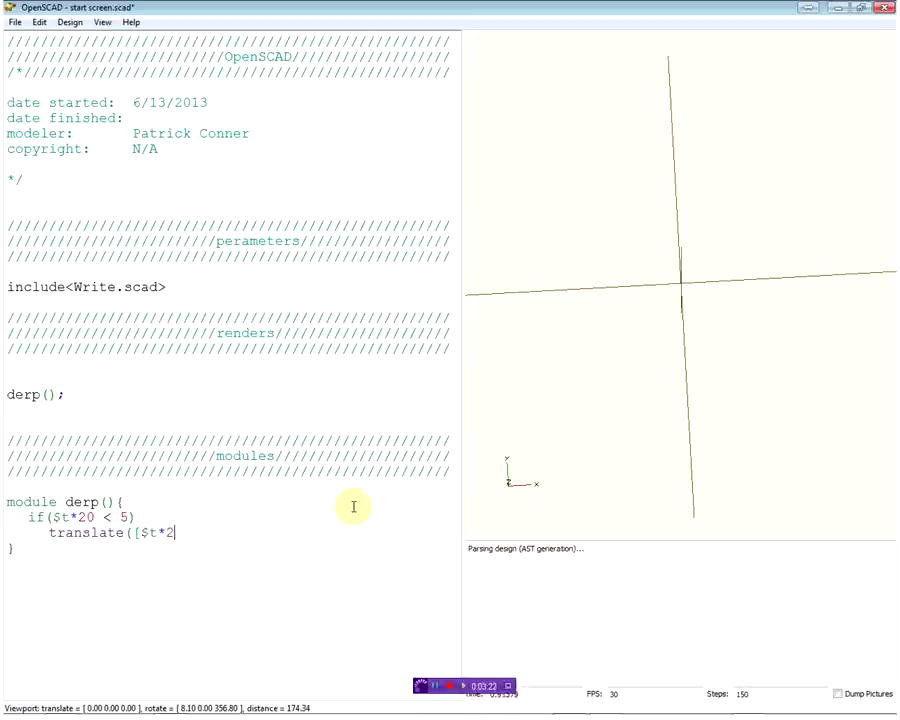
type("0,0,0])")
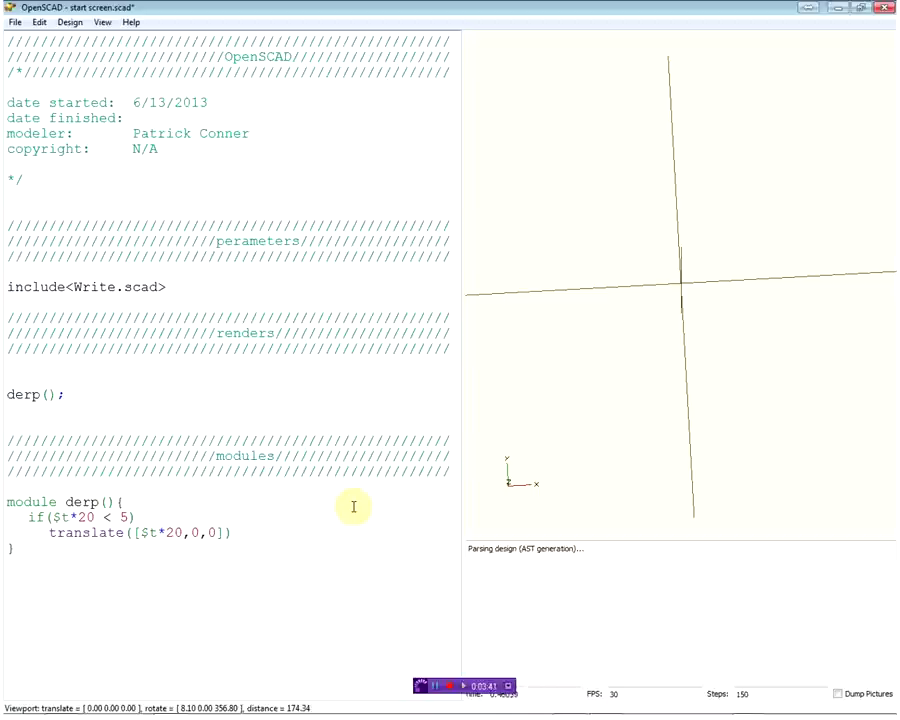
Step: Complete the body with write("d"); and watch the d slide along x
key("Return")
type("C")
key("BackSpace")
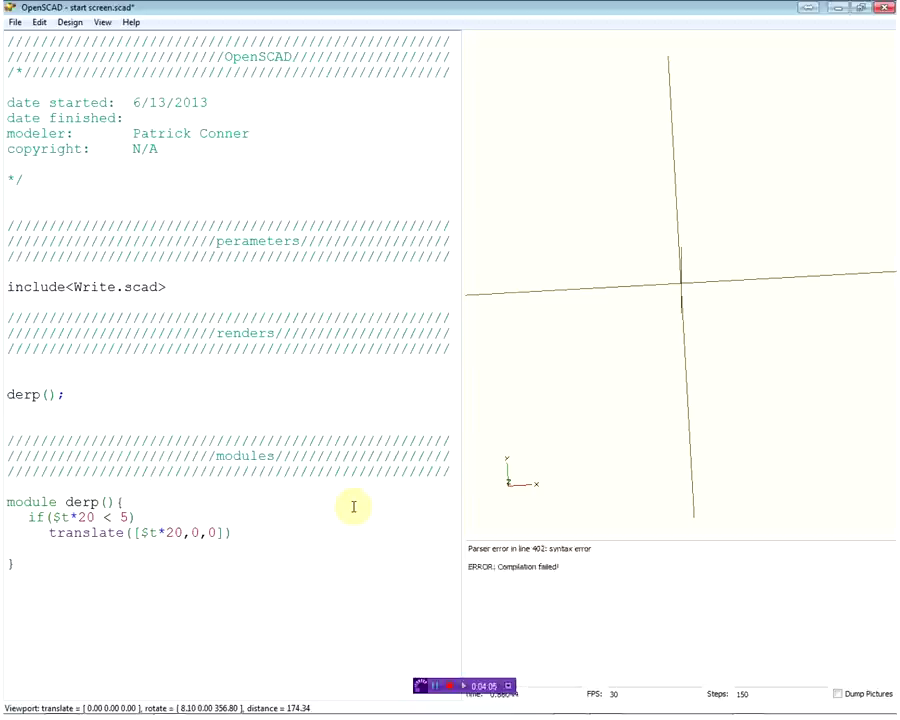
type("write")
type("(\"")
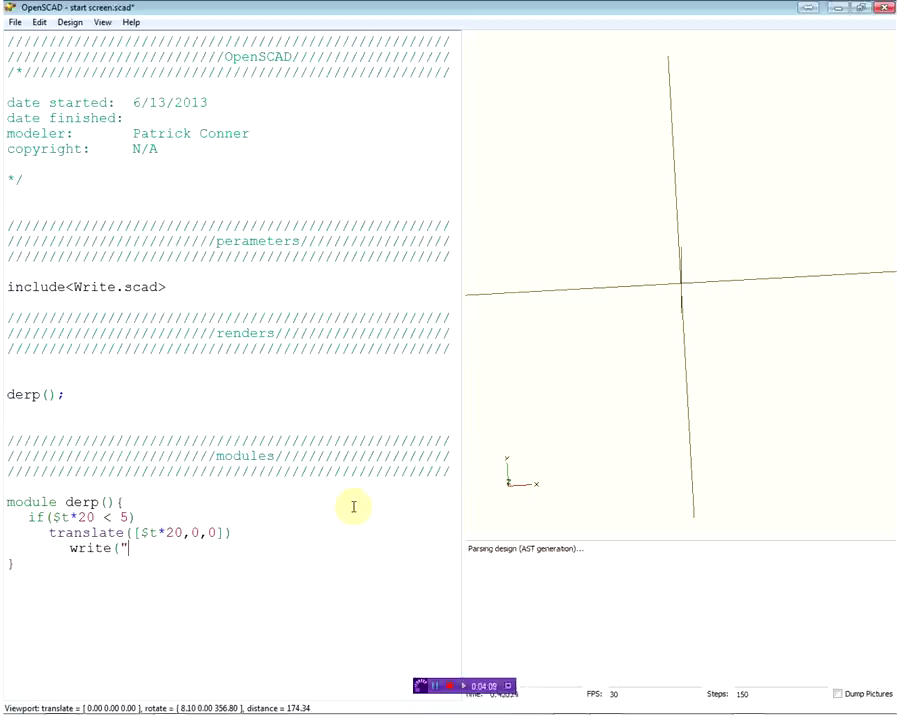
type("d\"")
type(";")
key("BackSpace")
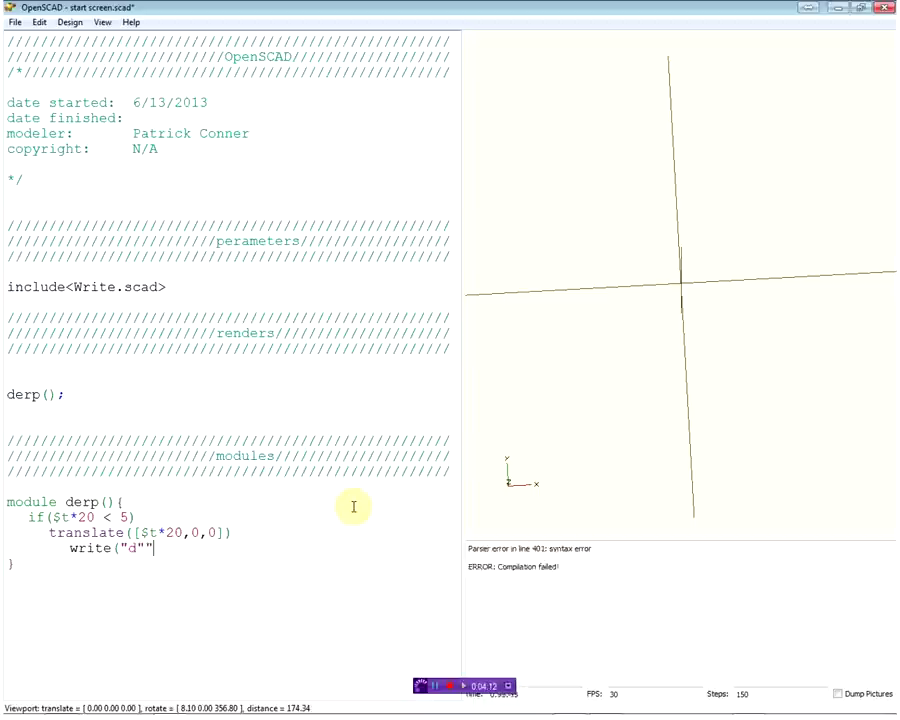
type(");")
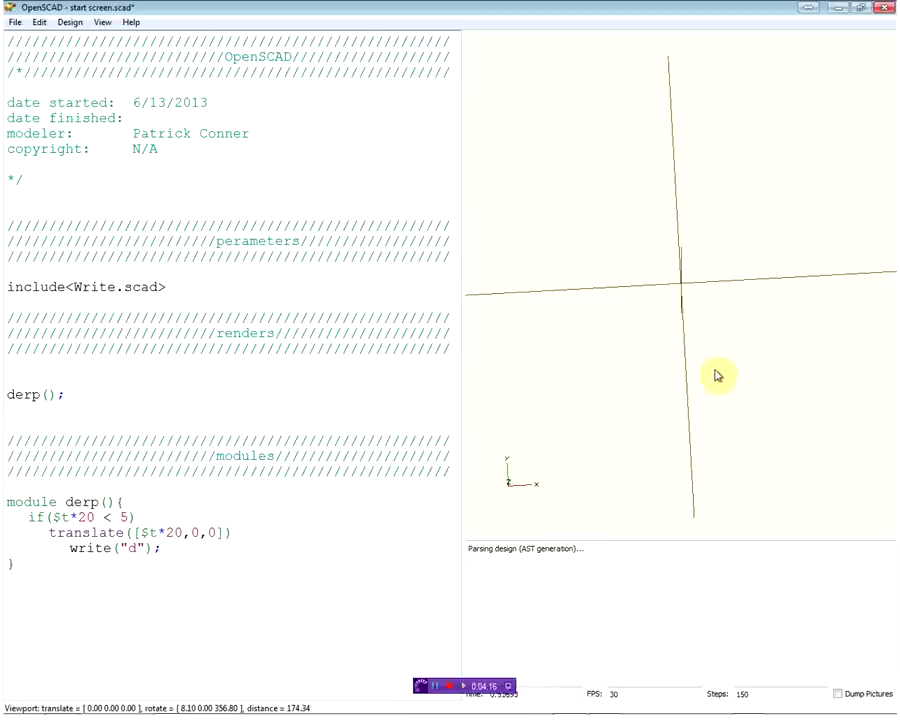
mouse_move(709, 382)
left_mouse_down()
mouse_move(716, 347)
mouse_move(663, 343)
mouse_move(785, 336)
mouse_move(673, 346)
mouse_move(705, 353)
left_mouse_up()
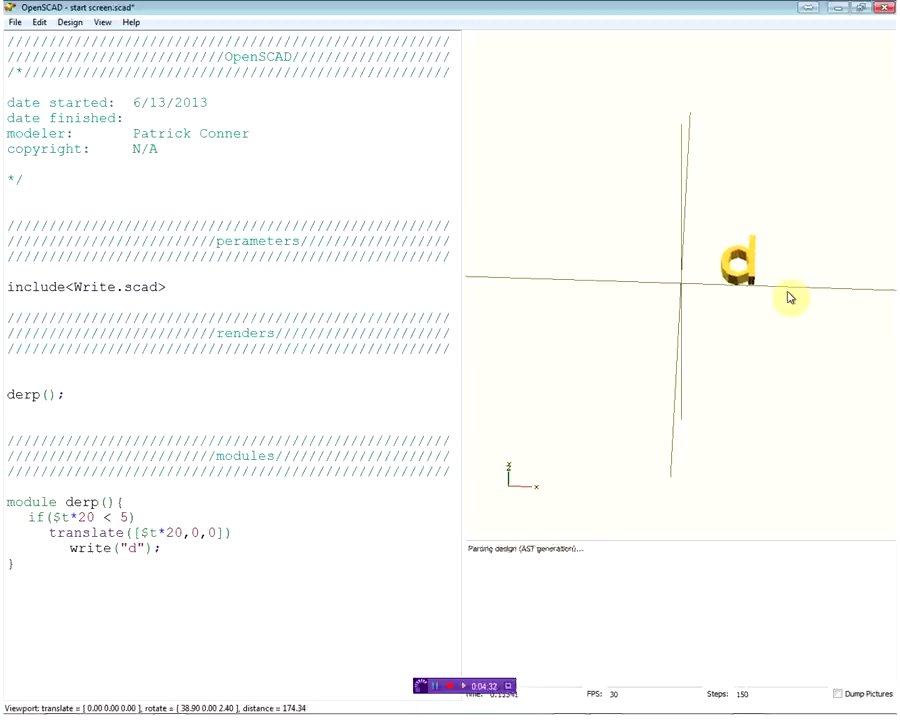
Step: Put the cursor at the end of the if($t*20 < 5) line to start its brace block
left_click(179, 516)
type("{")
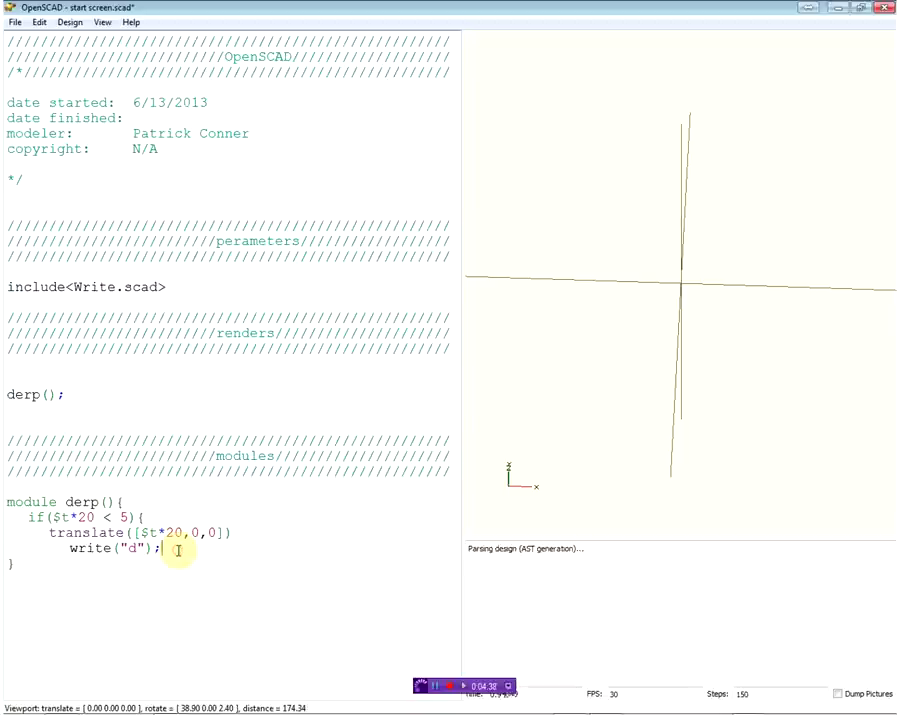
Step: Begin an else branch after write("d"); and highlight the $t*20 < 5 condition for explanation
key("Return")
type("}")
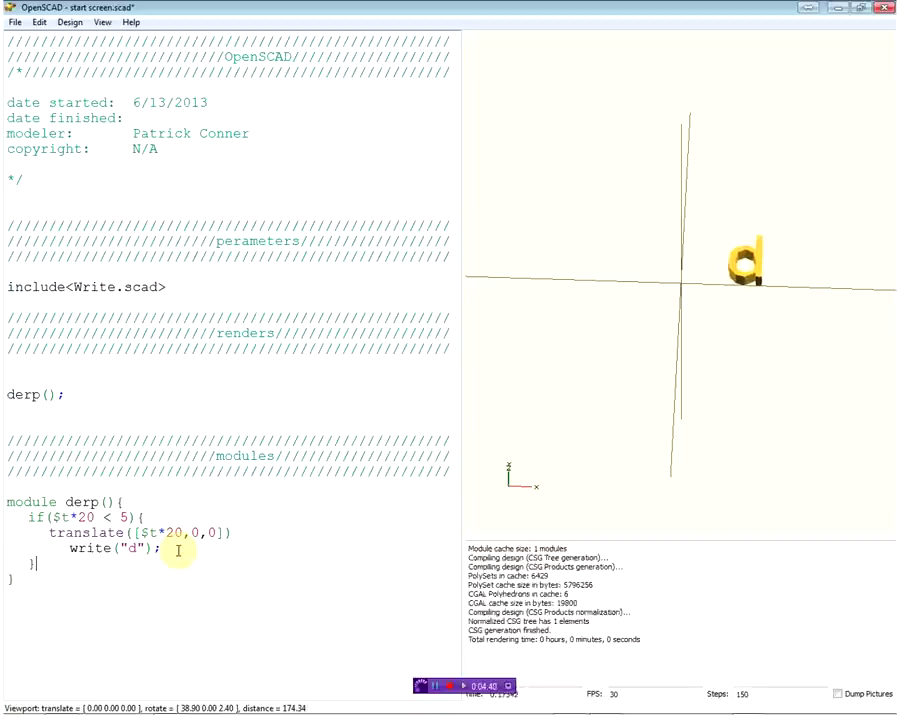
type("else{")
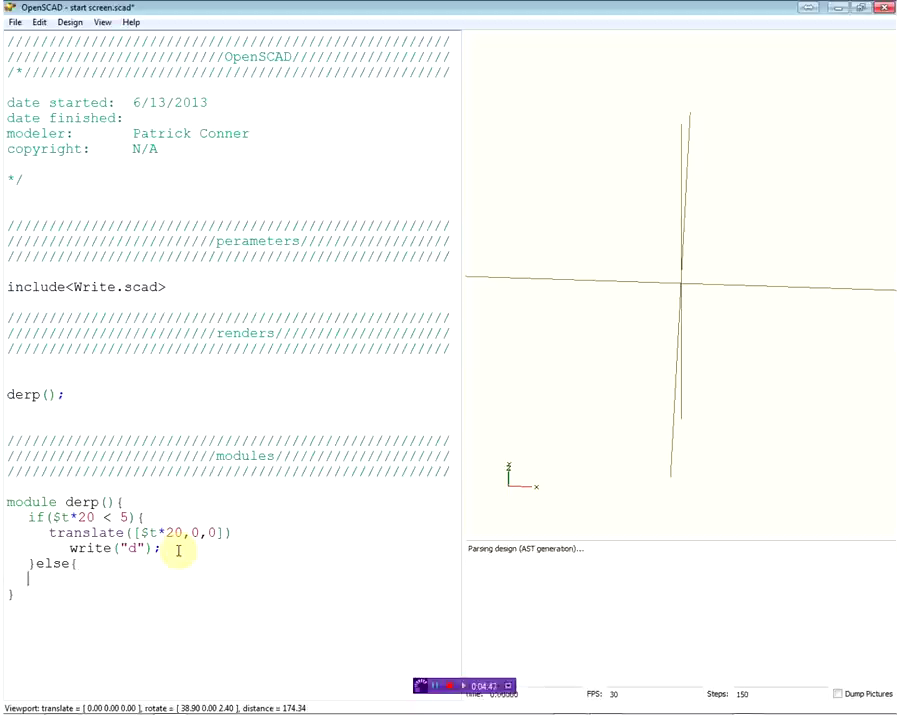
left_click_drag(22, 516, 130, 518)
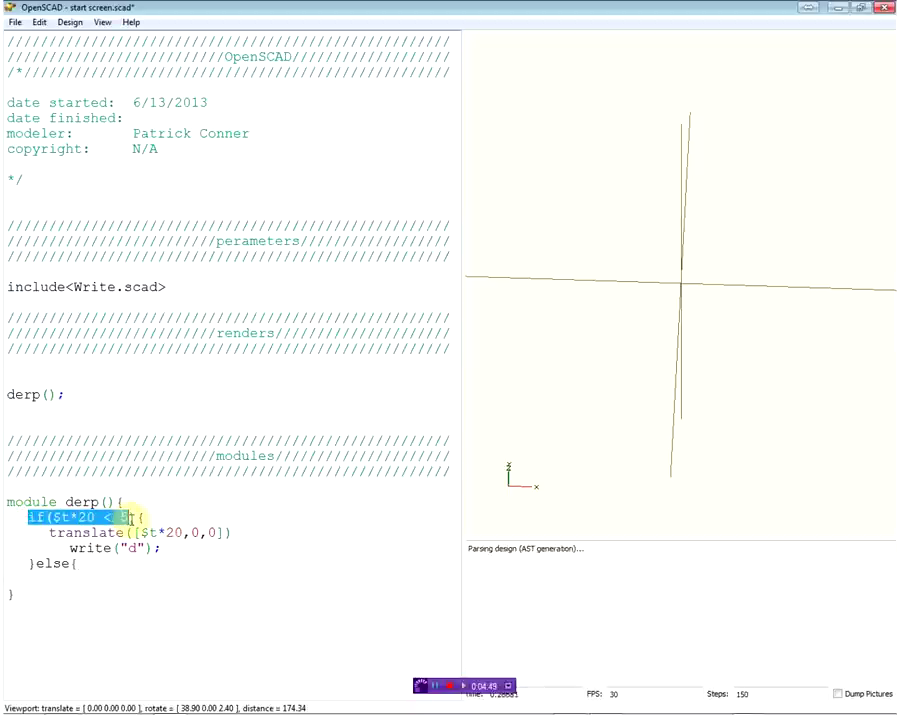
left_click(104, 575)
type("translate([")
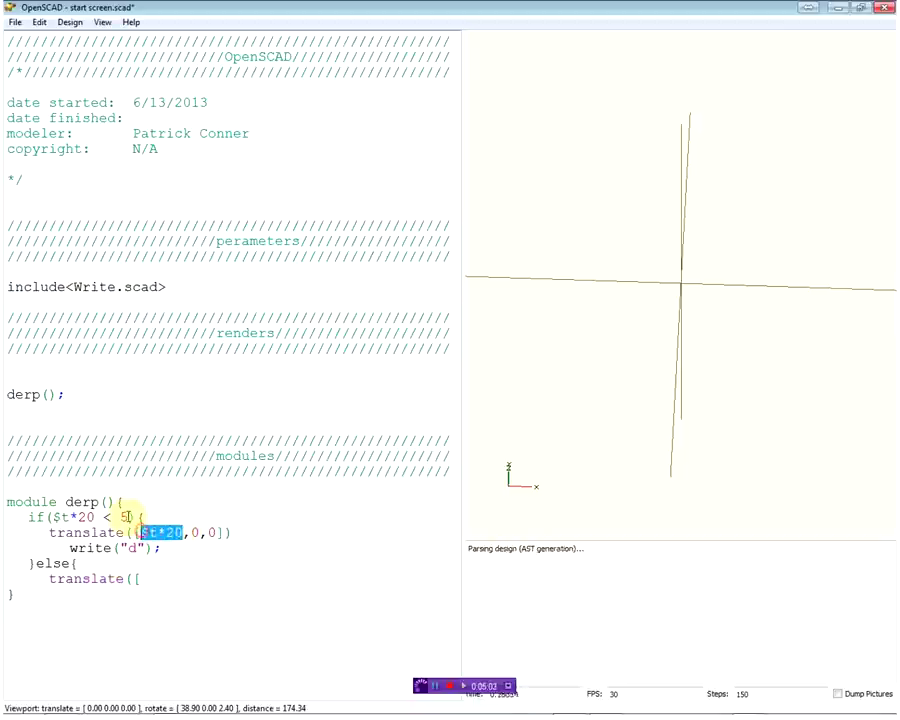
left_click_drag(128, 516, 54, 517)
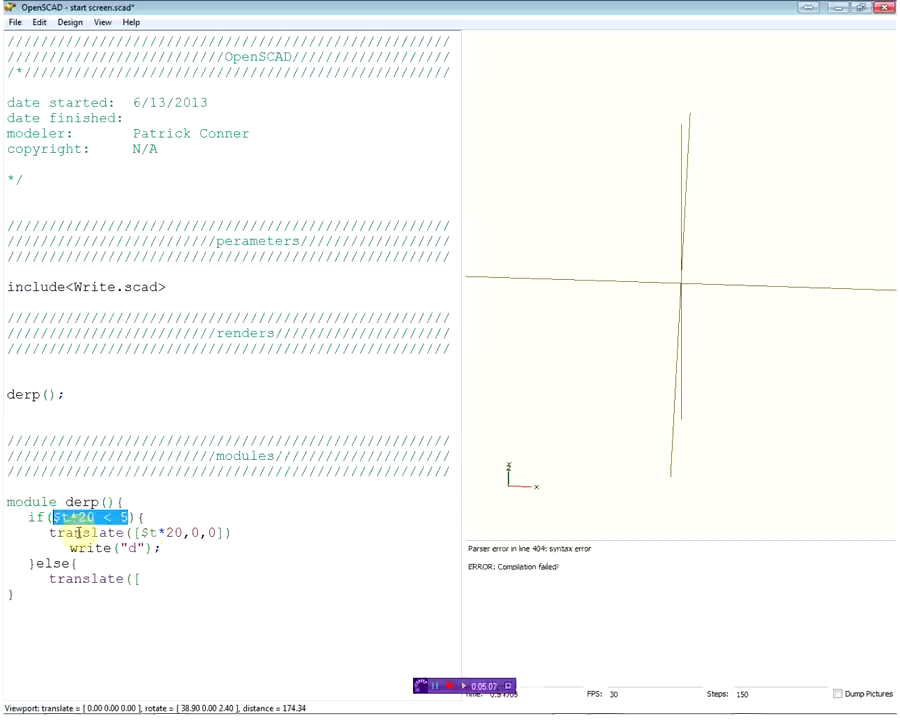
left_click(78, 532)
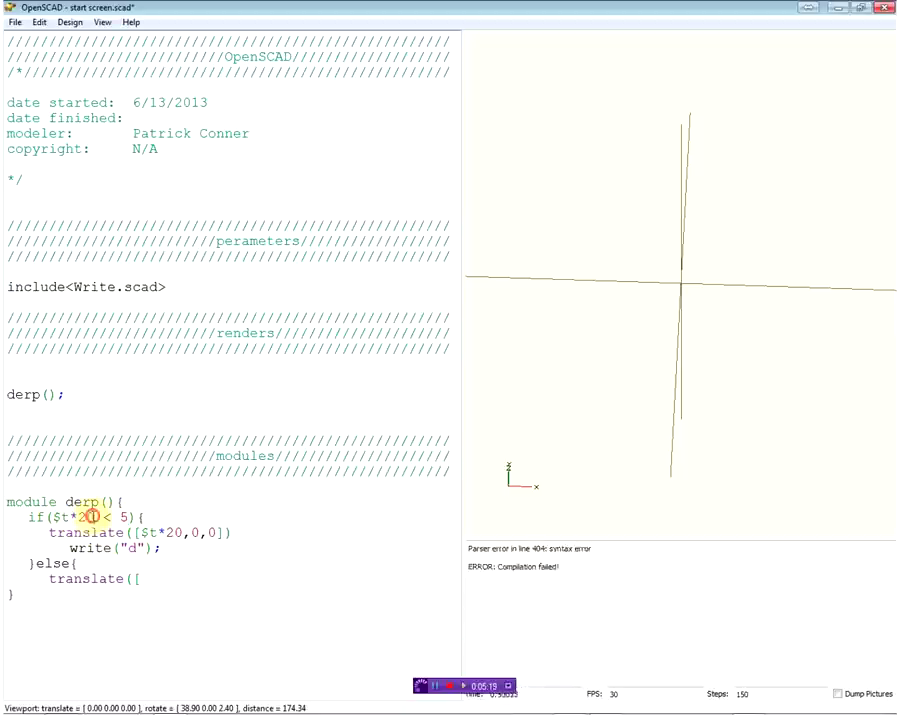
left_click(63, 517)
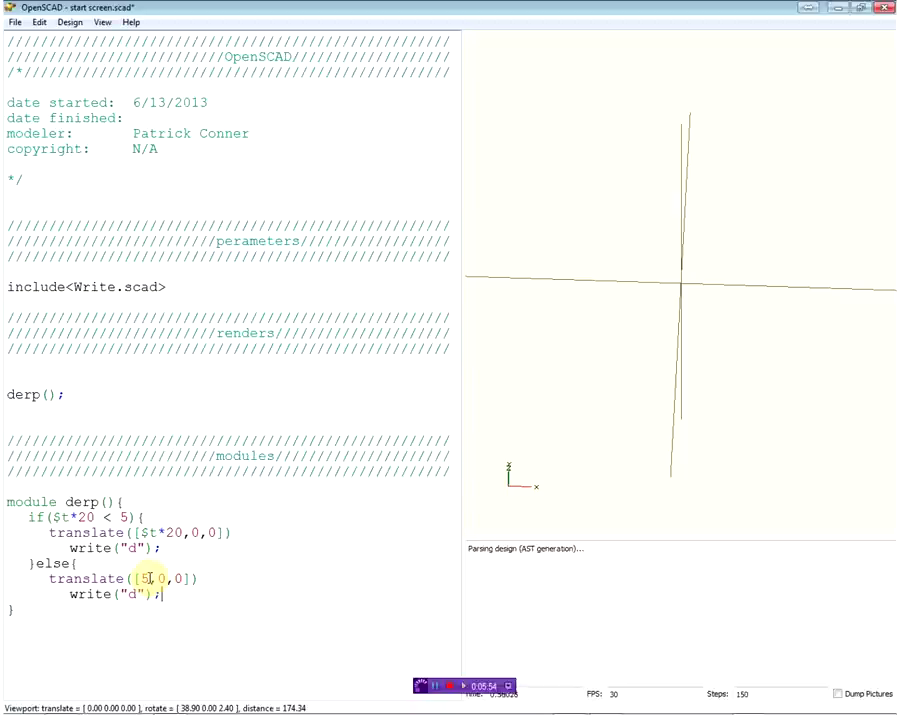
Step: Close the else block that holds d at [5,0,0], and select the whole if/else block
type("}")
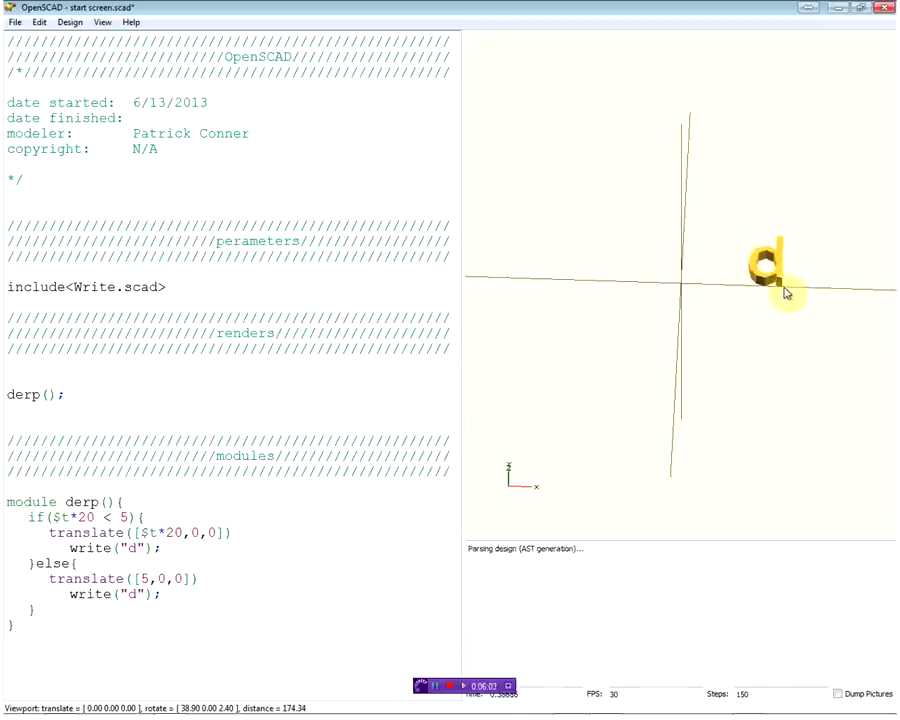
left_click_drag(36, 609, 5, 517)
key("ctrl+c")
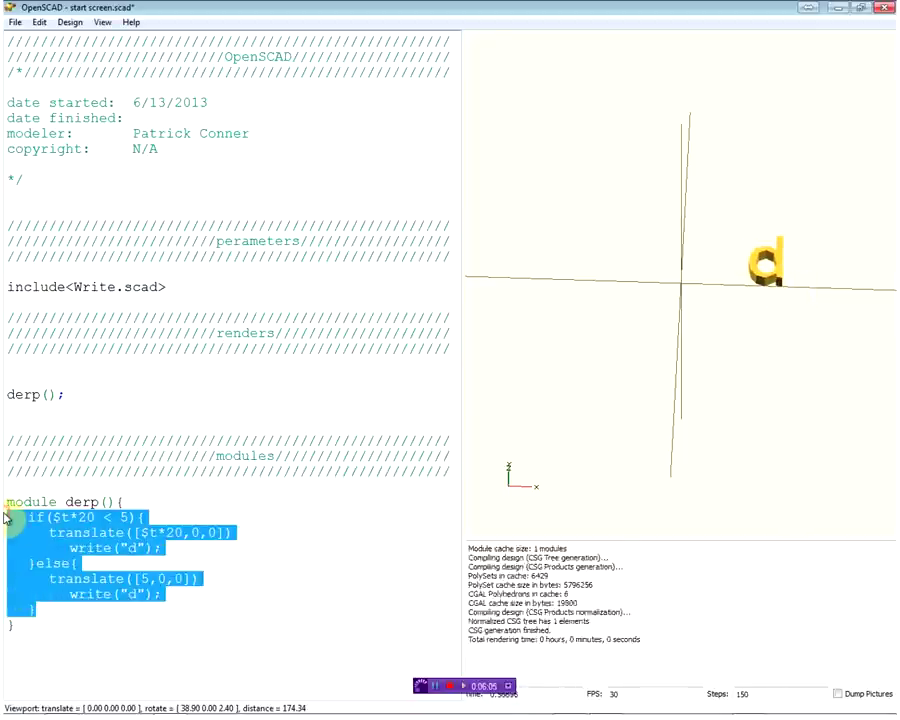
left_click(60, 602)
Step: Paste three more copies of the if/else block below the first one
key("Return")
key("ctrl+v")
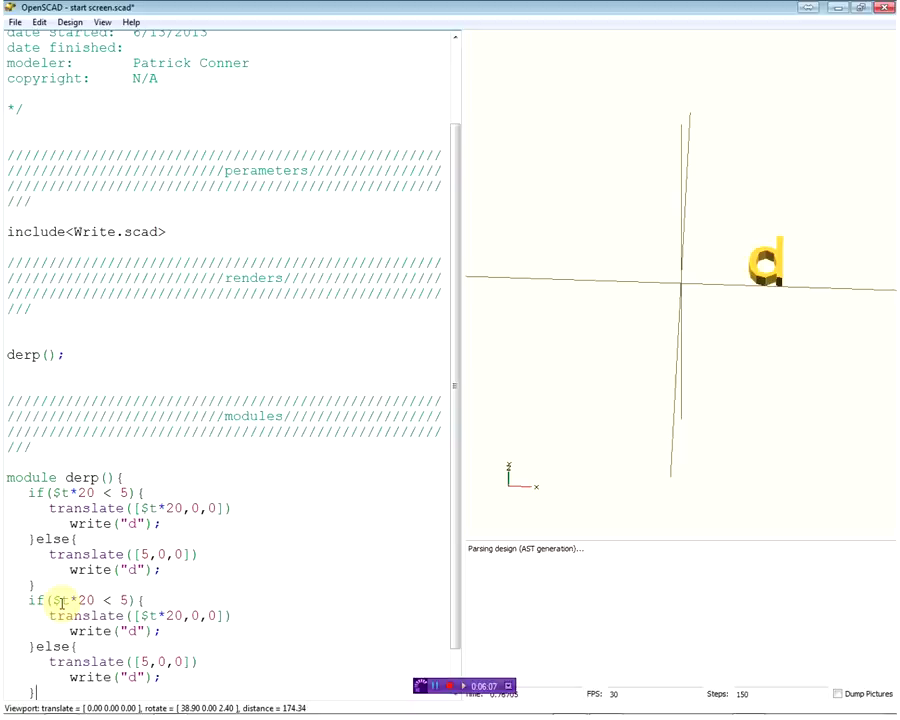
scroll(60, 602, "down", 1)
key("Return")
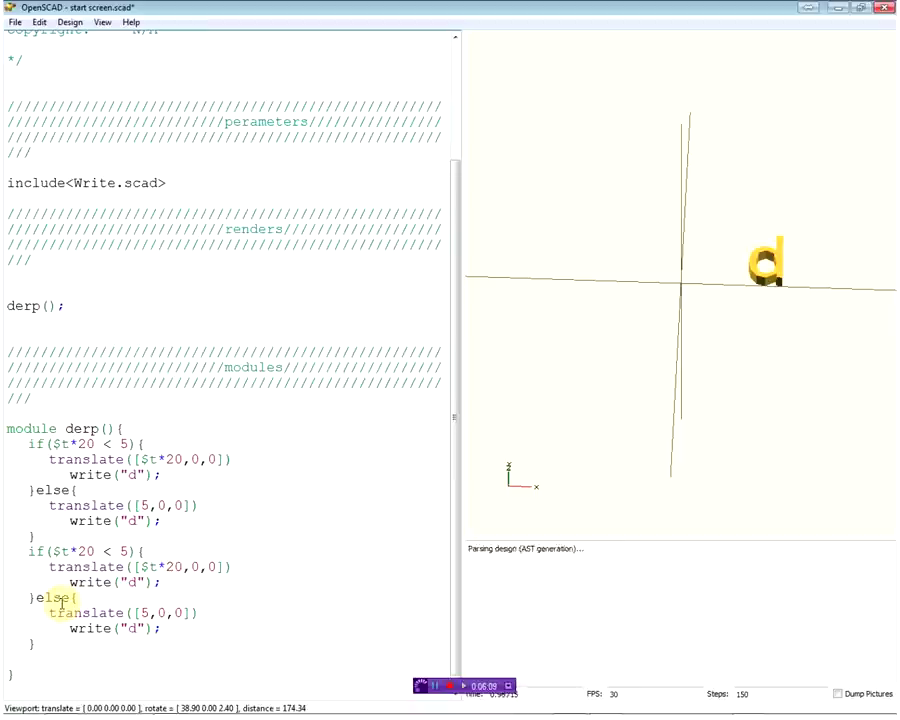
key("ctrl+v")
key("Return")
key("ctrl+v")
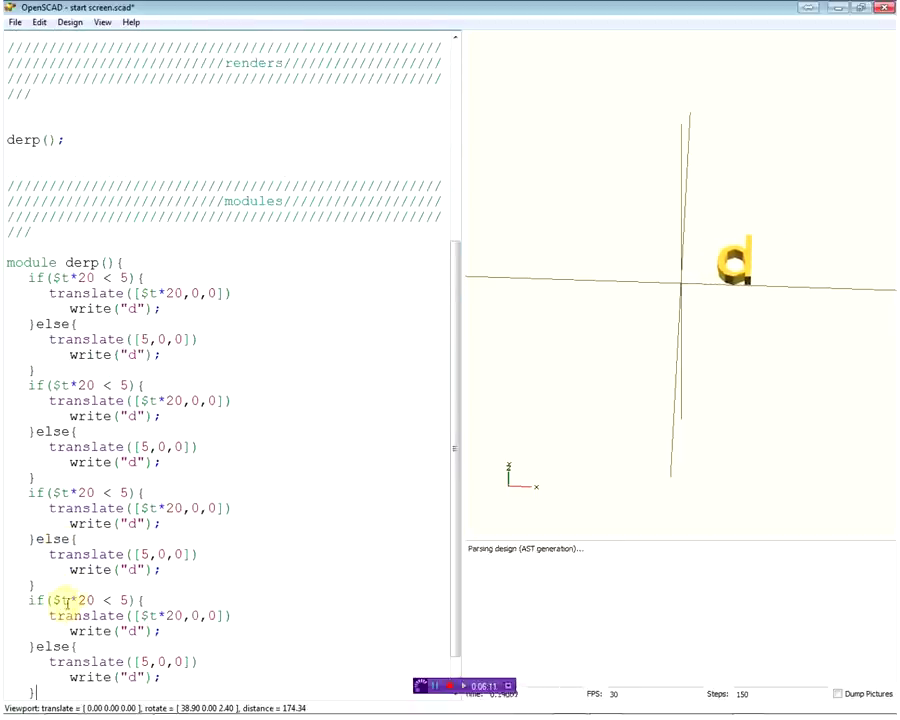
Step: Change the copied blocks' write() letters from d to e, r and p
left_click(131, 414)
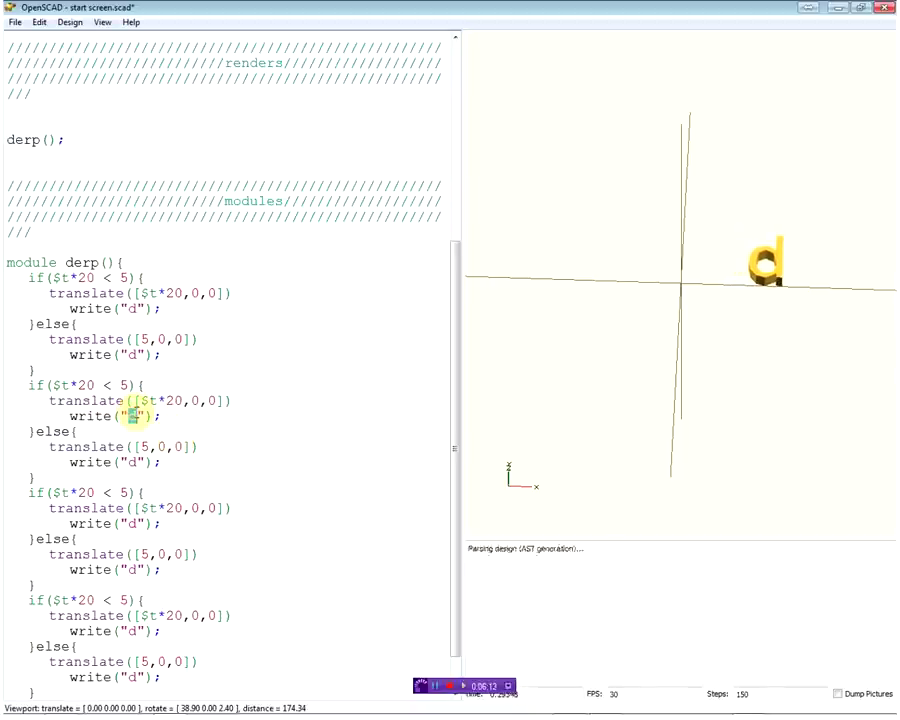
type("e")
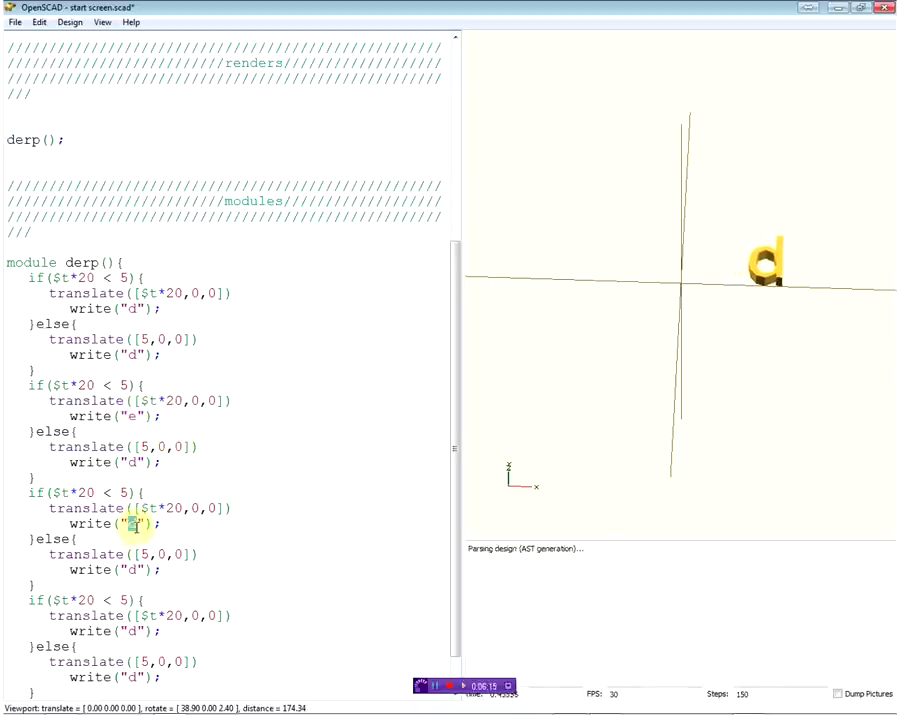
key("Tab")
type("e")
left_click(131, 516)
double_click(136, 461)
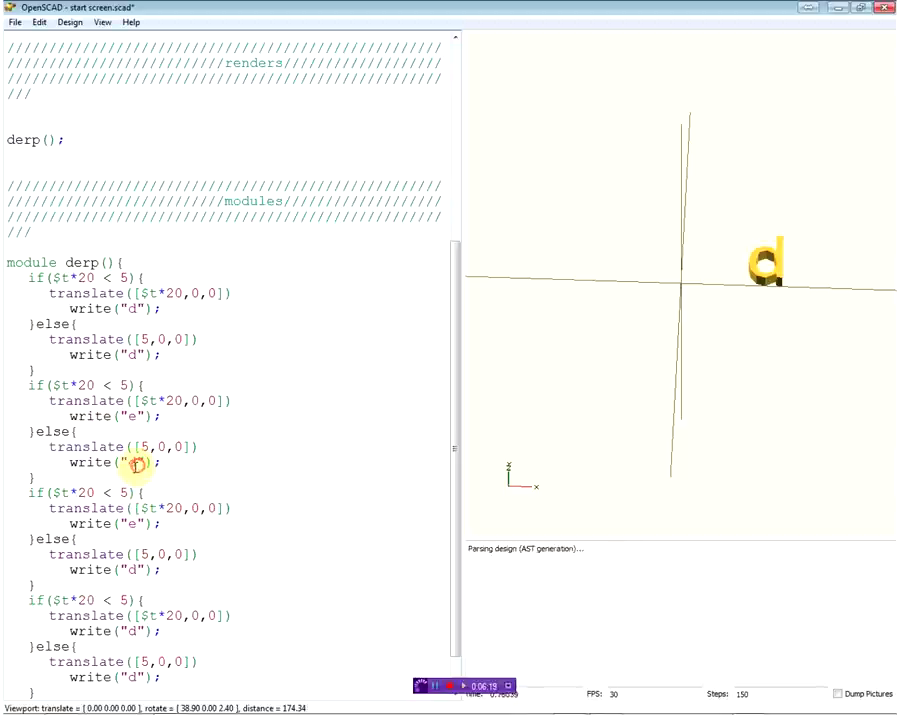
type("e")
double_click(133, 523)
type("r")
type("r")
double_click(131, 630)
type("p")
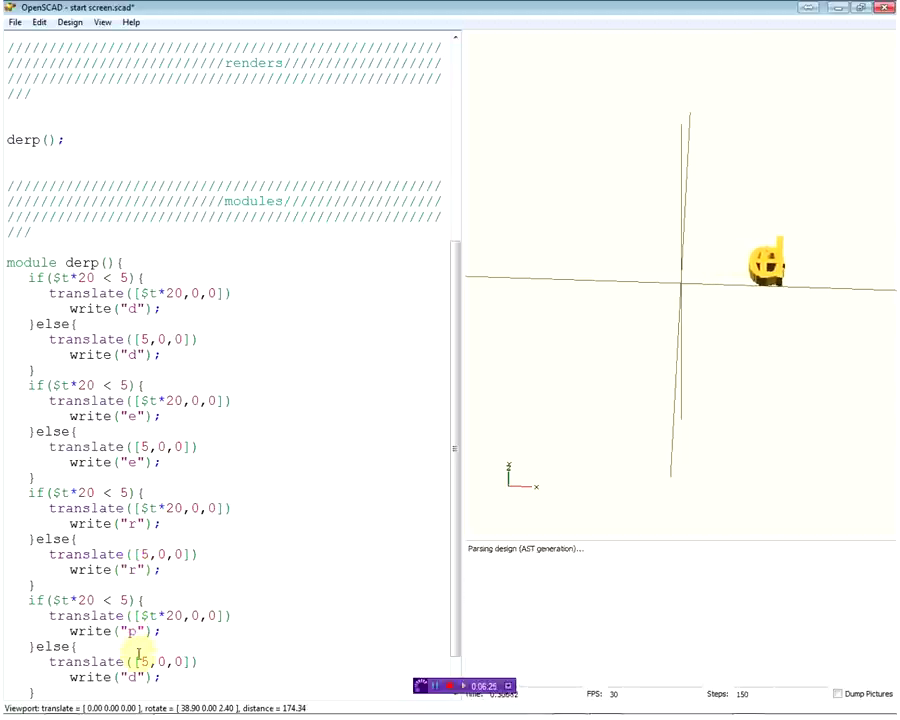
double_click(131, 677)
type("p")
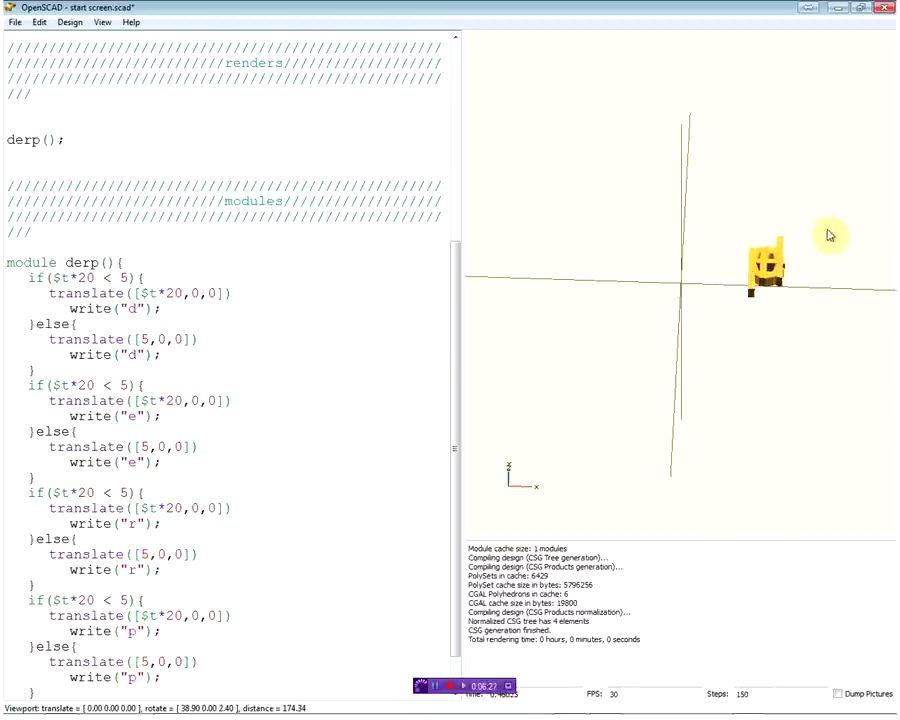
left_click_drag(784, 275, 784, 296)
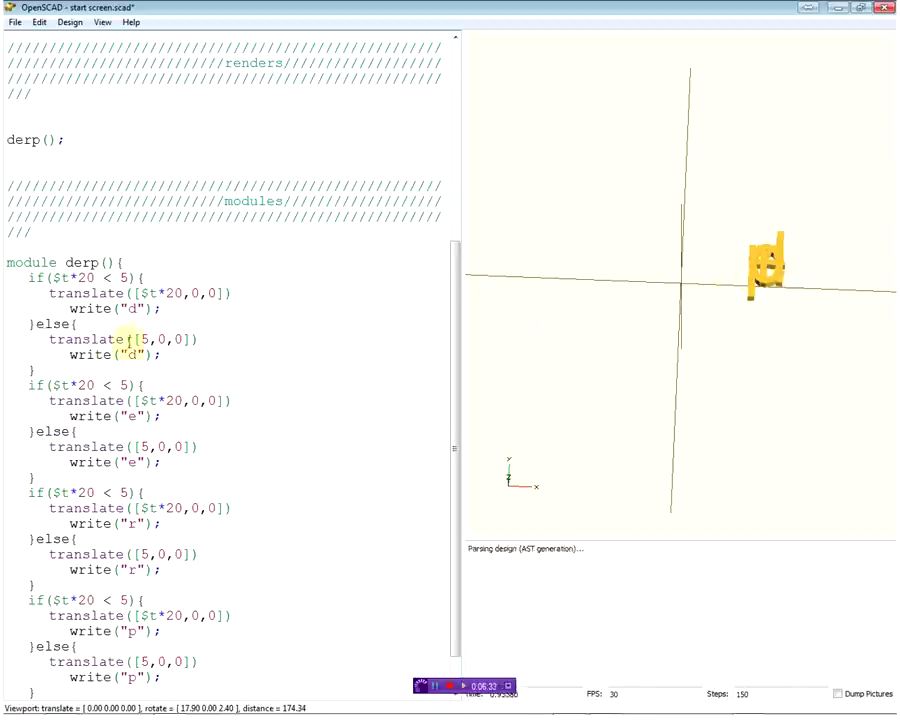
Step: Change the e, r and p slide thresholds to 10, 15 and 20
double_click(124, 385)
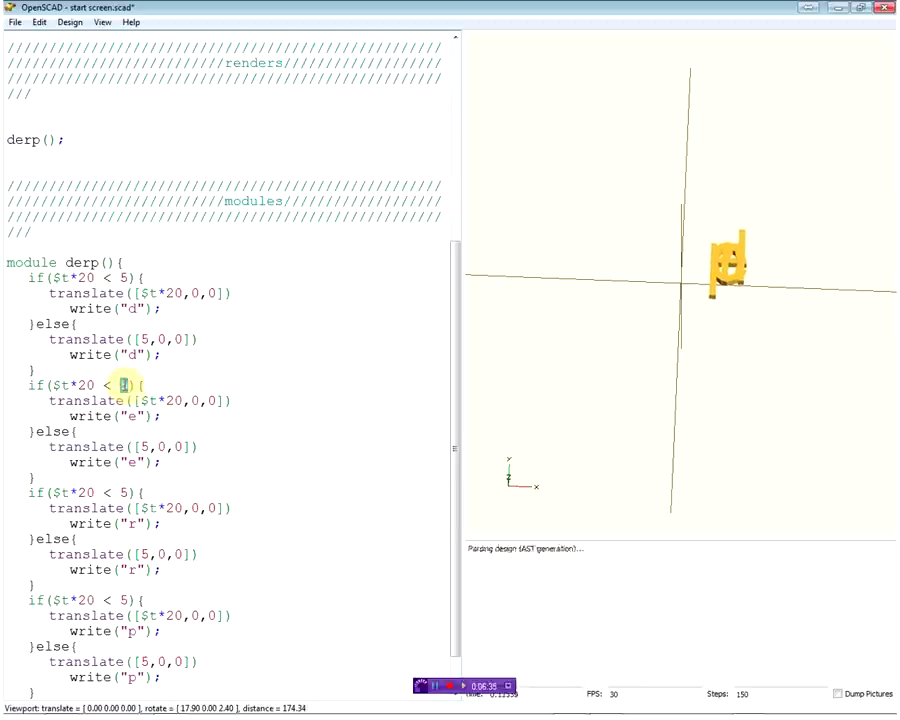
type("10")
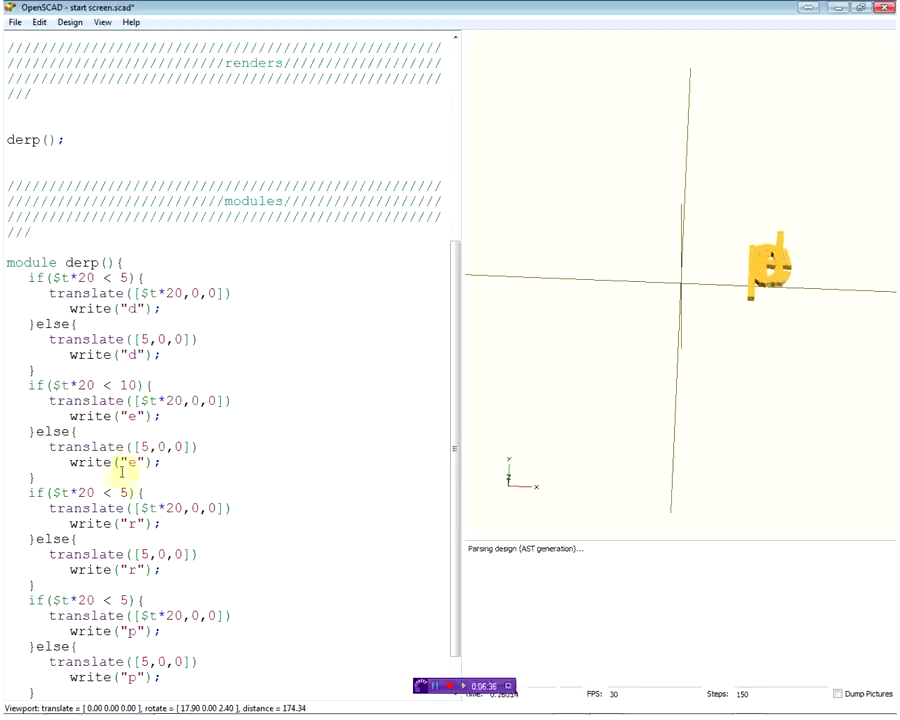
double_click(126, 492)
type("10")
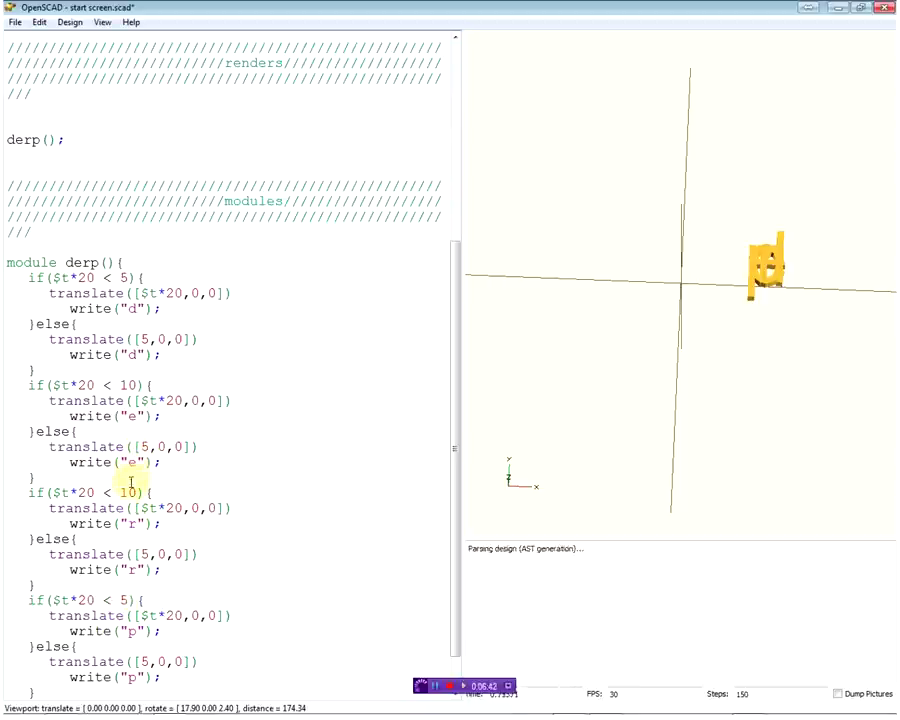
type("5")
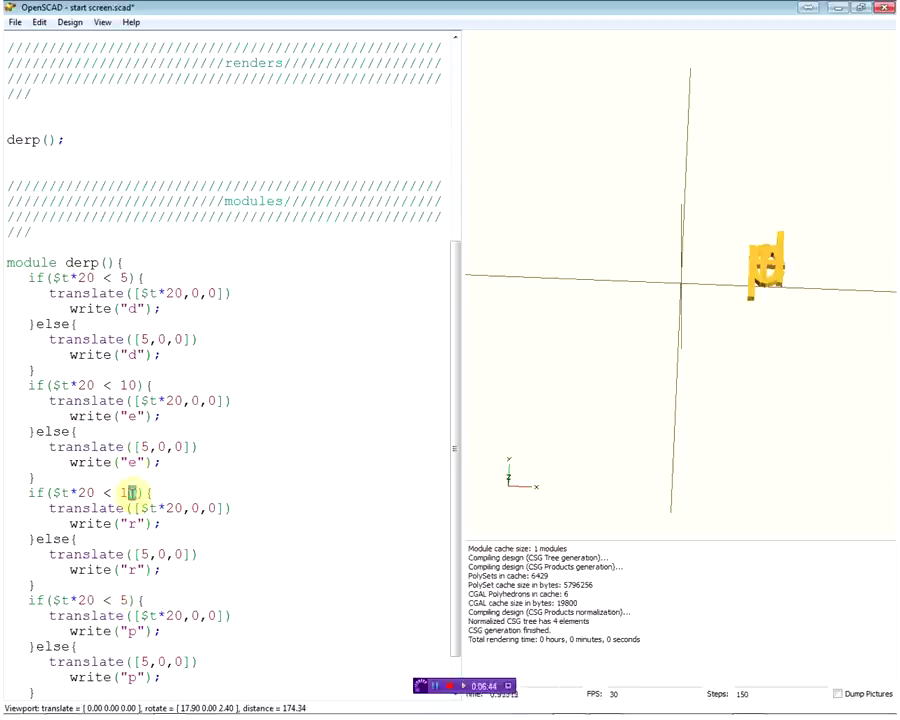
double_click(124, 600)
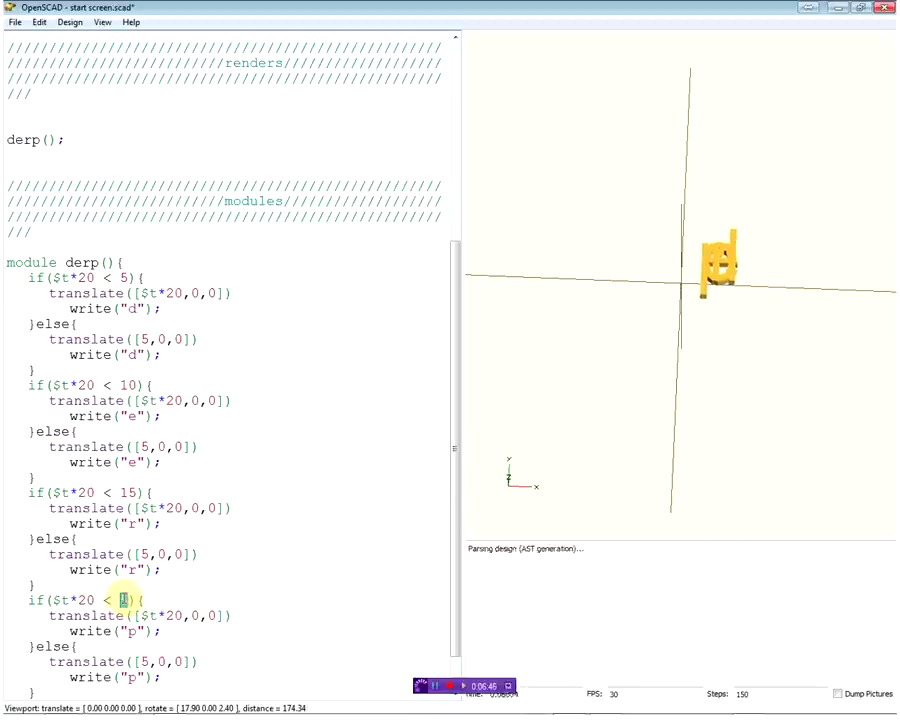
type("20")
left_click_drag(616, 367, 637, 358)
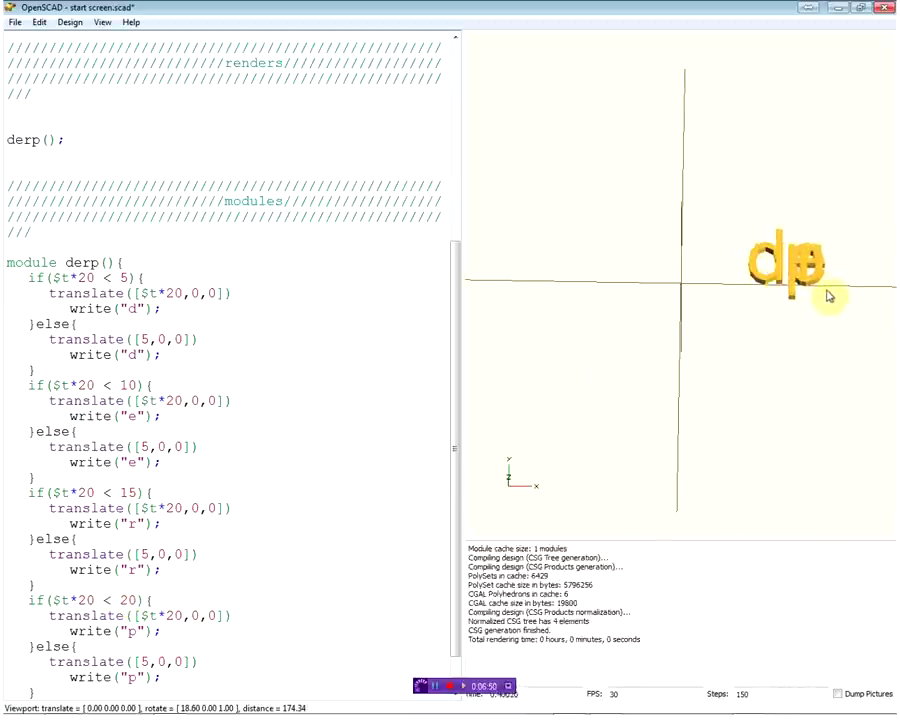
left_click_drag(832, 292, 796, 311)
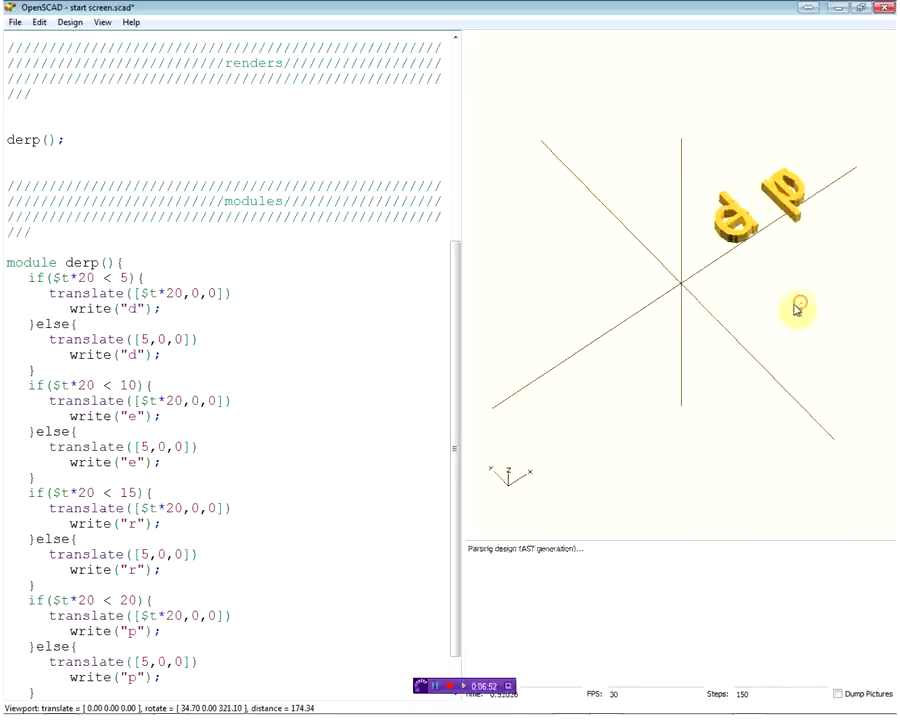
Step: Set the e, r and p resting x-offsets to 10, 15 and 2
double_click(145, 447)
type("10")
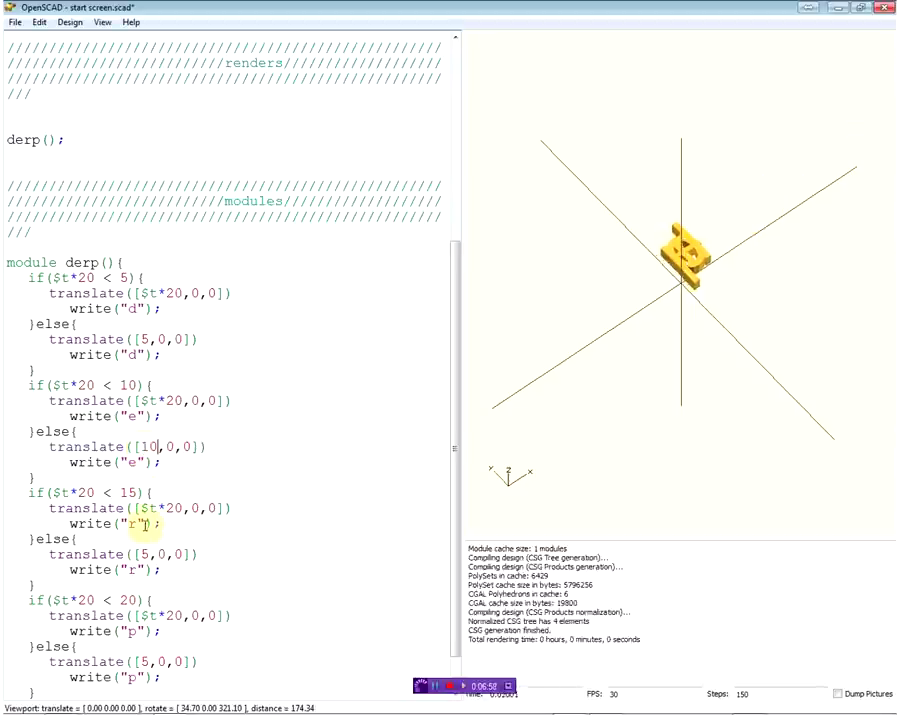
double_click(145, 554)
type("15")
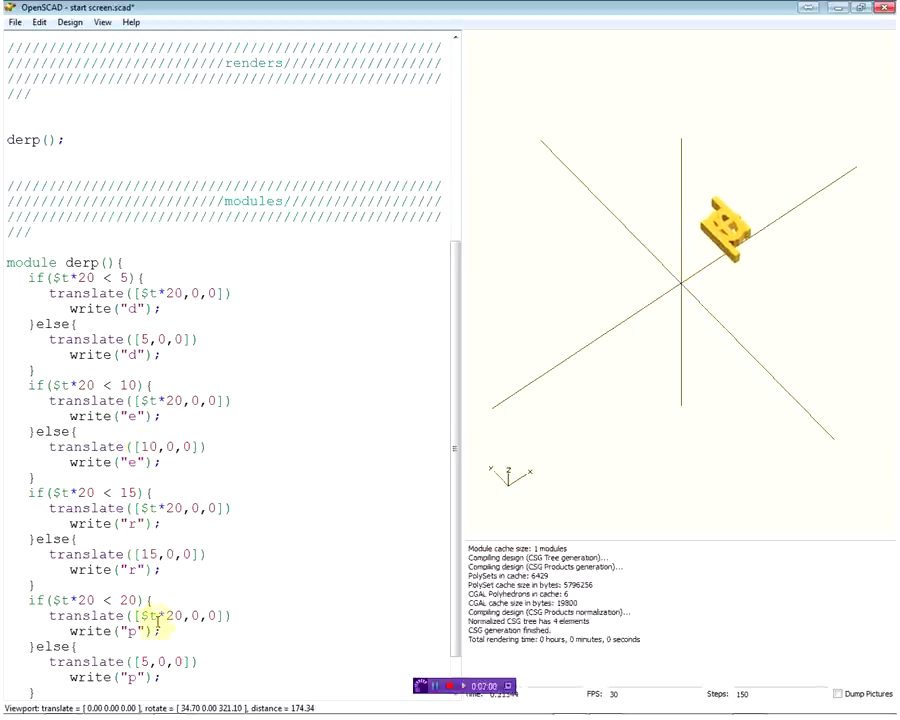
double_click(145, 661)
type("2")
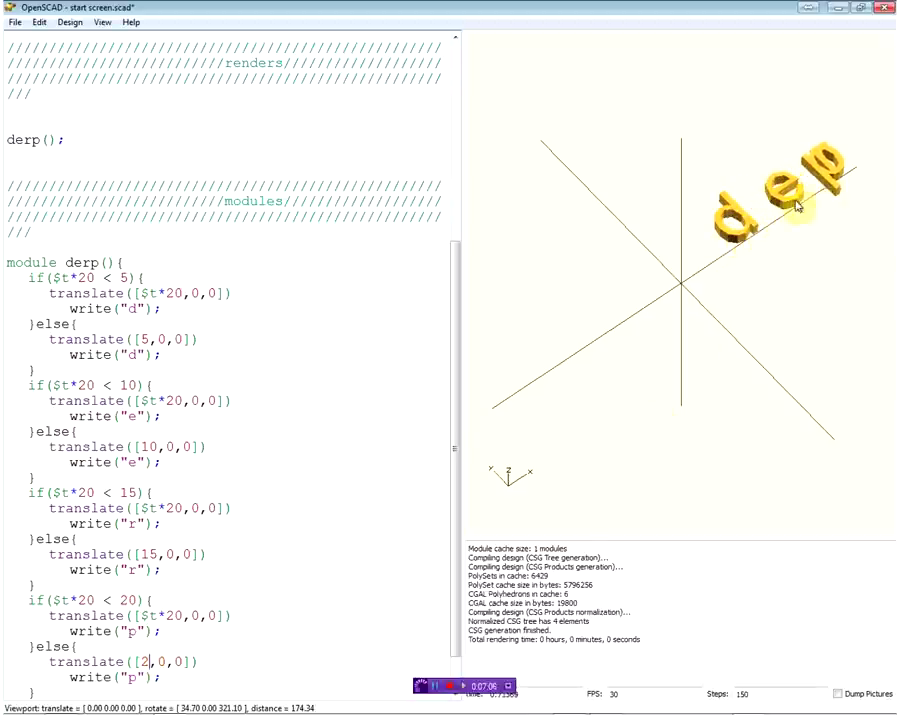
left_click_drag(843, 183, 846, 168)
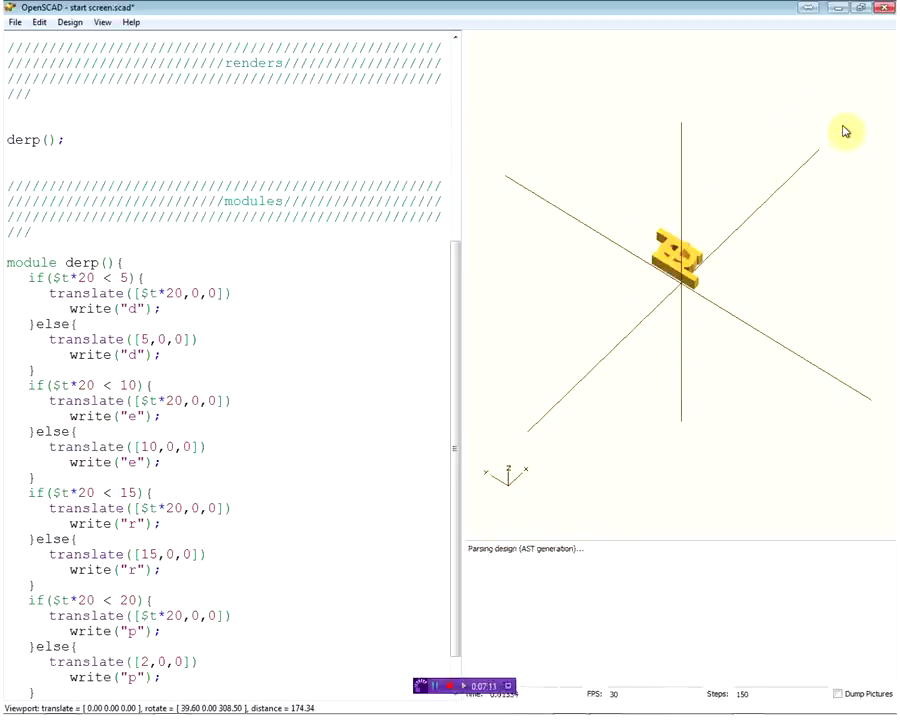
scroll(226, 550, "down", 1)
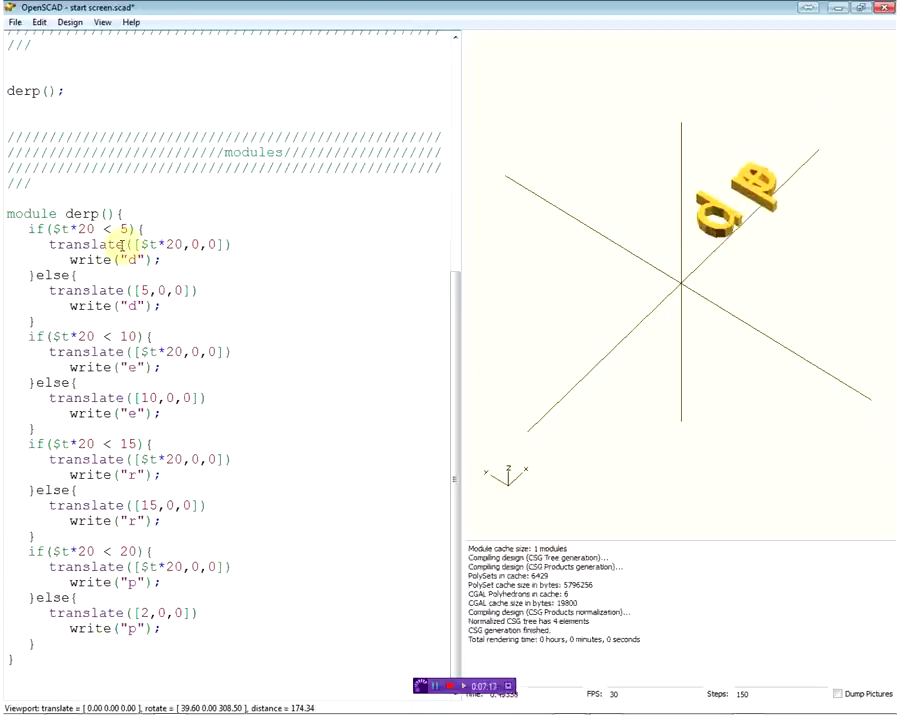
left_click_drag(126, 244, 233, 244)
Step: Replace translate with rotate on both the sliding and resting d lines
double_click(50, 245)
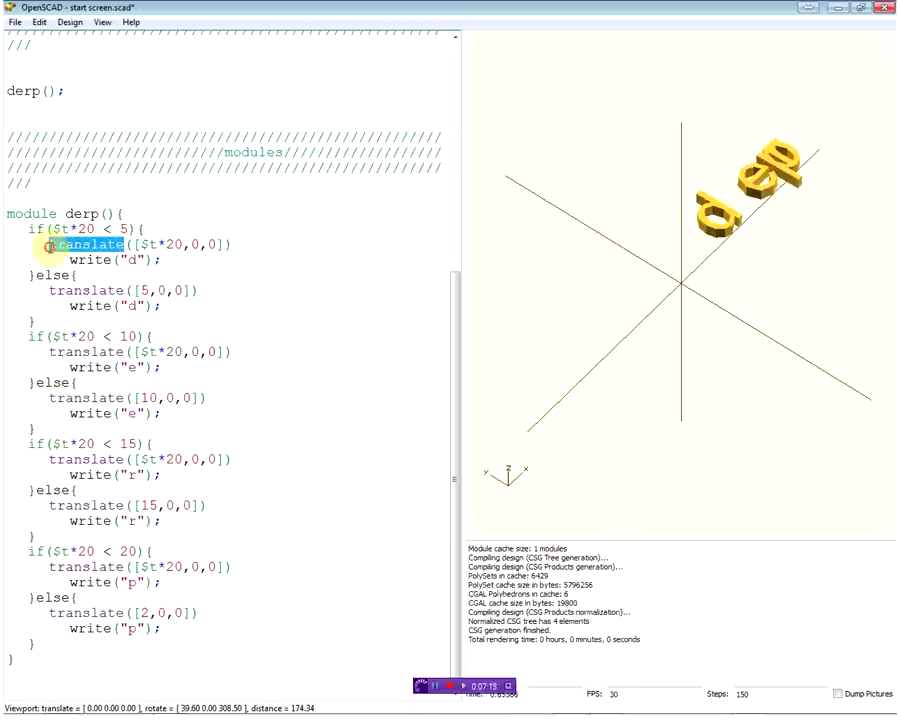
key("Delete")
type("i")
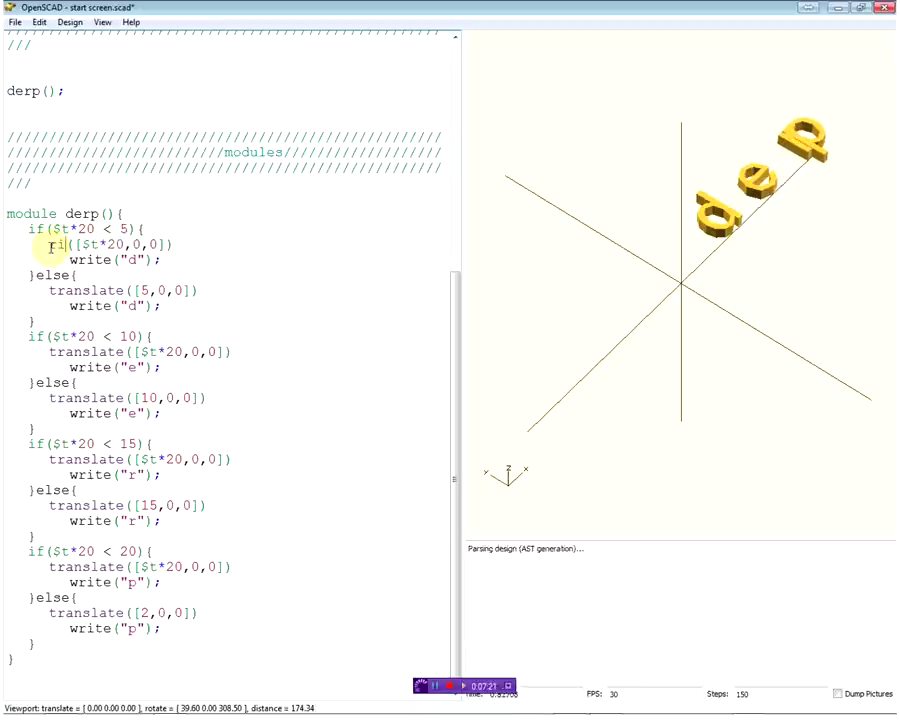
type("o")
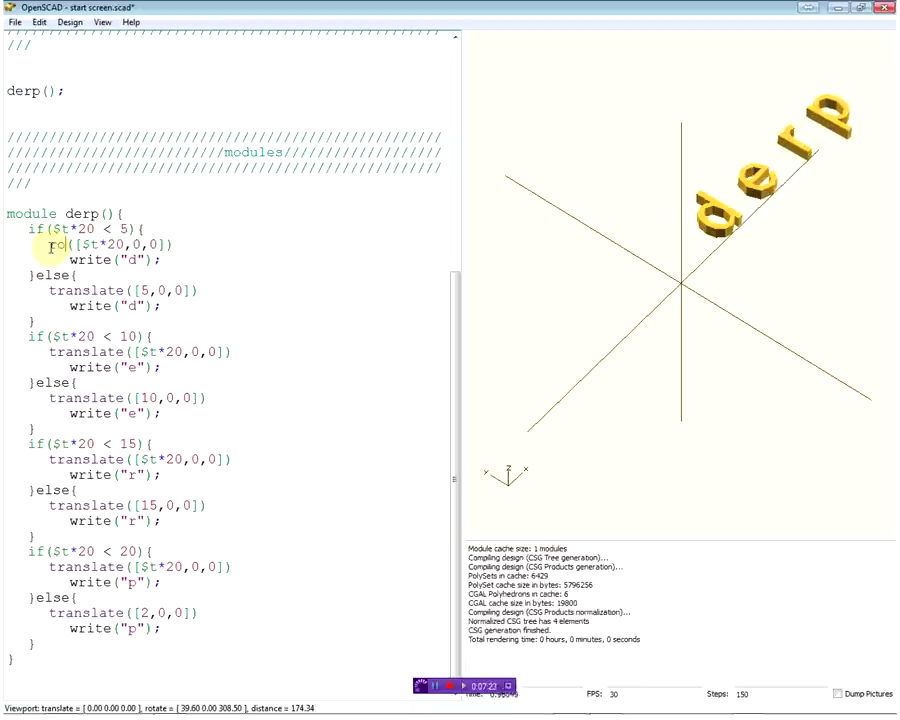
type("ta")
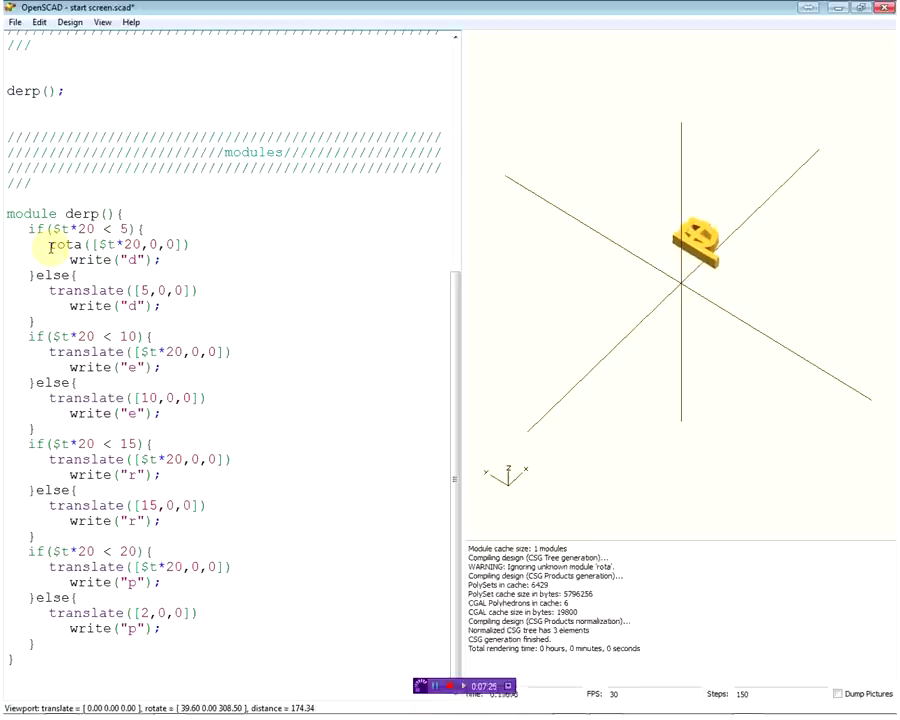
type("te")
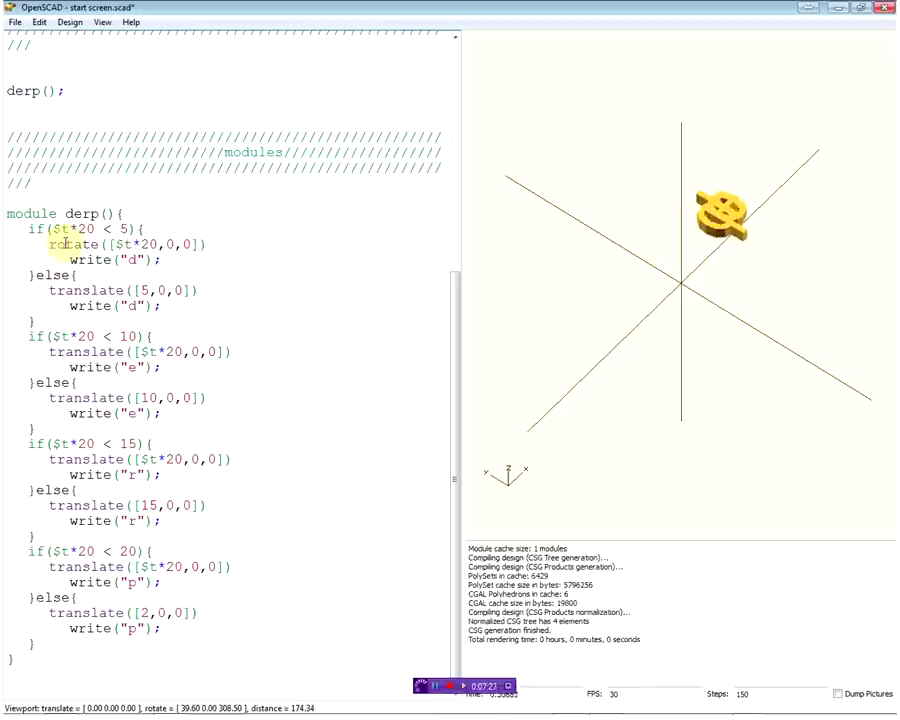
left_click_drag(50, 246, 100, 244)
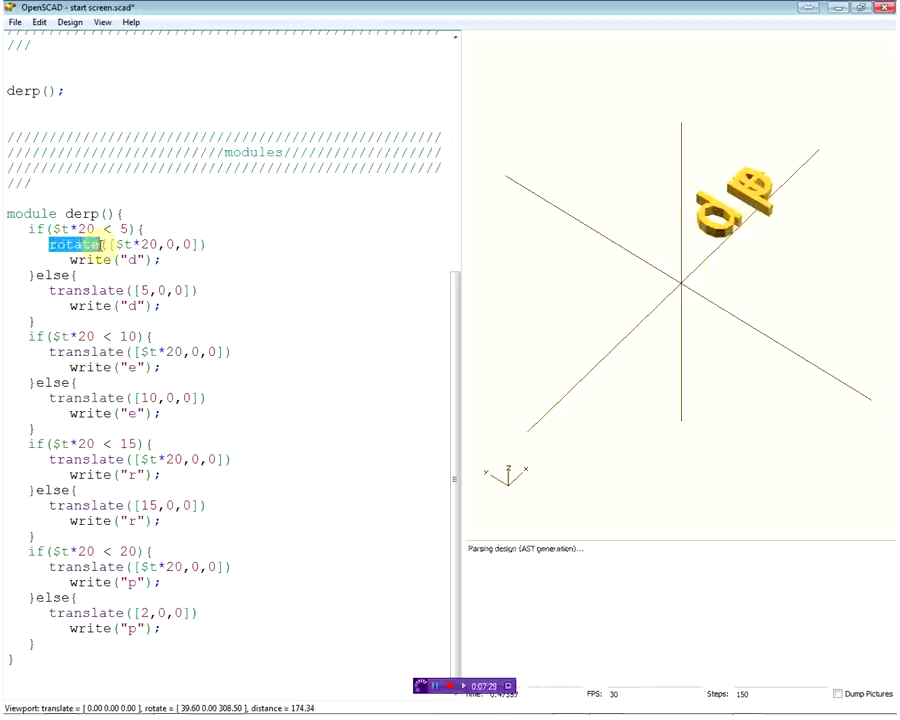
left_click(50, 290)
type("r")
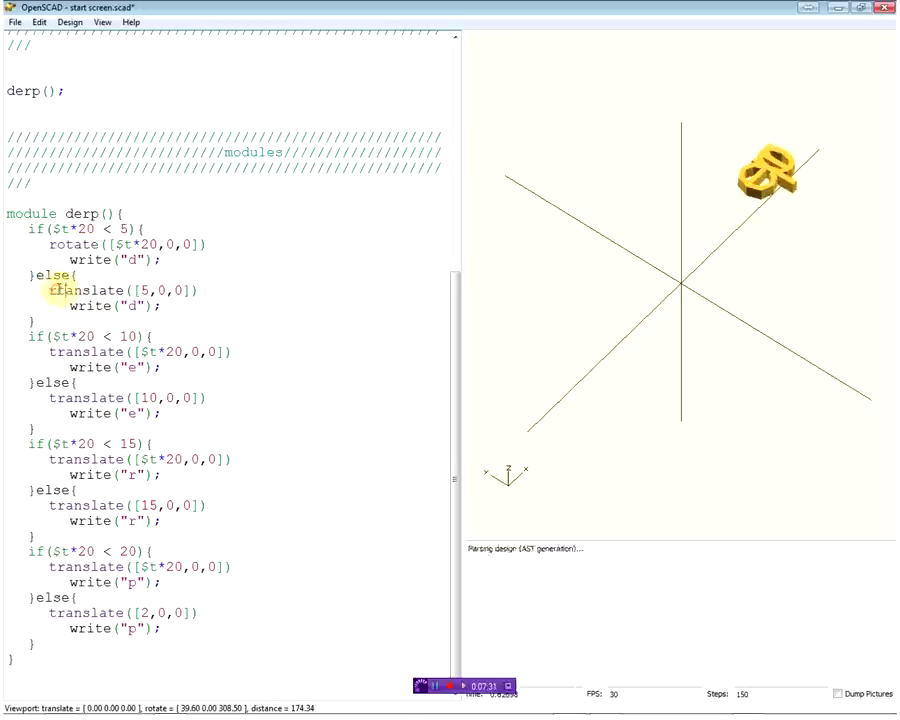
left_click_drag(46, 290, 122, 292)
type("rotate")
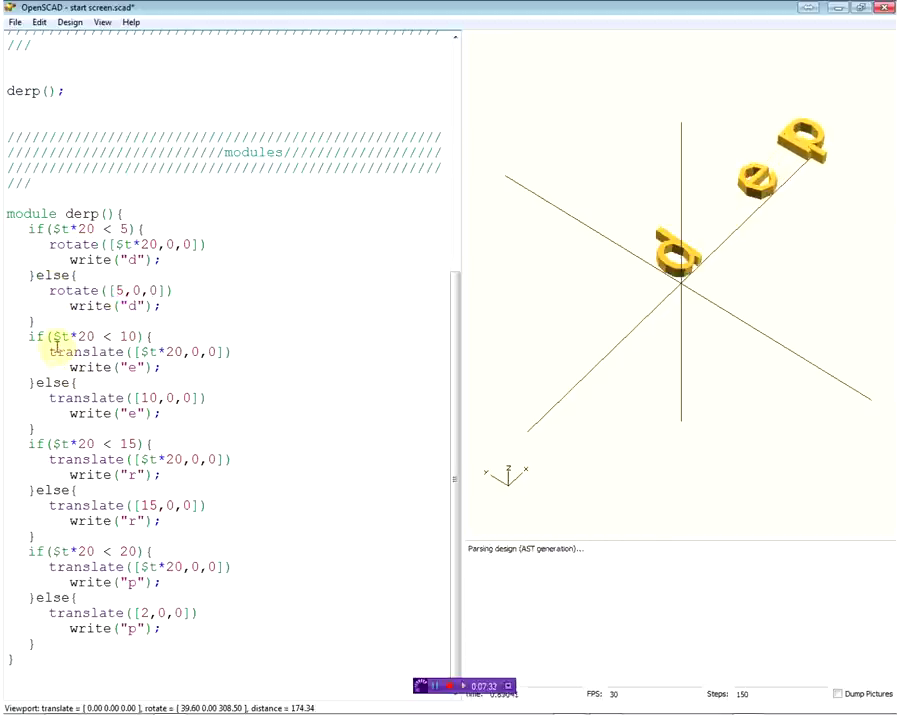
Step: Change translate to rotate on the e, r and p lines in both branches
left_click_drag(48, 351, 120, 351)
type("rotate")
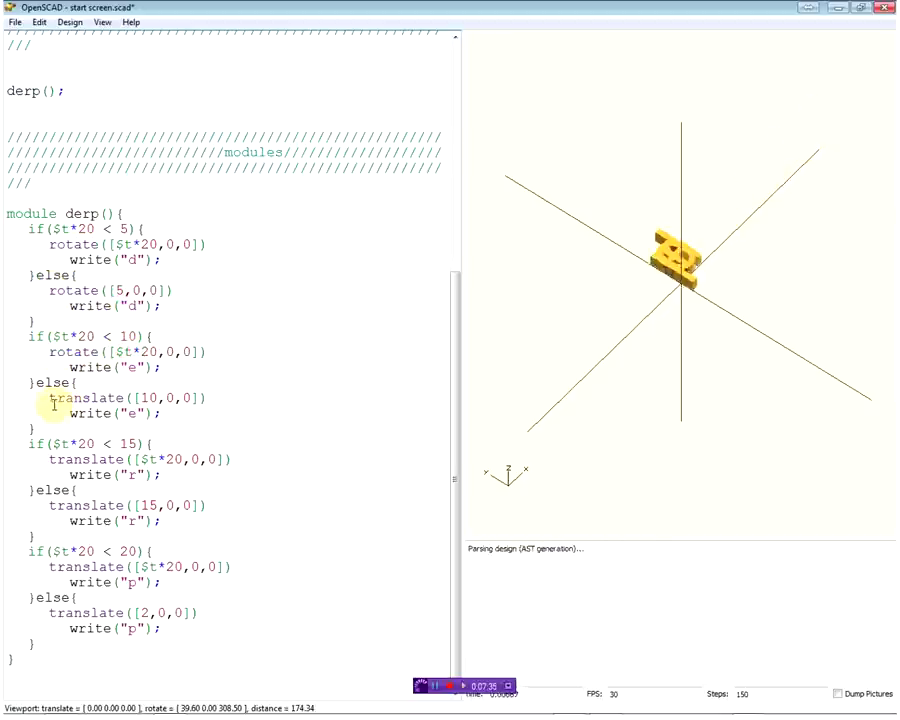
left_click_drag(48, 397, 122, 397)
type("rotate")
left_click_drag(48, 459, 124, 459)
type("rotate")
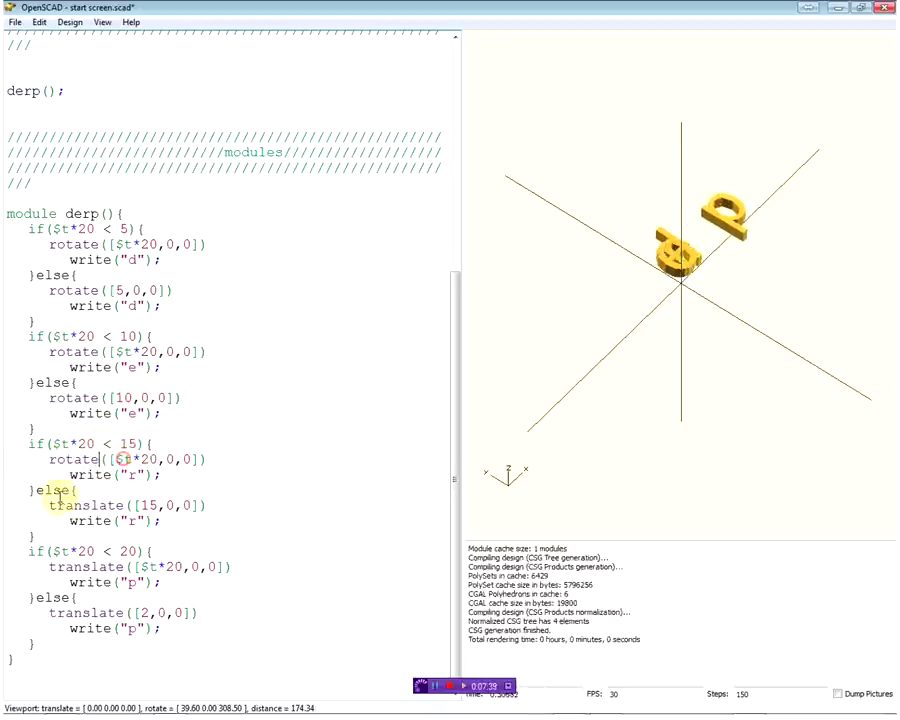
left_click_drag(48, 505, 120, 505)
type("rotate")
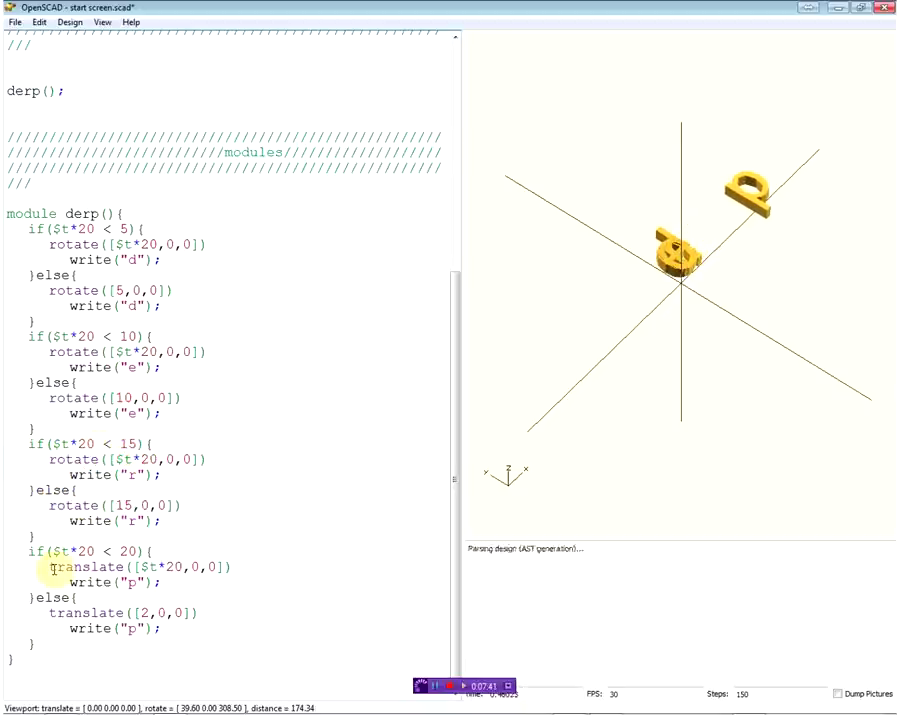
left_click_drag(49, 566, 125, 566)
double_click(56, 613)
type("rotate")
mouse_move(665, 354)
left_mouse_down()
mouse_move(703, 326)
mouse_move(693, 311)
mouse_move(699, 282)
mouse_move(649, 282)
mouse_move(671, 318)
left_mouse_up()
scroll(680, 300, "up", 3)
scroll(667, 292, "up", 2)
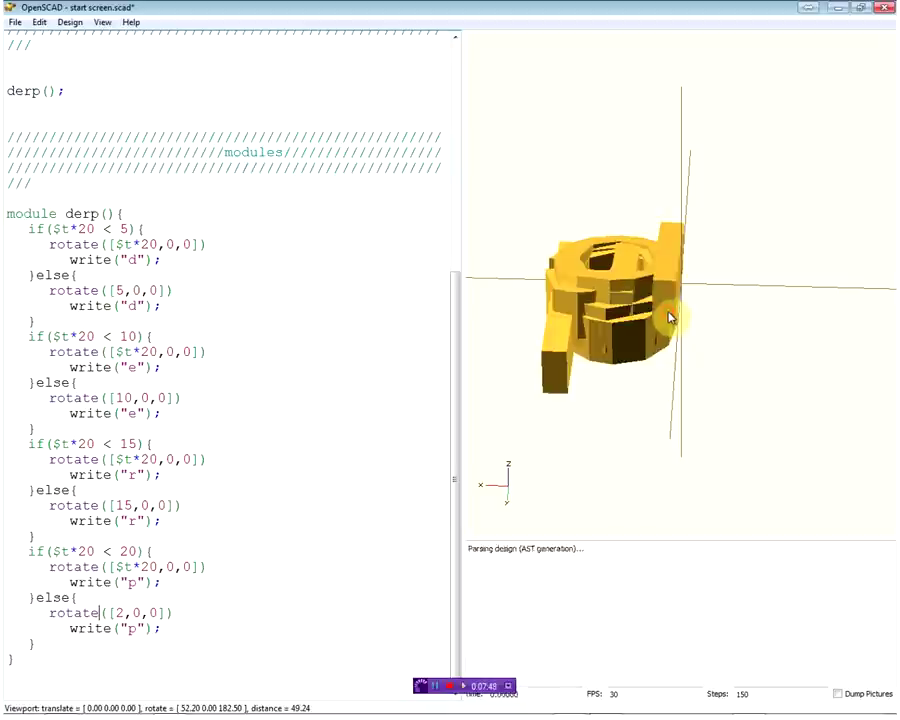
mouse_move(632, 374)
left_mouse_down()
mouse_move(602, 350)
mouse_move(622, 376)
mouse_move(624, 354)
left_mouse_up()
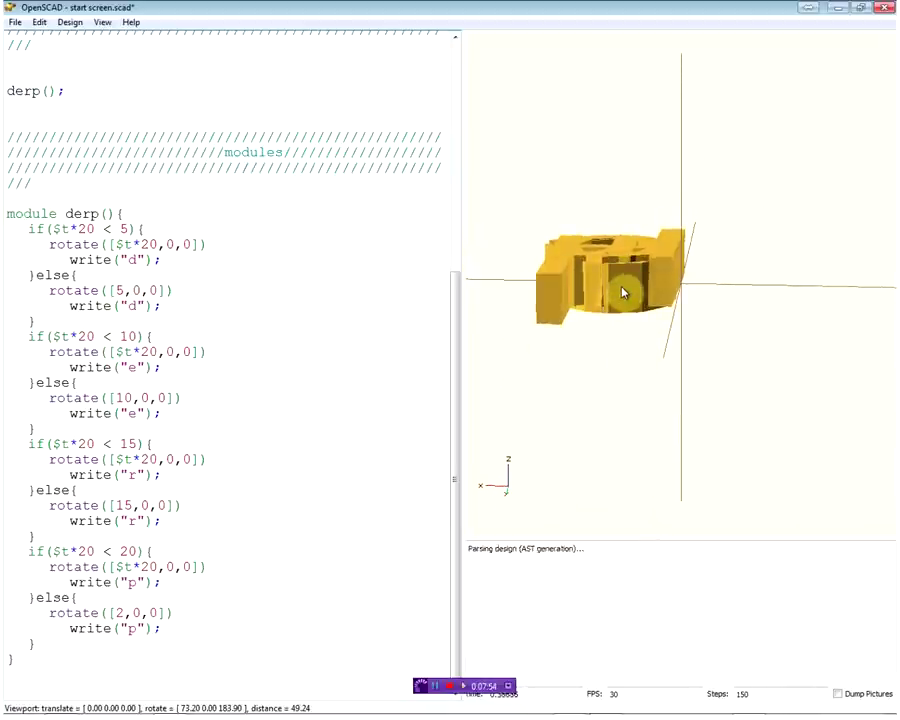
left_click_drag(618, 292, 617, 315)
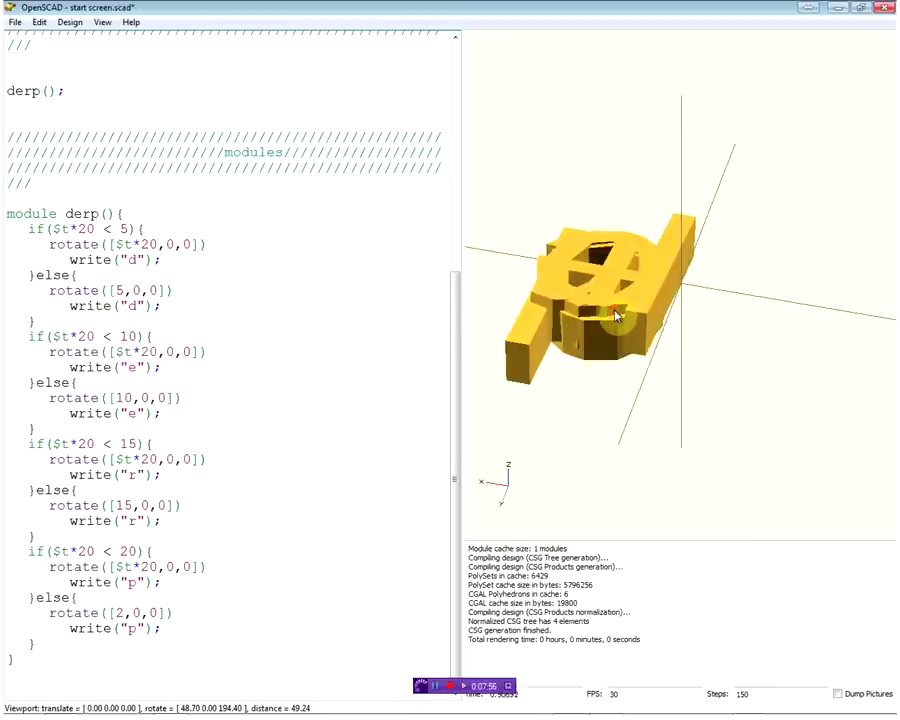
mouse_move(694, 359)
left_mouse_down()
mouse_move(559, 412)
mouse_move(628, 360)
mouse_move(668, 376)
mouse_move(659, 376)
left_mouse_up()
scroll(630, 360, "down", 5)
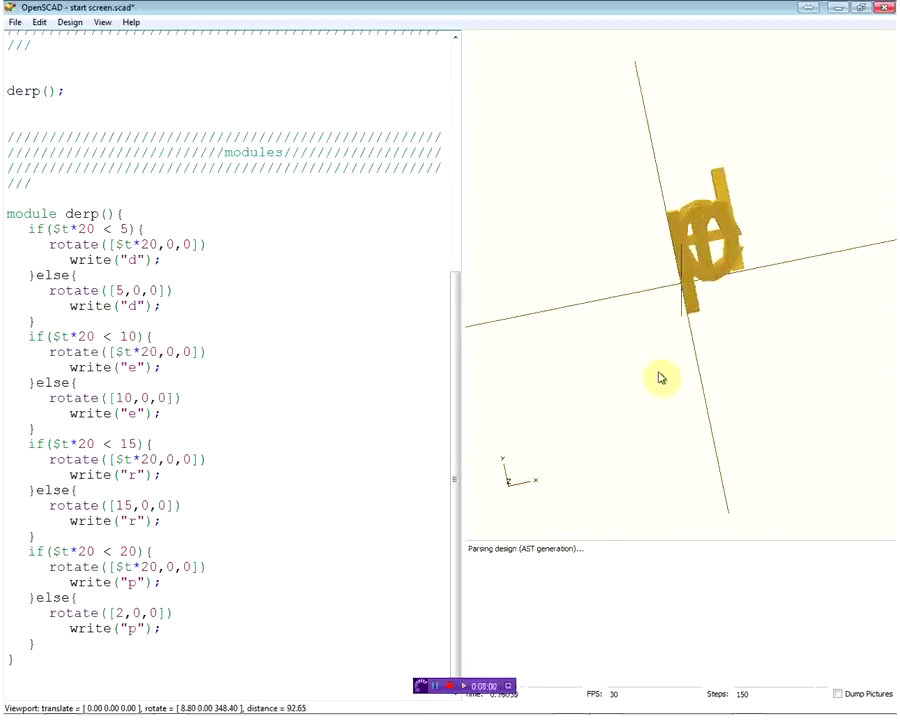
scroll(660, 375, "down", 1)
mouse_move(657, 368)
left_mouse_down()
mouse_move(617, 300)
mouse_move(551, 295)
mouse_move(623, 317)
mouse_move(639, 341)
left_mouse_up()
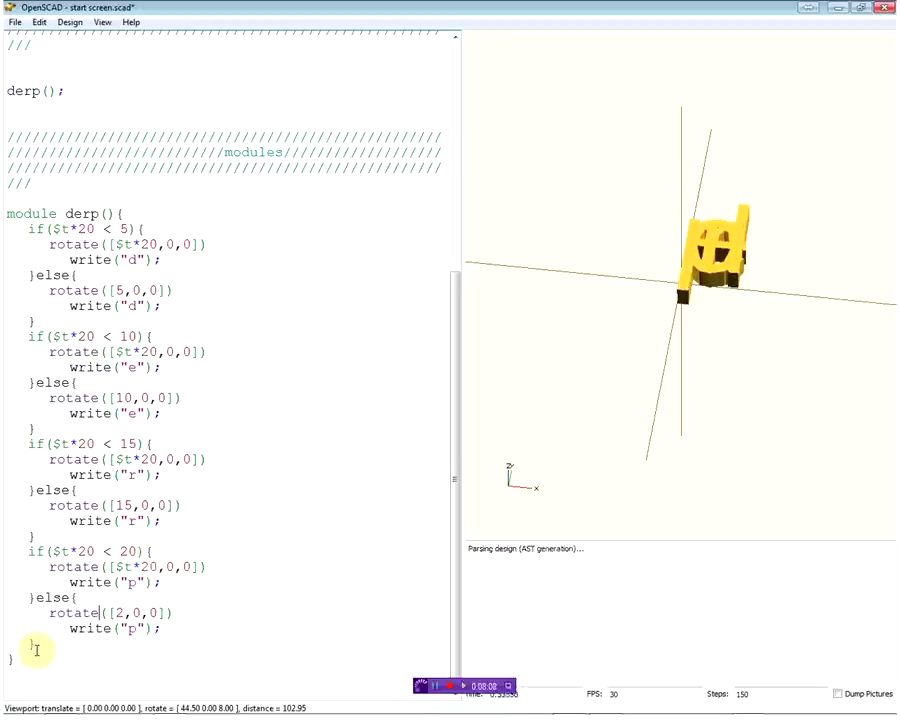
type("translatetranslatetranslatetr")
type("anslate")
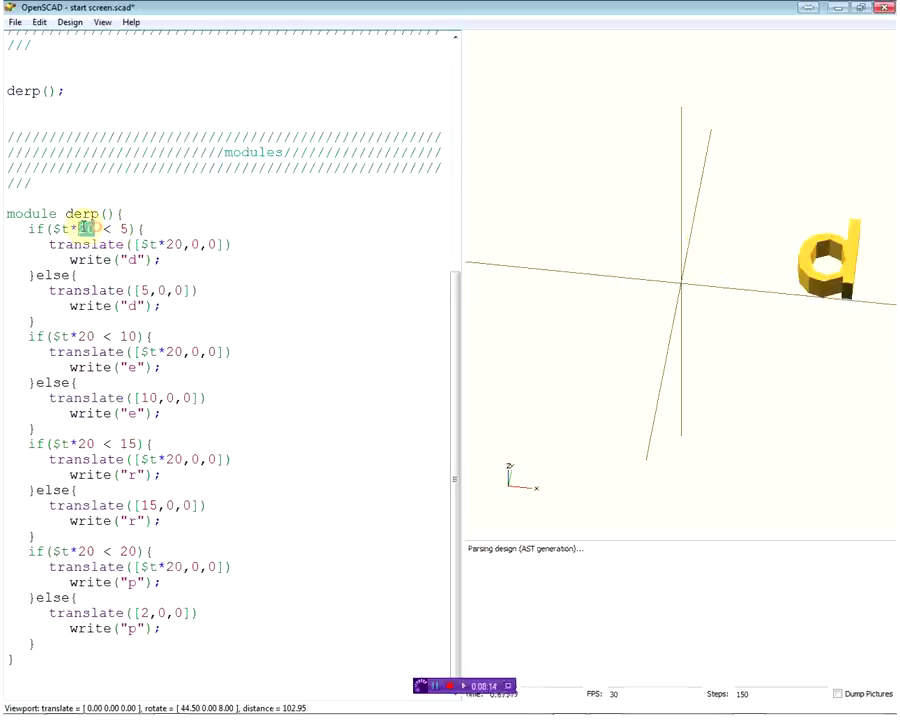
type("4")
Step: Set d's threshold and resting offset to 1, and make e's condition $t*4 < 2
double_click(121, 228)
type("1")
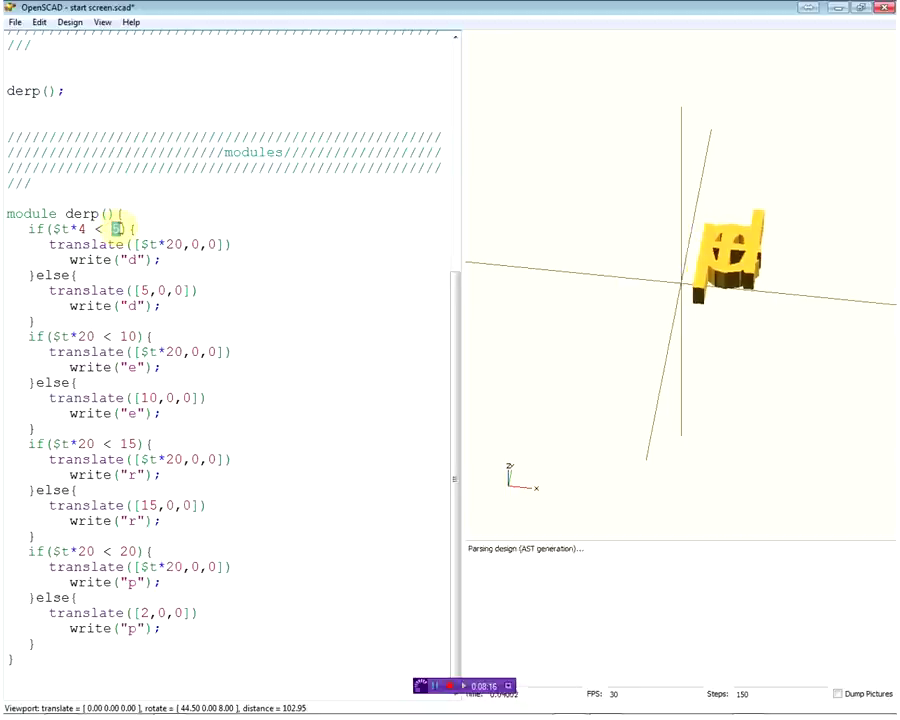
double_click(143, 290)
type("1")
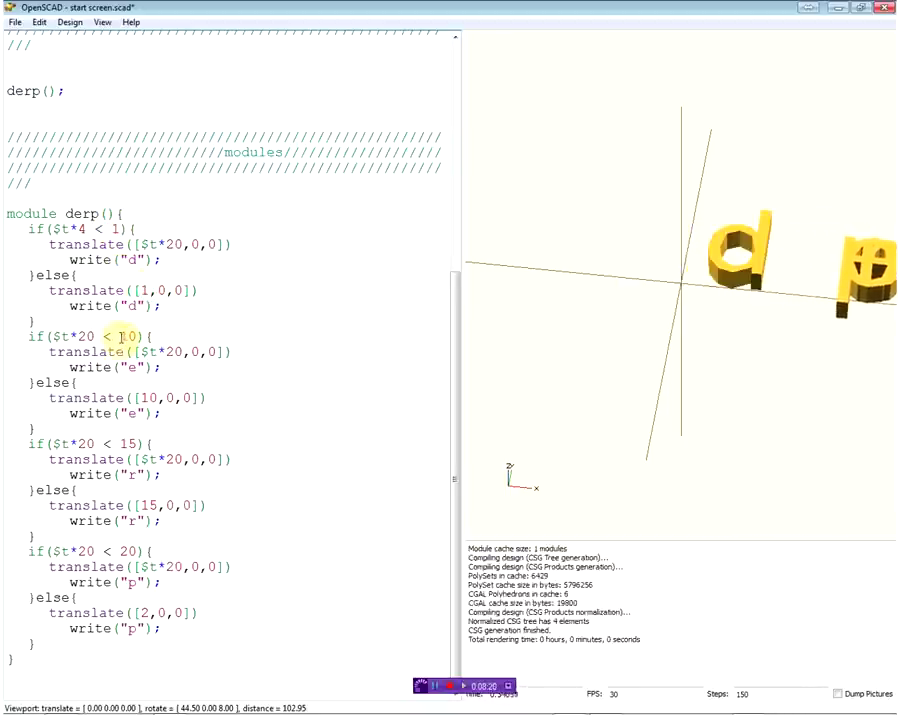
double_click(129, 336)
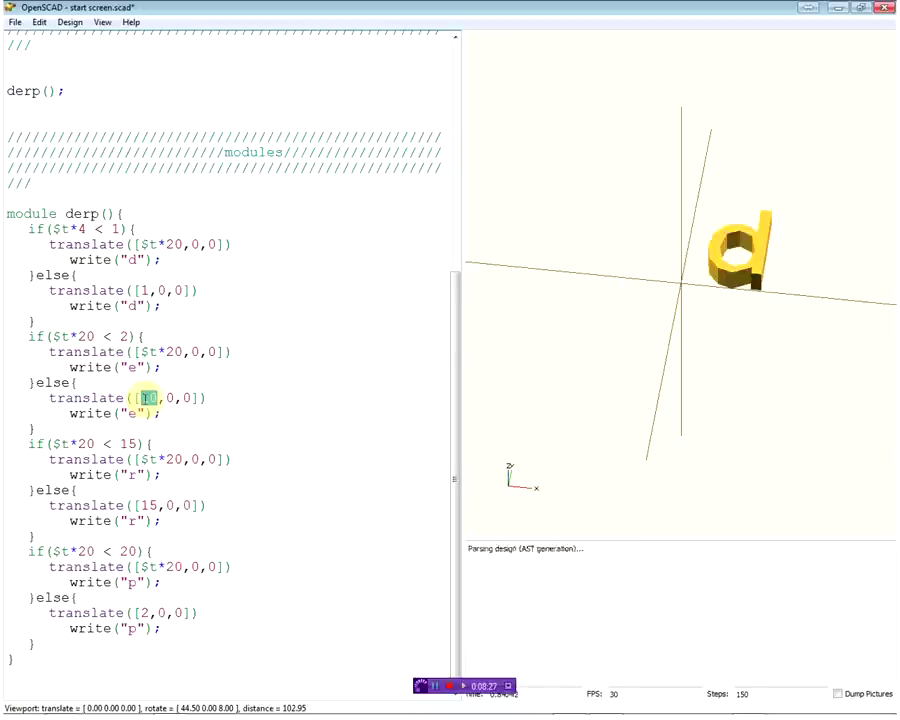
type("2")
double_click(78, 336)
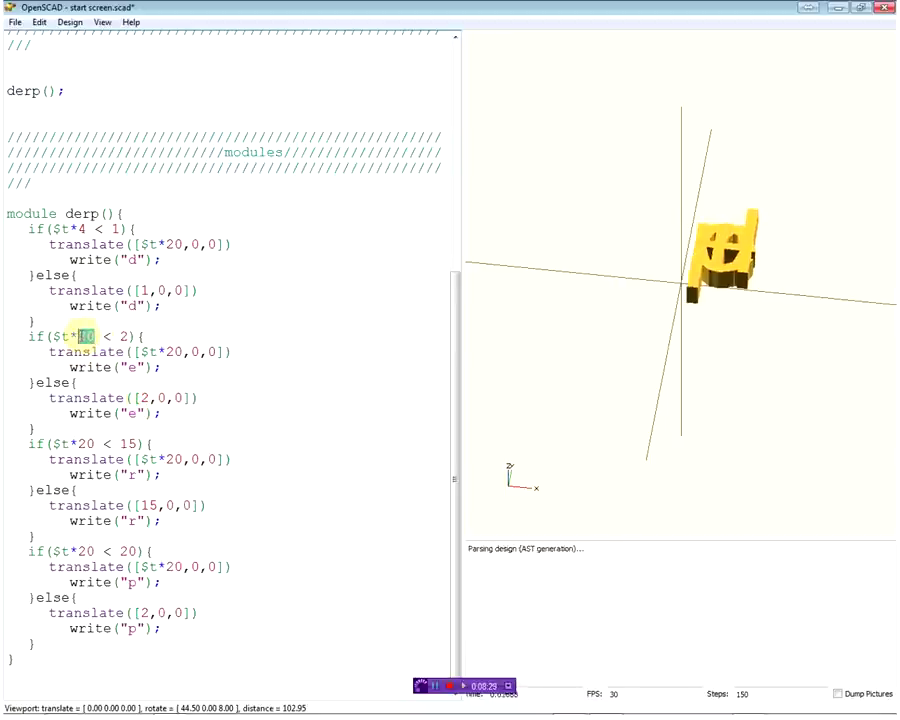
type("4")
Step: Rescale the r and p conditions to $t*4 with threshold 3, and update their resting offsets
double_click(80, 443)
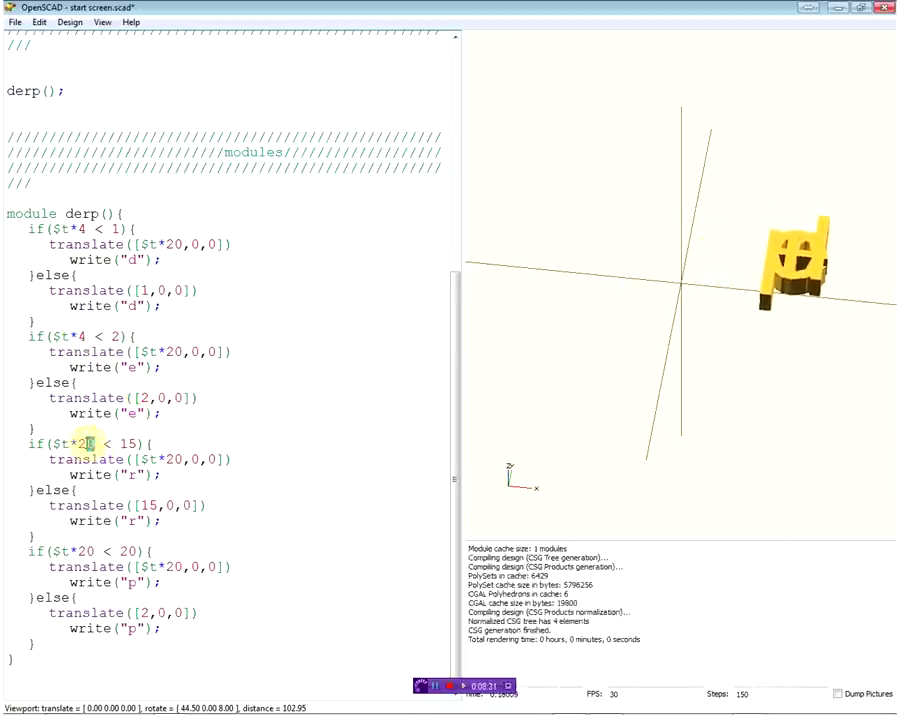
type("4")
double_click(120, 443)
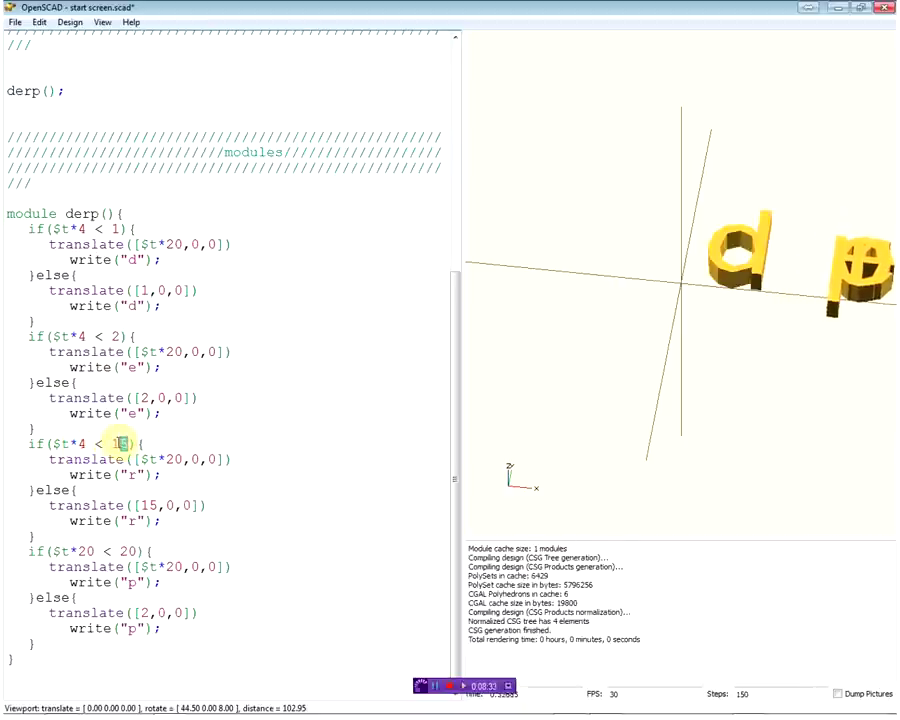
type("3")
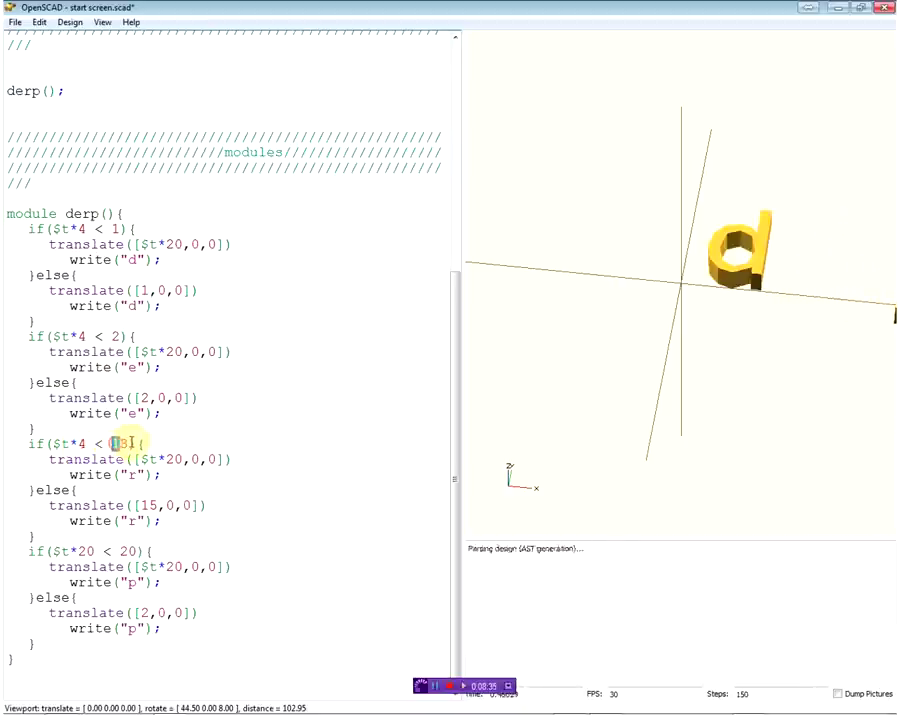
double_click(150, 504)
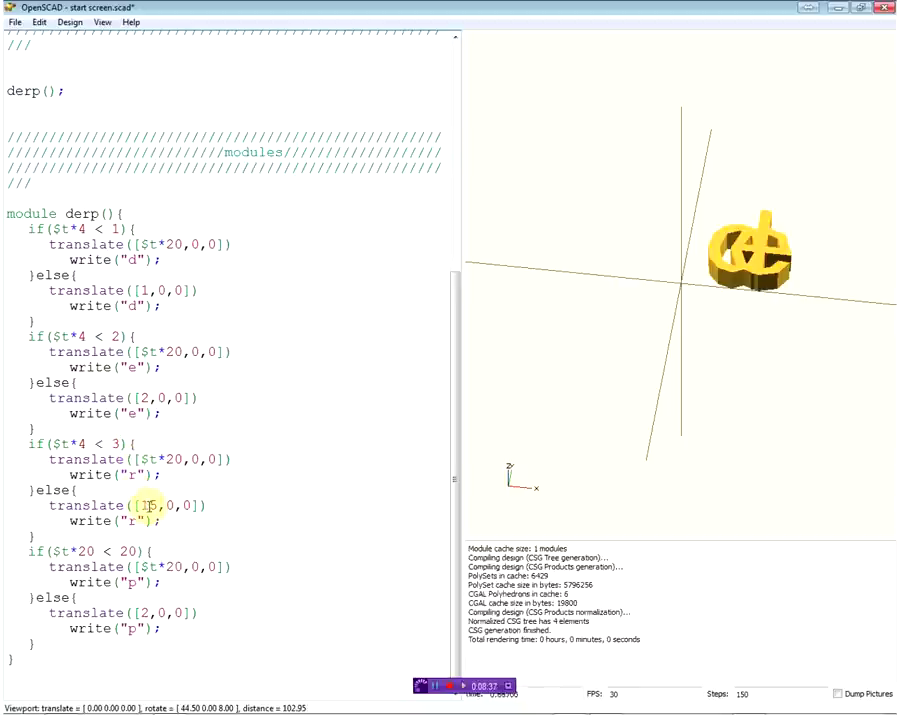
type("3")
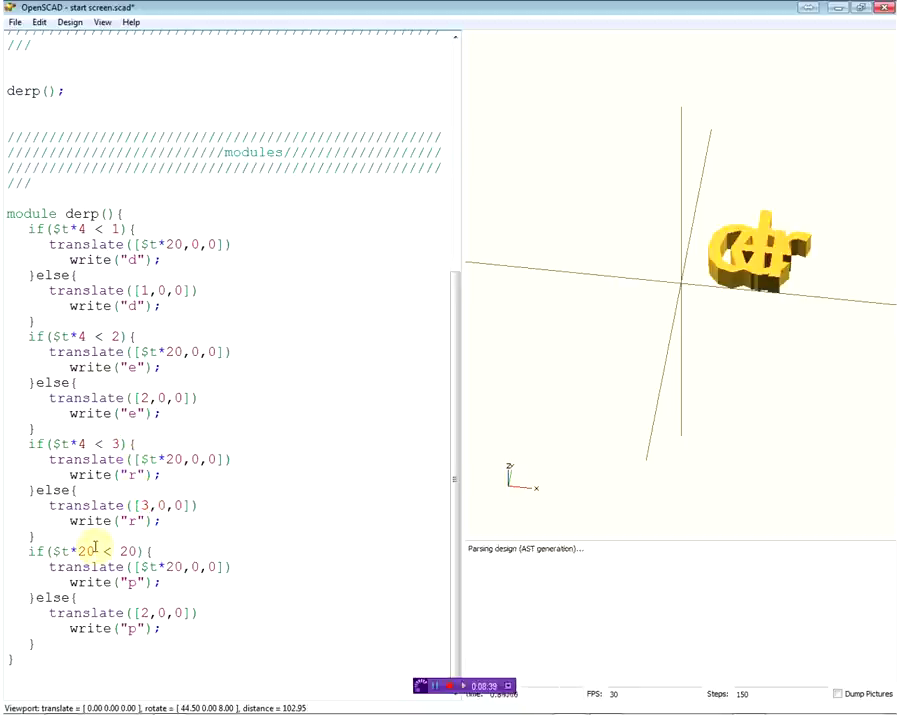
type("4")
double_click(122, 551)
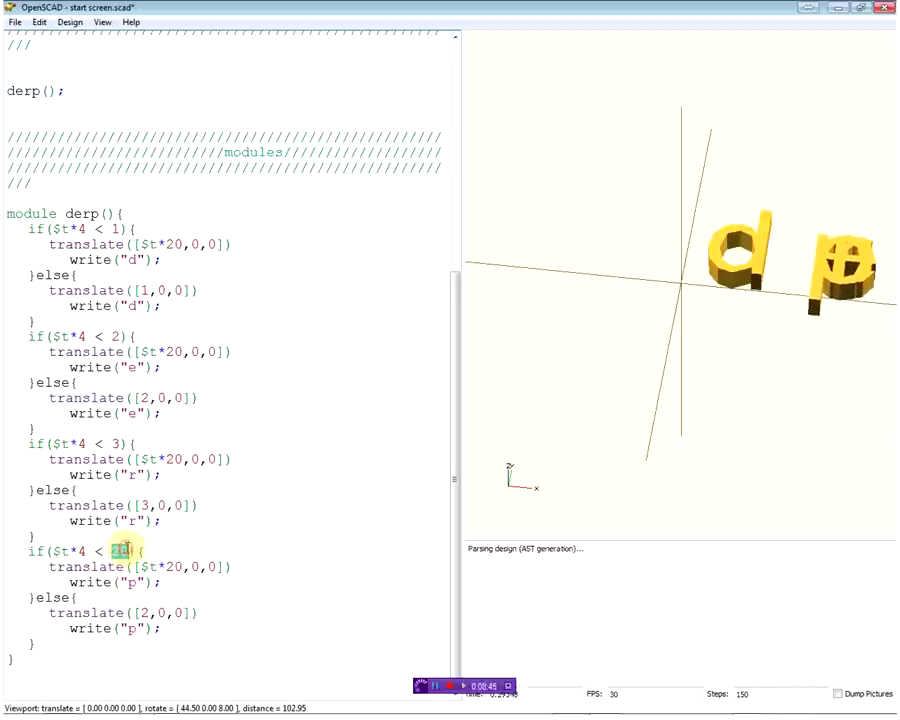
type("4")
double_click(145, 613)
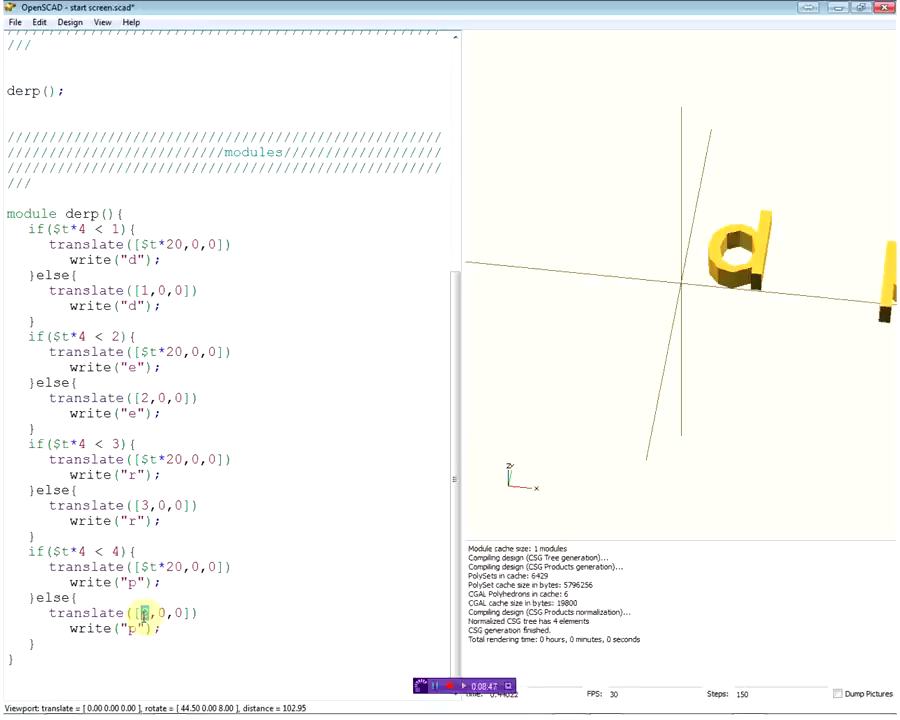
type("4")
Step: Change the movement speed factor from 20 to 4 in every letter's translate
double_click(178, 567)
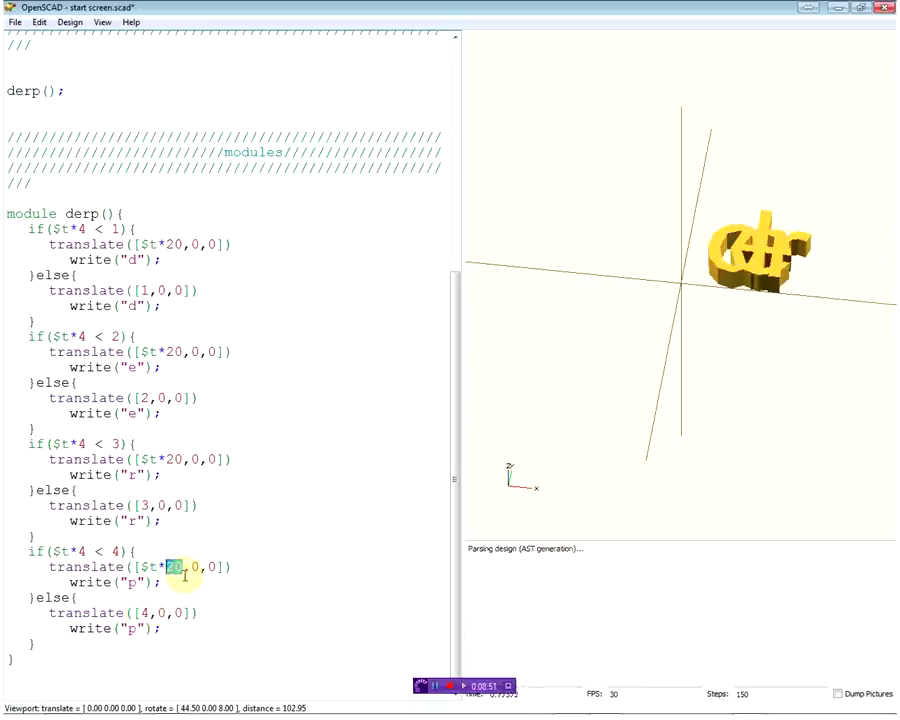
type("4")
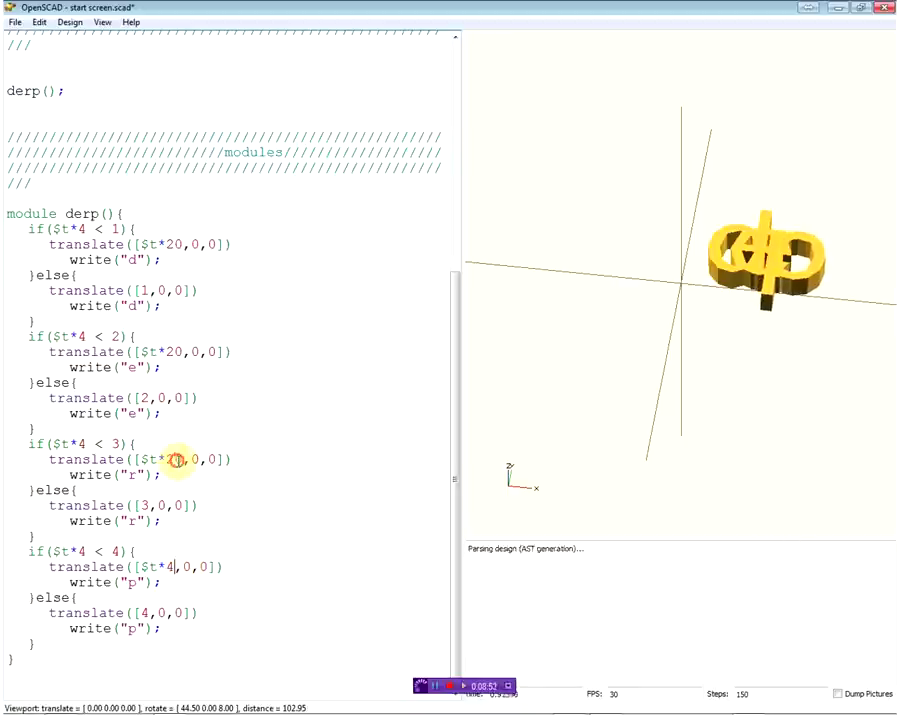
double_click(176, 460)
type("4")
double_click(178, 351)
type("4")
double_click(176, 244)
type("4")
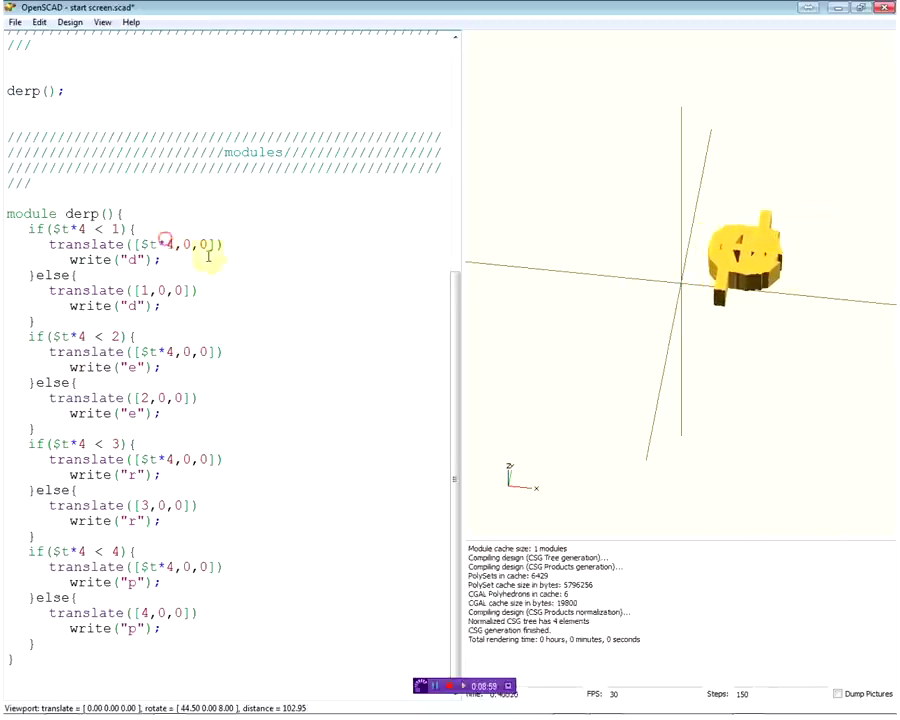
left_click_drag(649, 338, 646, 334)
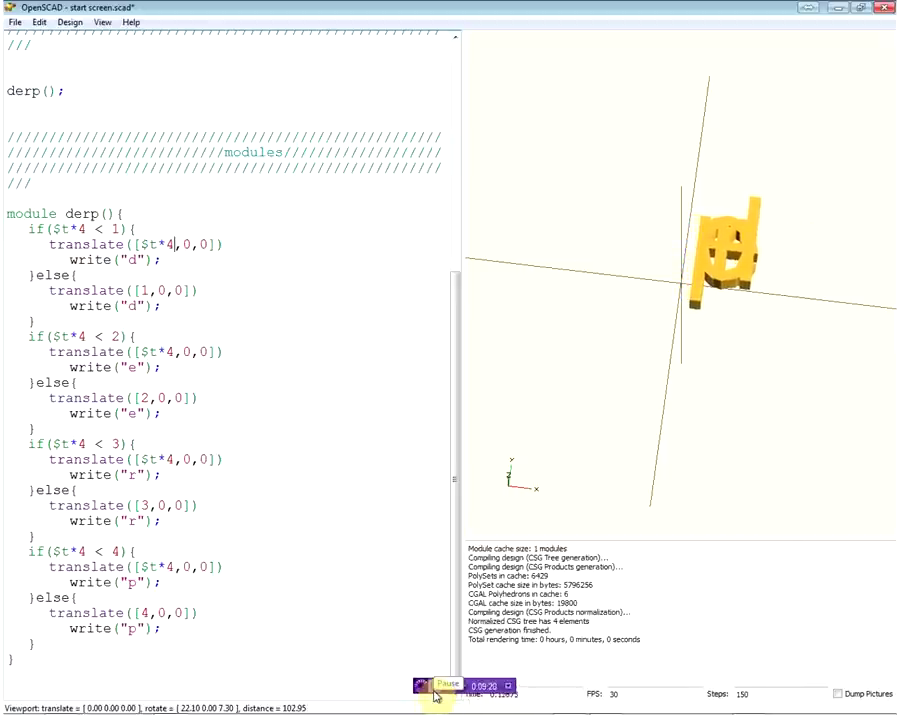
Step: Bring the script editor back into focus while the derp letter animation keeps playing
left_click(435, 697)
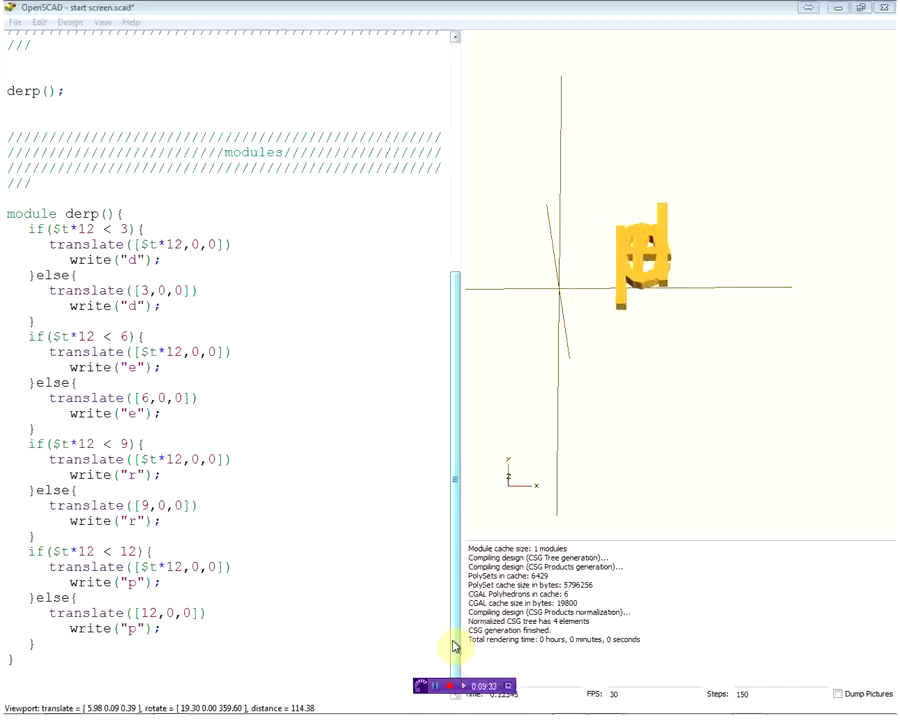
Step: Delete the stray comment-slash lines from the script
left_click(48, 190)
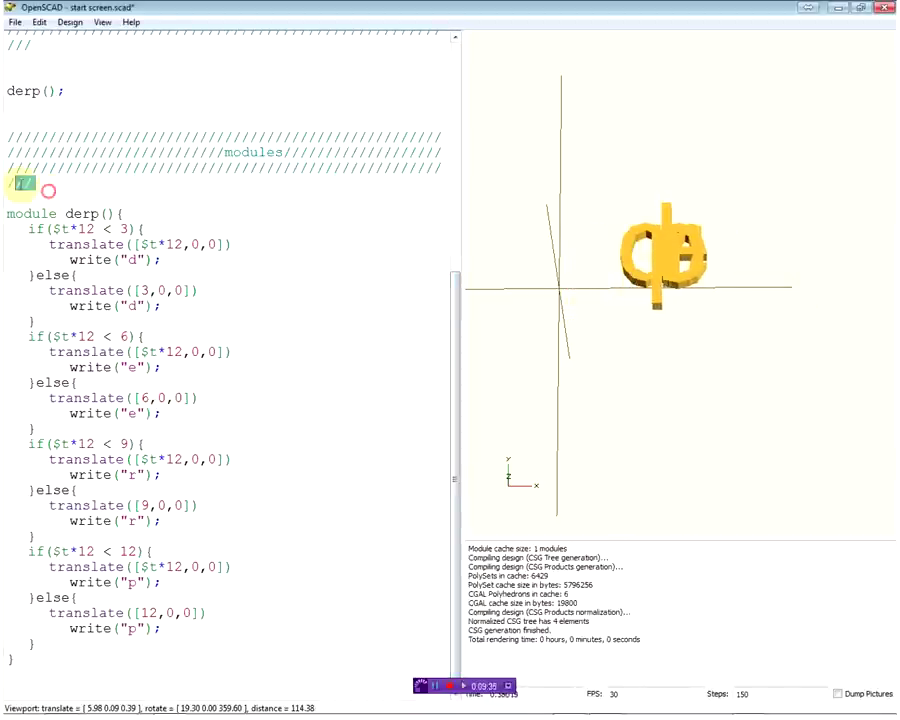
scroll(30, 150, "up", 3)
left_click_drag(36, 200, 8, 208)
key("BackSpace")
left_click_drag(40, 94, 8, 93)
key("BackSpace")
scroll(104, 150, "up", 3)
scroll(118, 145, "up", 1)
scroll(118, 145, "up", 2)
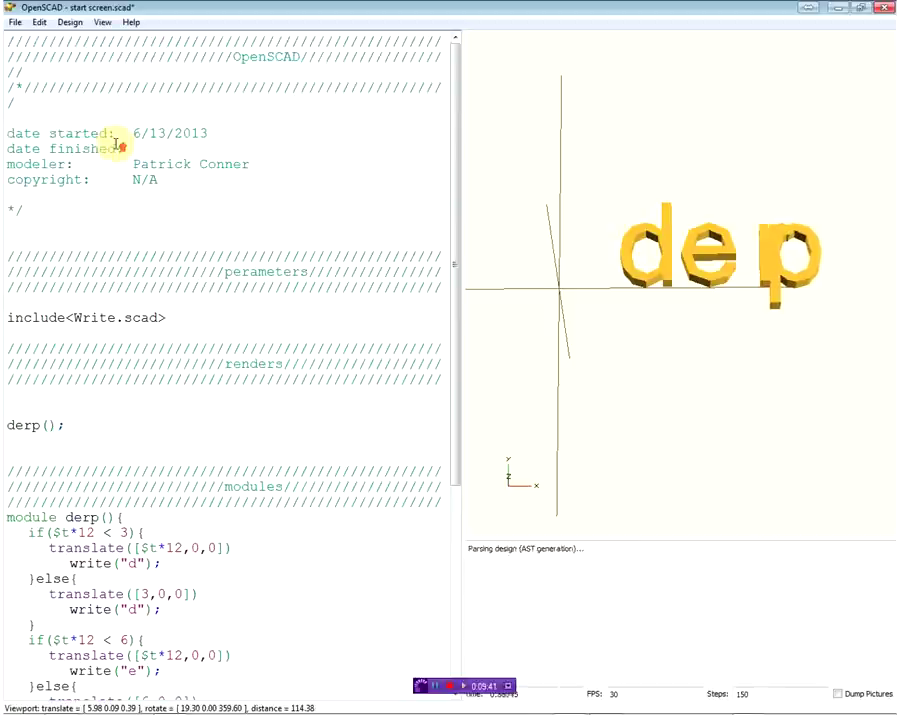
left_click_drag(8, 72, 25, 73)
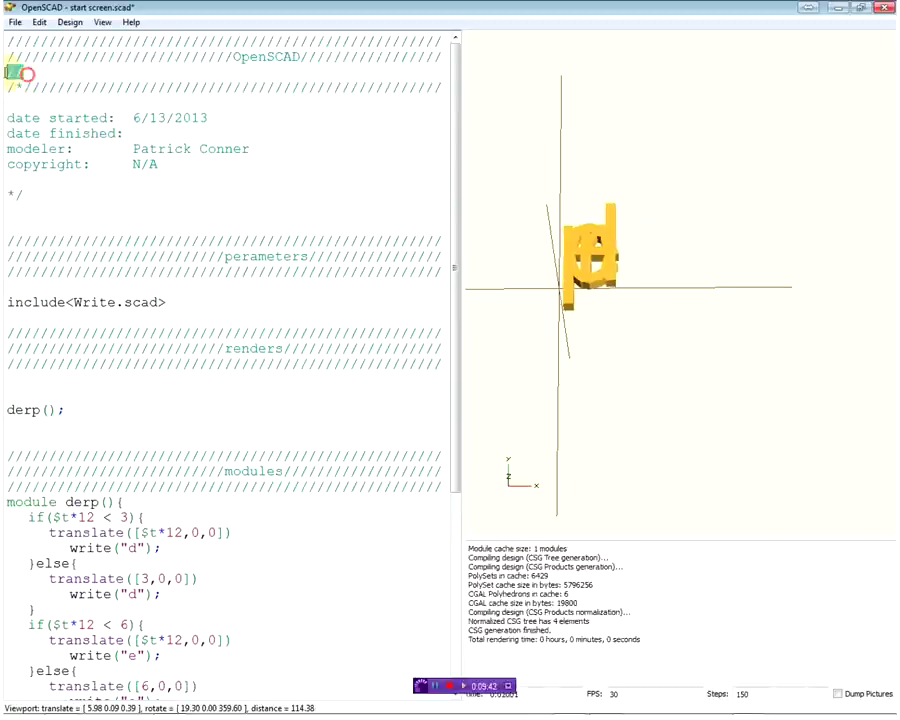
key("BackSpace")
key("BackSpace")
Step: Add an extra(); call on a new line beneath derp();
left_click(76, 394)
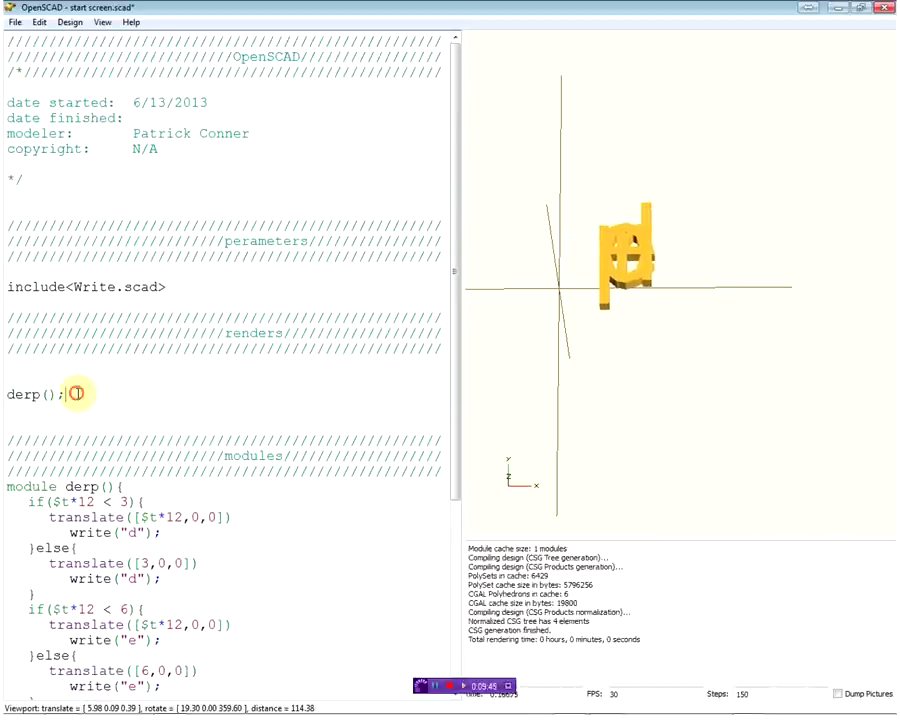
key("Return")
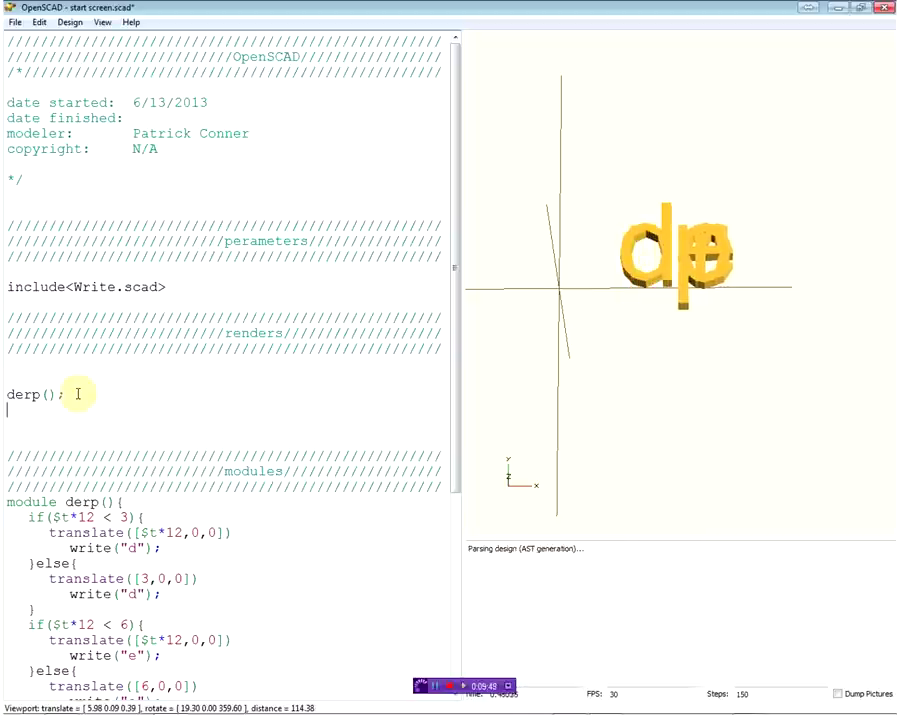
type("extra(")
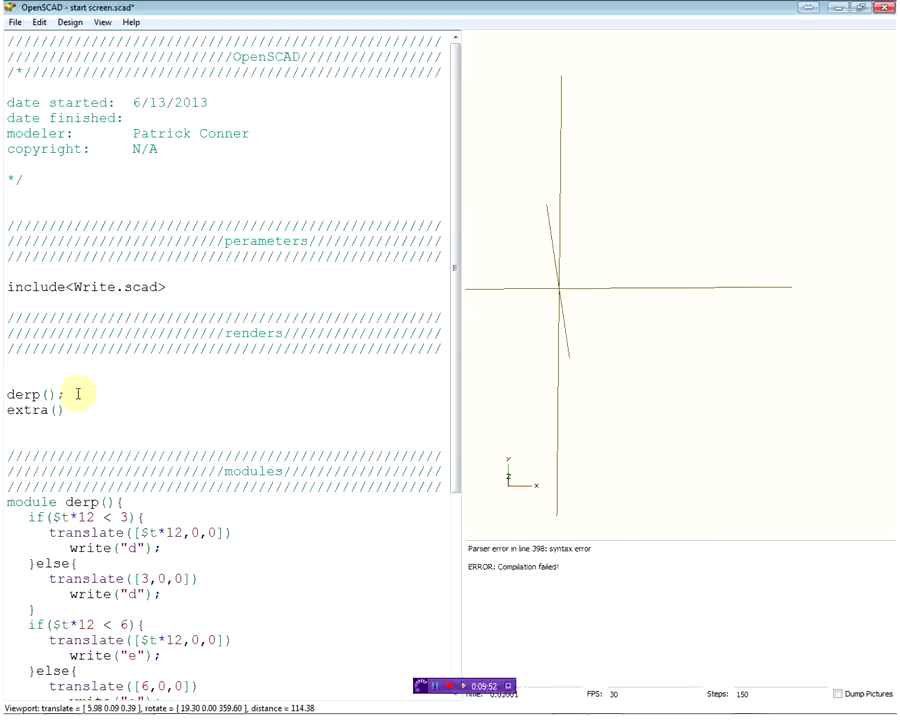
type(";")
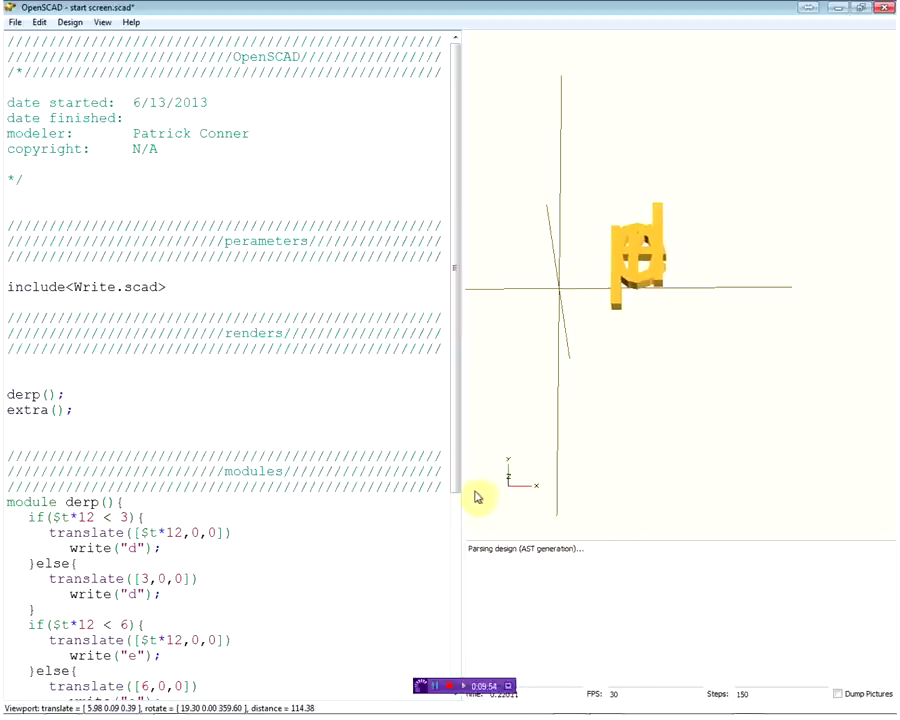
left_click(433, 485)
Step: Write an extra() block containing a polygon(points=...) call above the derp module
key("Return")
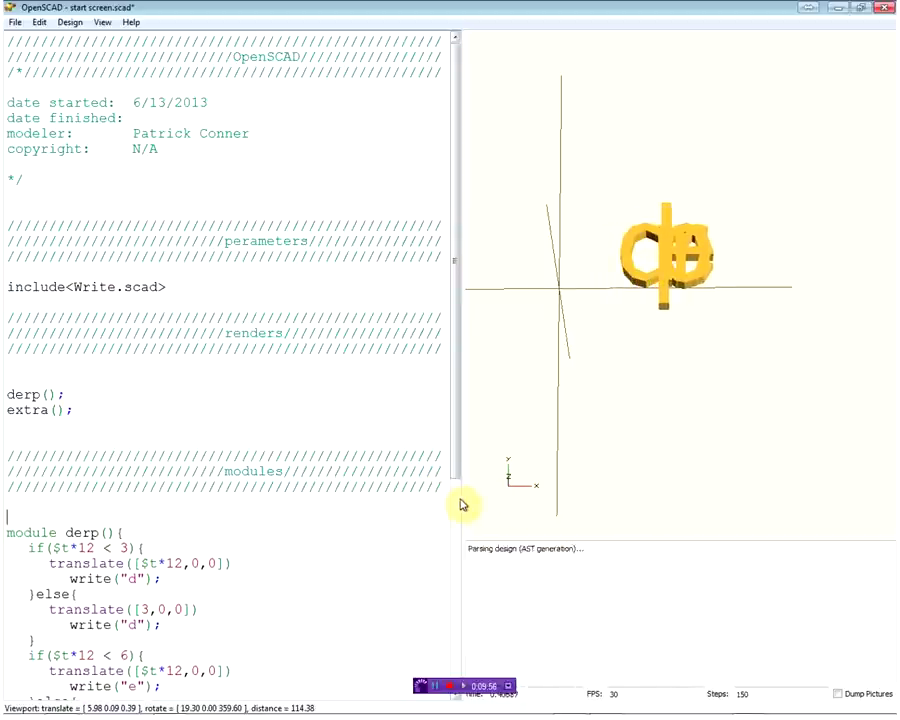
key("Return")
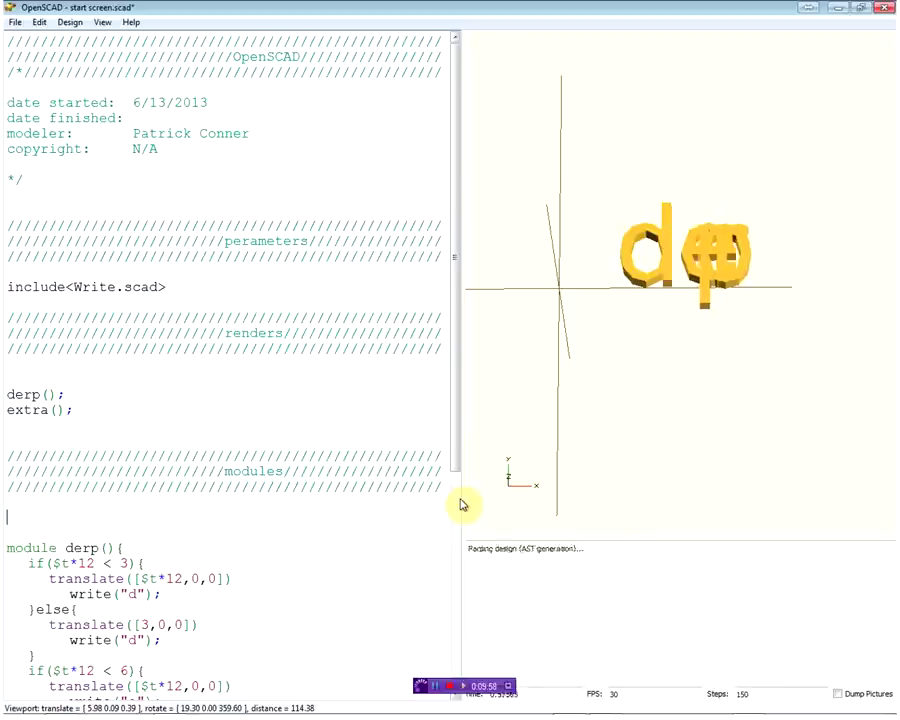
type("extra(")
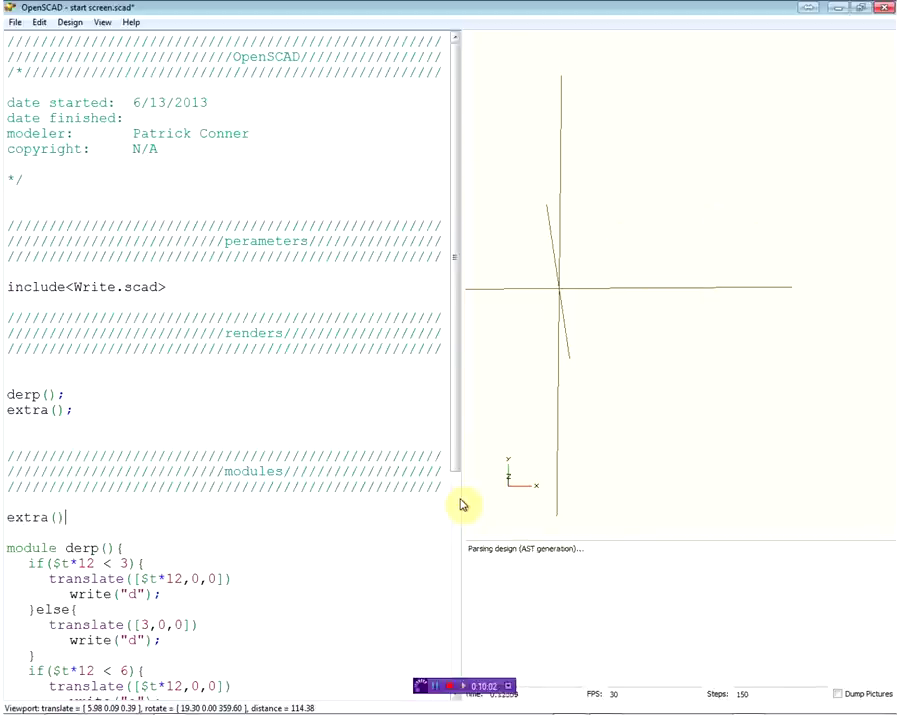
key("Return")
key("Return")
type("}")
key("Up")
key("Tab")
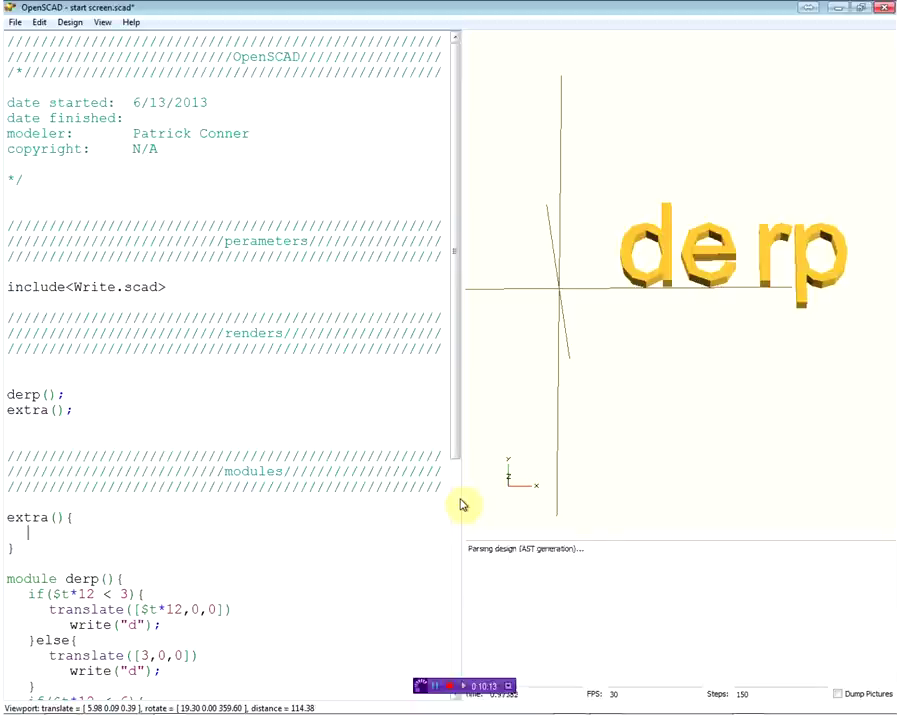
type("polygon(")
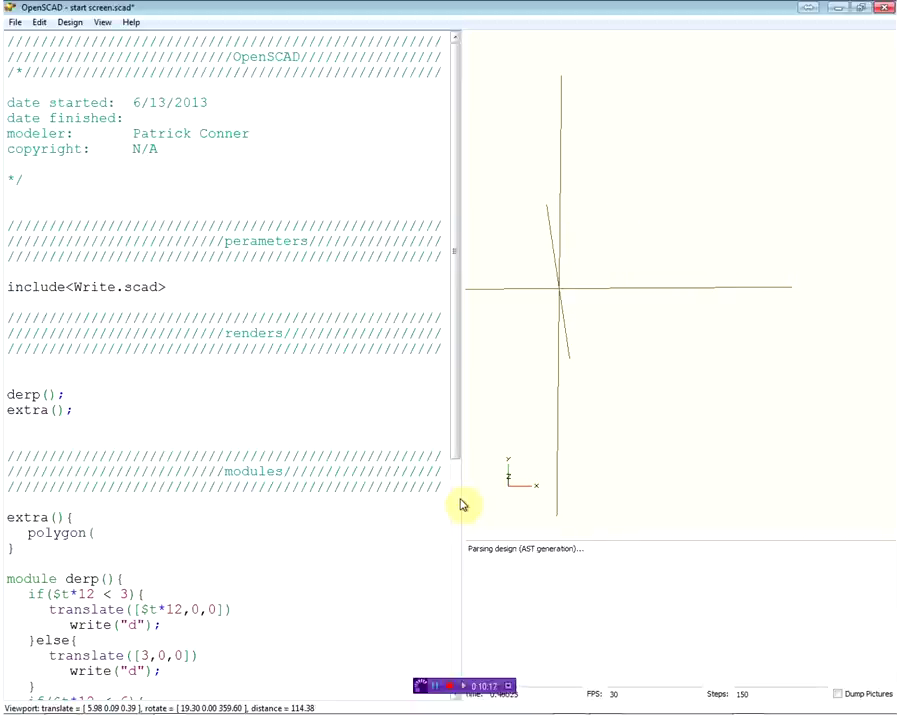
key("Return")
type("ppoi")
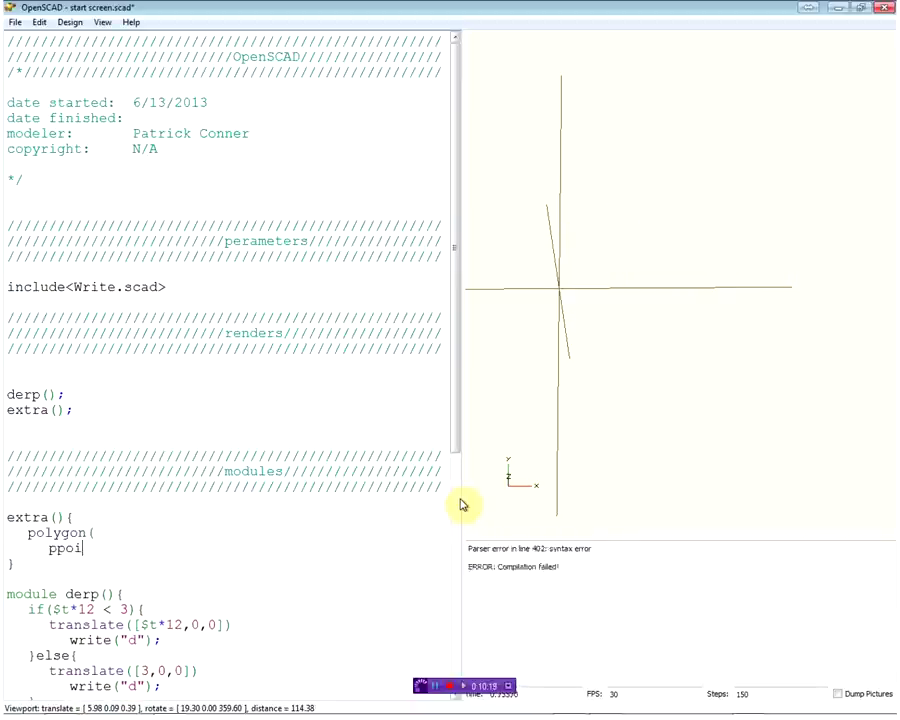
key("BackSpace")
key("BackSpace")
key("BackSpace")
type("oi")
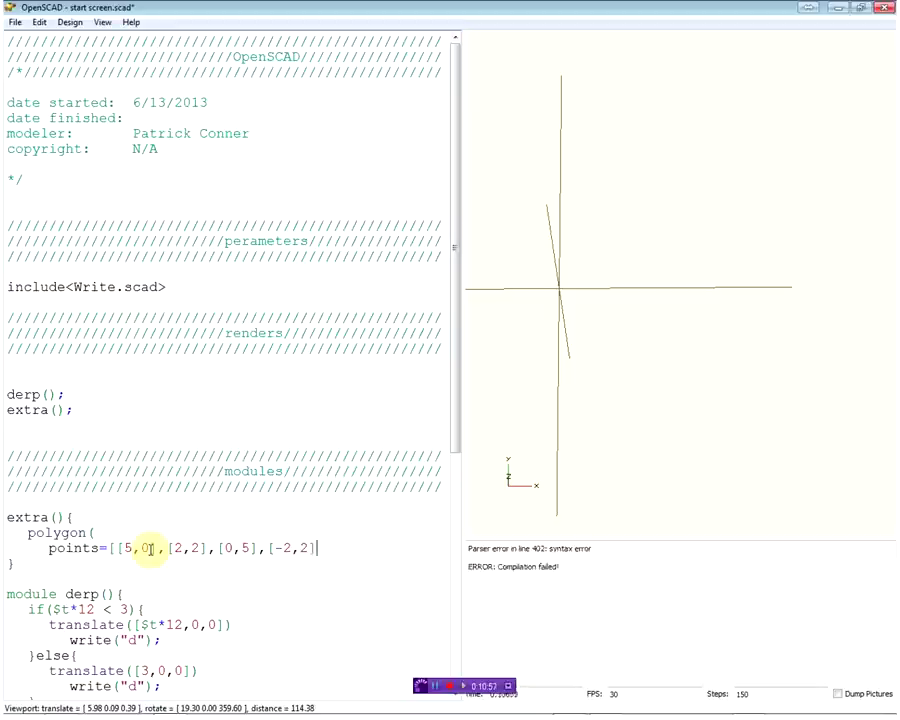
type("]")
key("Return")
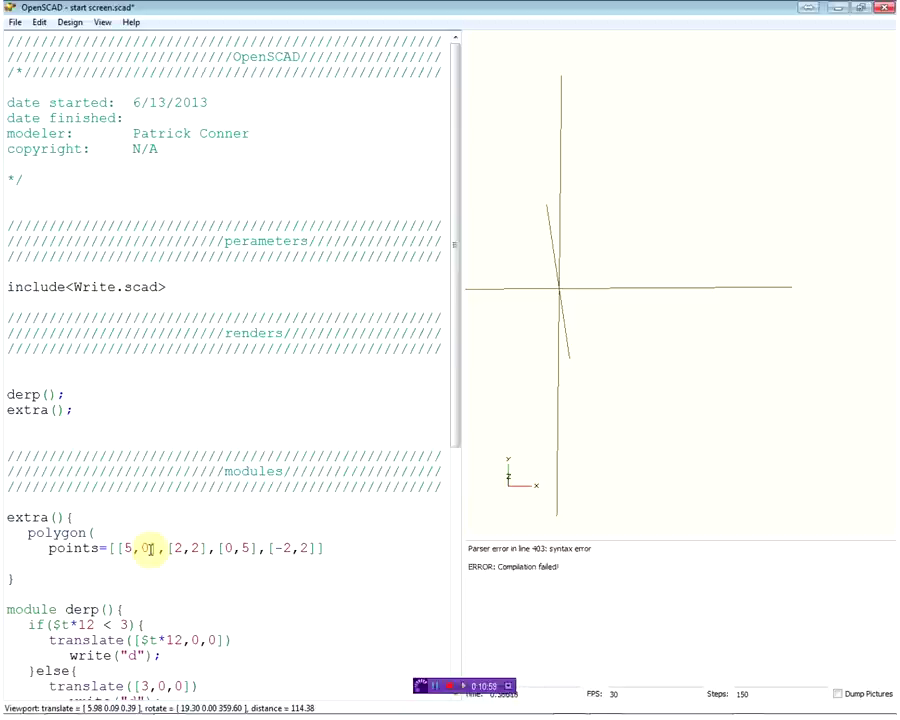
type(";")
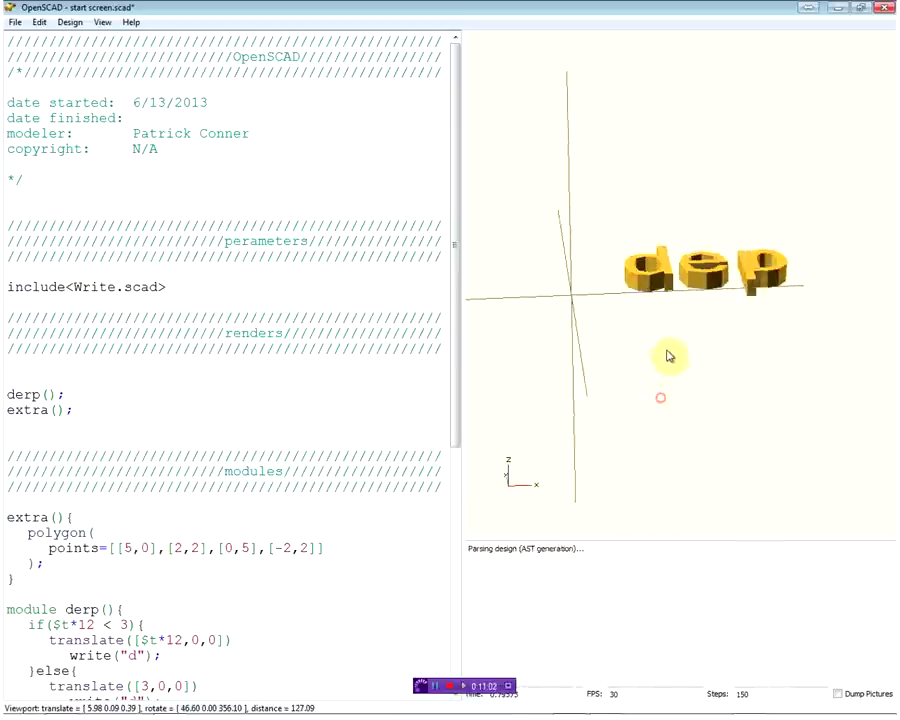
Step: Fix the module declaration and set the polygon points to [5,0], [2,2], [0,5]
left_click_drag(678, 406, 655, 375)
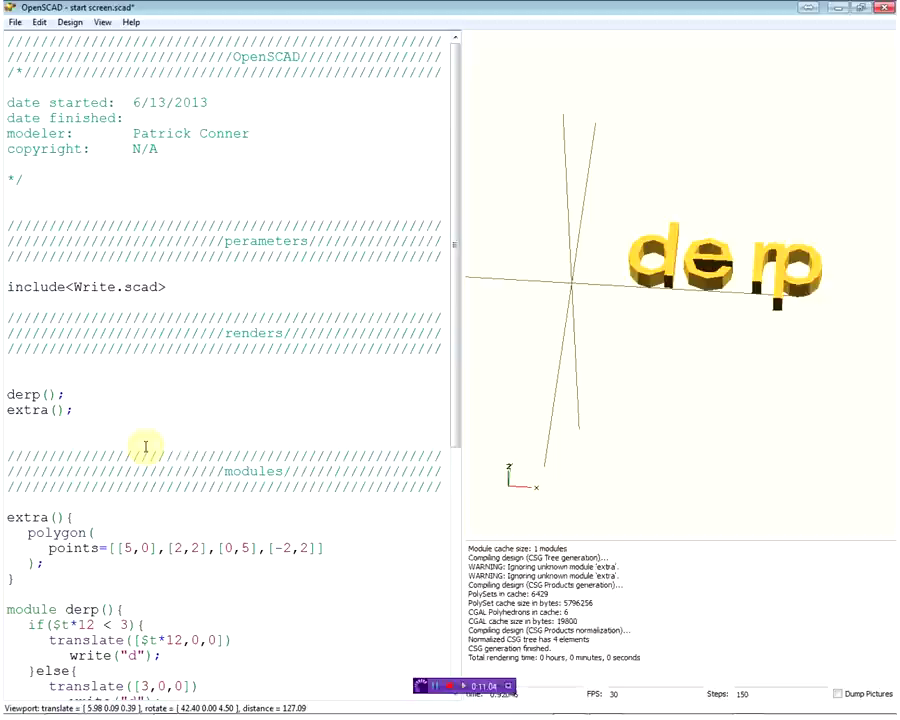
left_click_drag(317, 548, 258, 548)
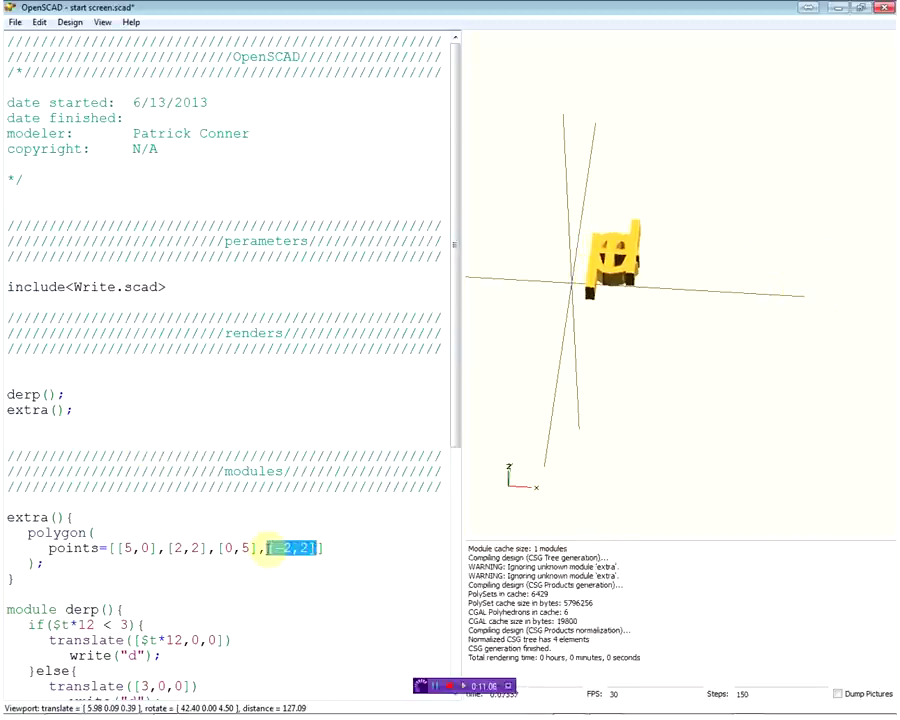
key("BackSpace")
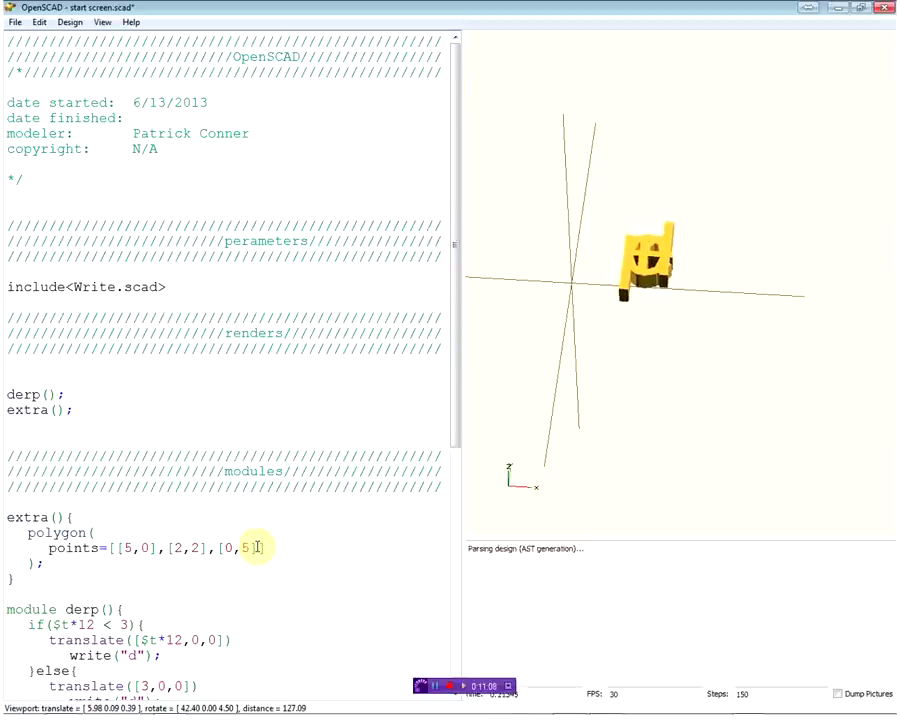
mouse_move(544, 420)
left_mouse_down()
mouse_move(620, 376)
mouse_move(572, 360)
mouse_move(720, 390)
mouse_move(650, 374)
mouse_move(606, 392)
left_mouse_up()
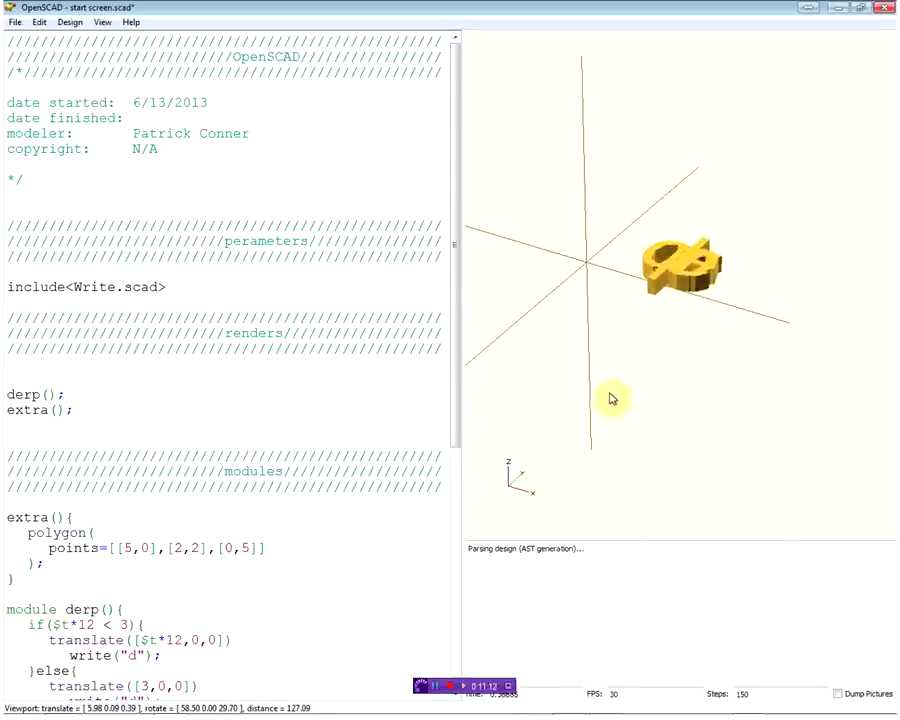
left_click(15, 517)
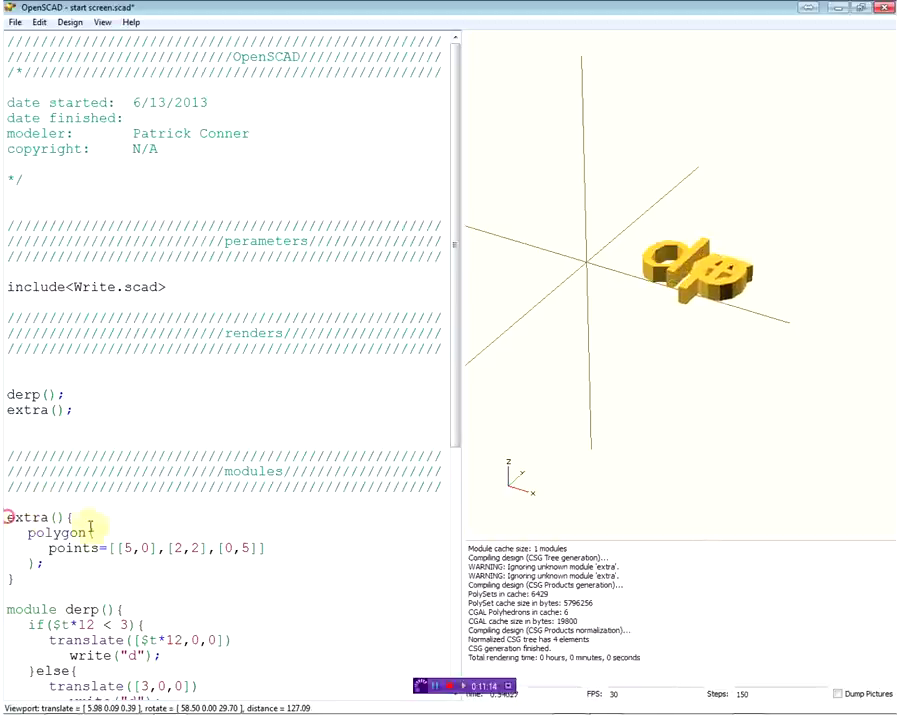
type("mo ")
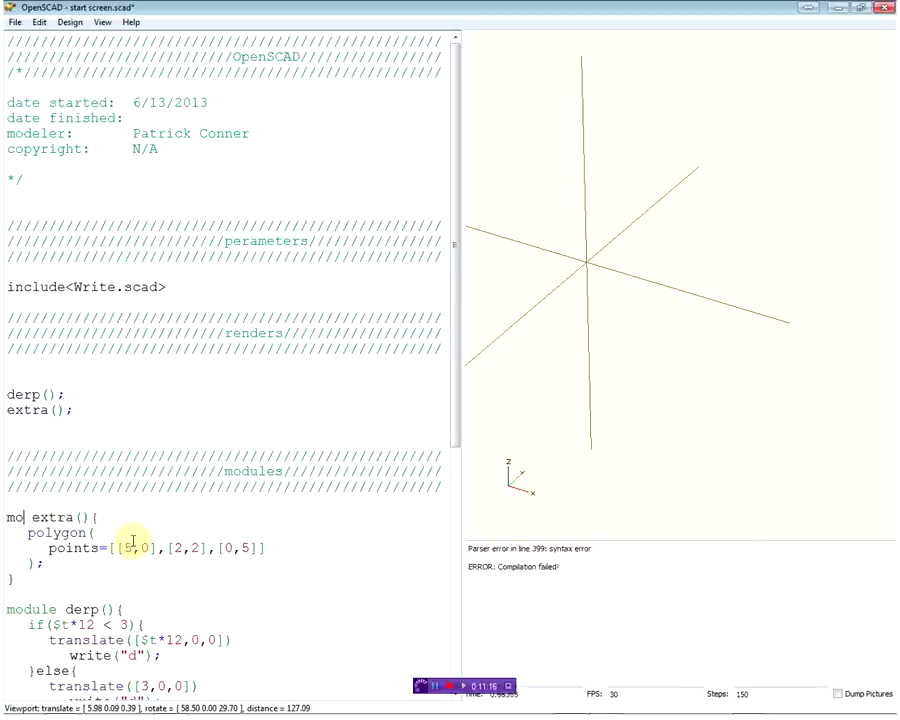
type("le")
mouse_move(506, 306)
left_mouse_down()
mouse_move(541, 308)
mouse_move(528, 310)
left_mouse_up()
left_click(262, 548)
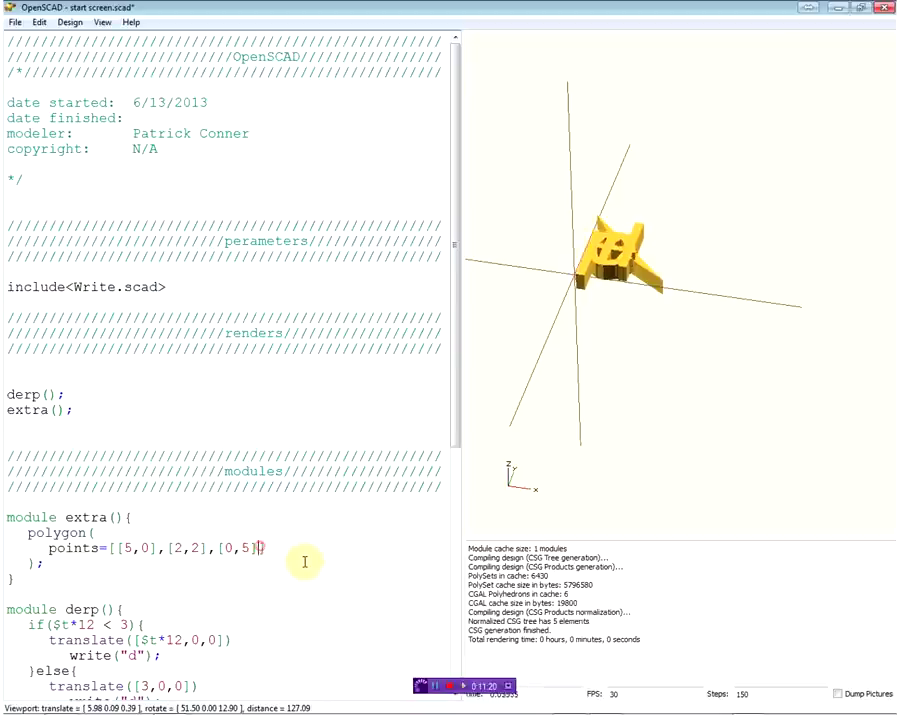
type(",[2,2")
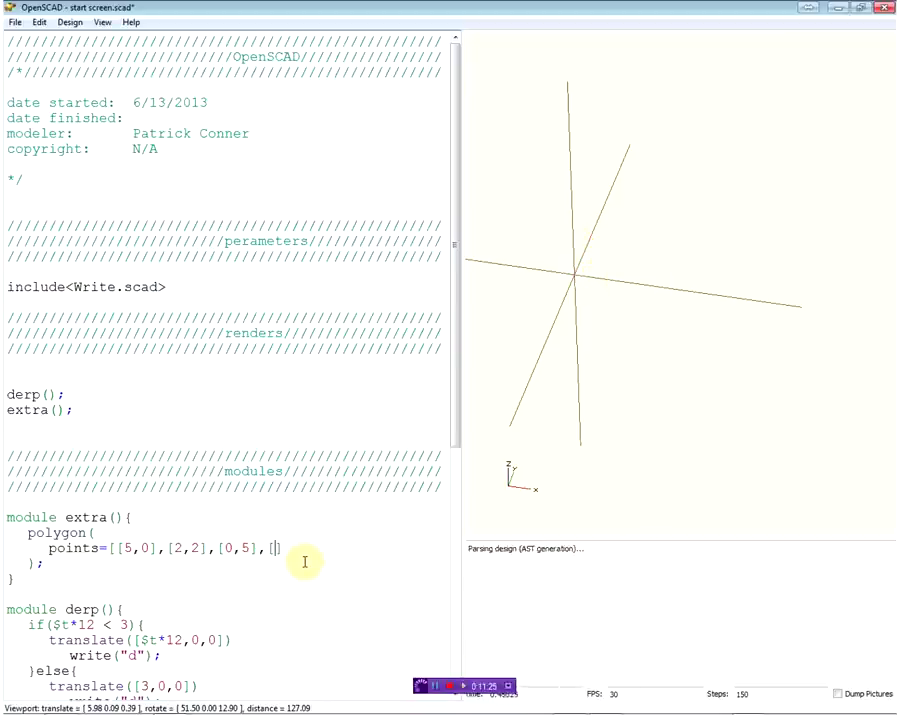
type("]")
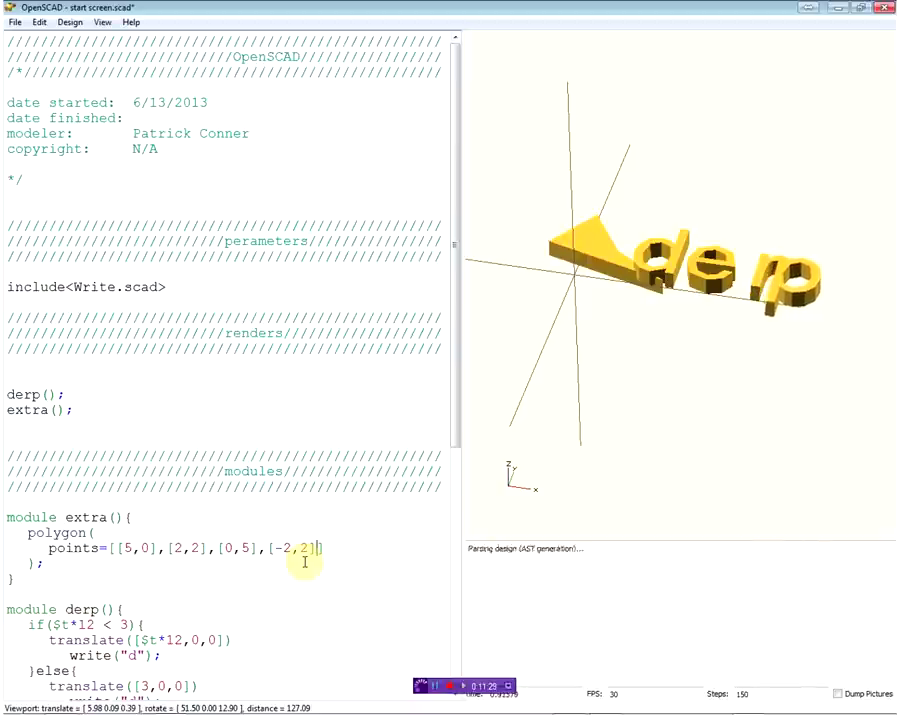
type(",[-5")
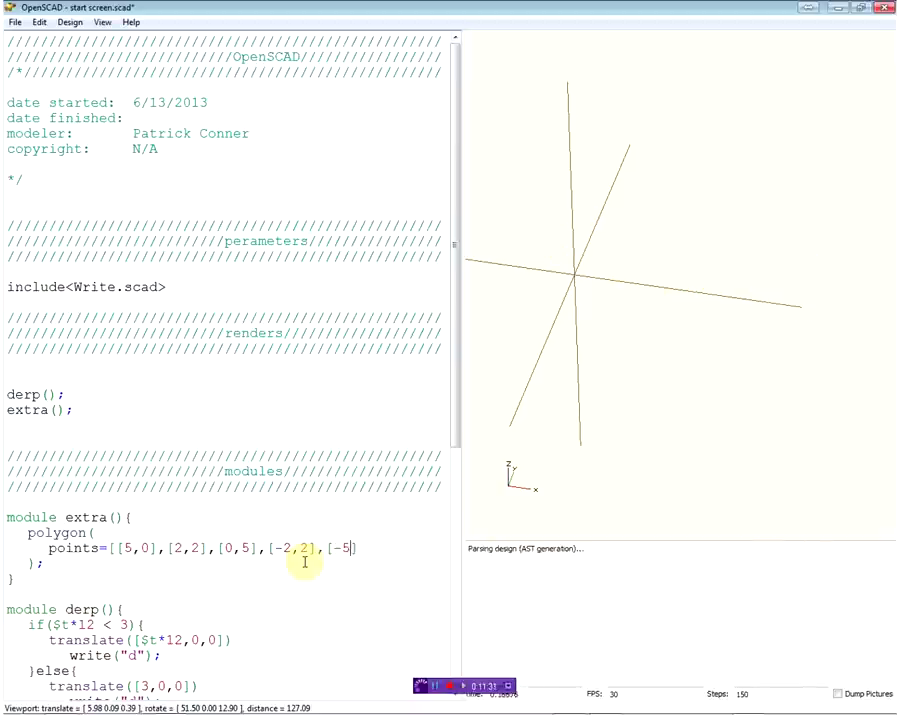
type("0,5],")
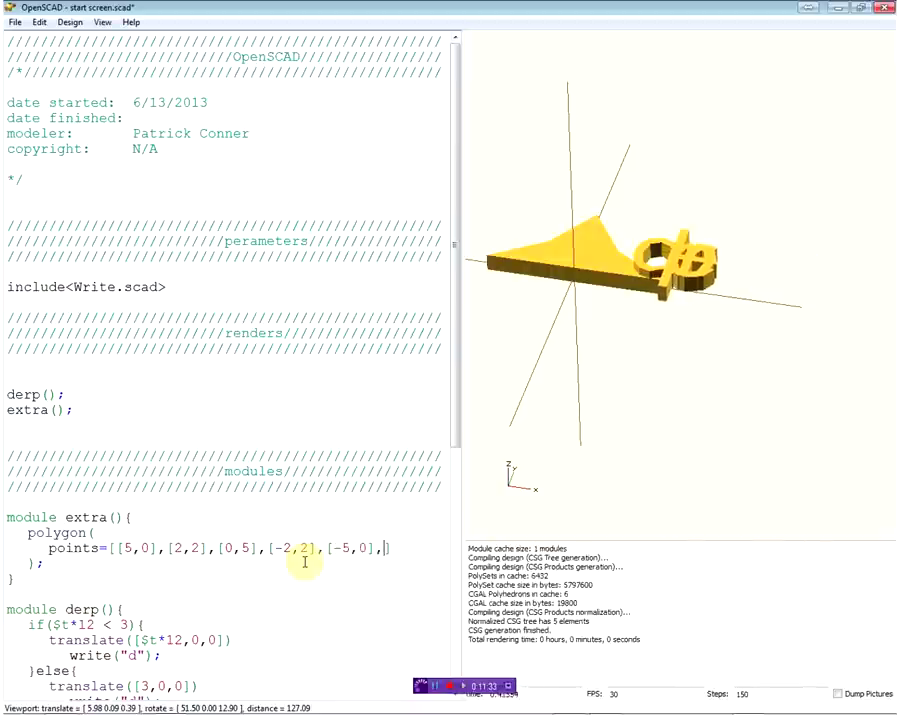
type("[-2,-2")
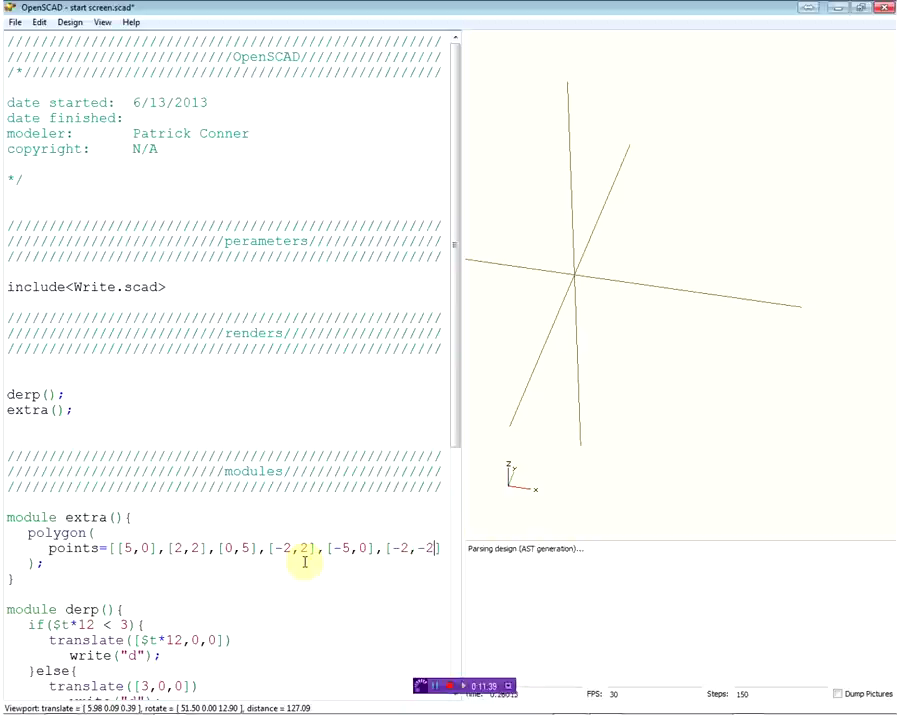
Step: Append [-2,2], [-5,0], [-2,-2], [0,-5], [2,-2] to complete the four-pointed star
type("],[0,-5")
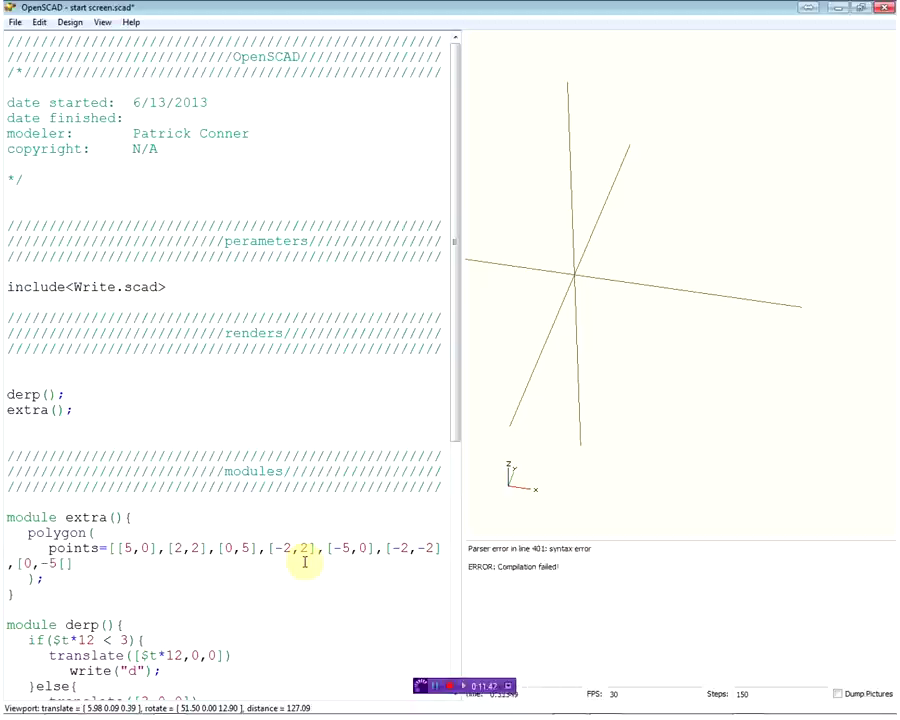
type("],[]")
type("],")
mouse_move(650, 190)
left_mouse_down()
mouse_move(684, 200)
mouse_move(706, 262)
mouse_move(700, 254)
left_mouse_up()
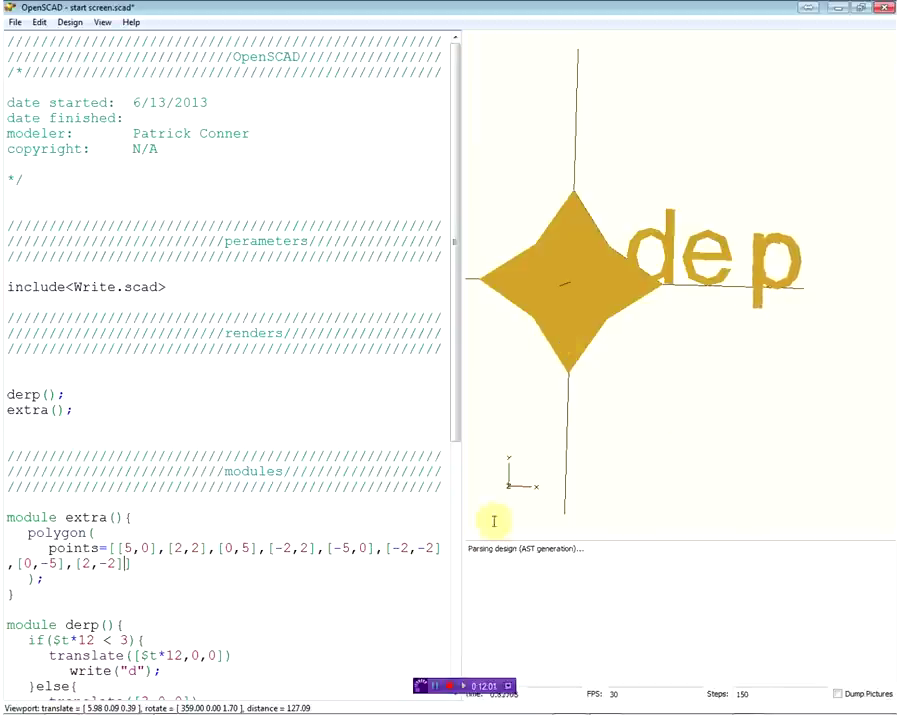
left_click_drag(574, 326, 567, 352)
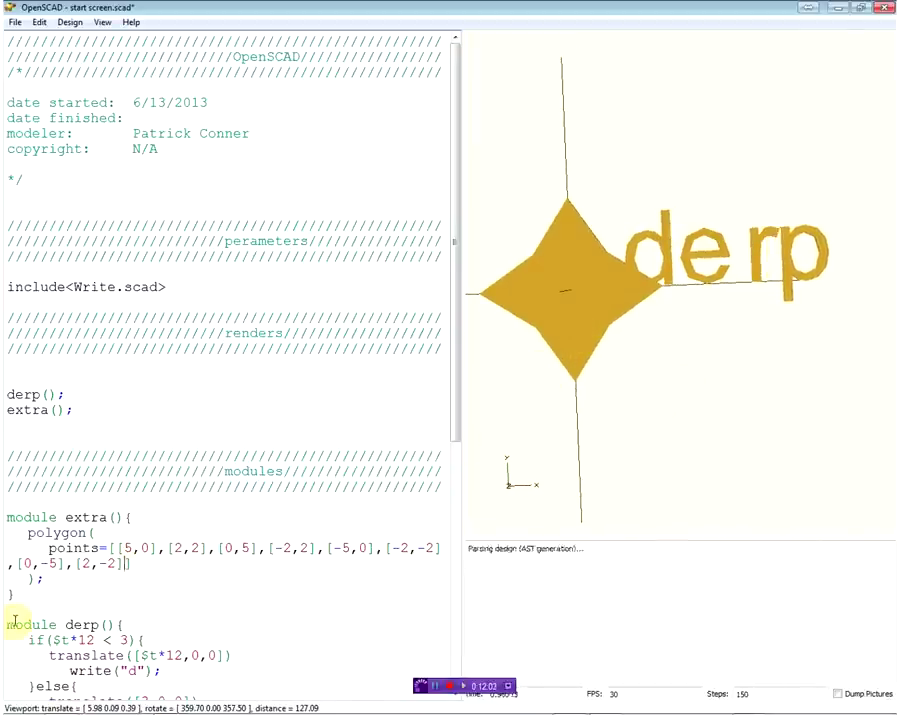
Step: Change the star's inner points from ±2 to [1,1], [-1,1], [-1,-1], [1,-1]
left_click(177, 546)
double_click(194, 547)
type("1")
double_click(286, 547)
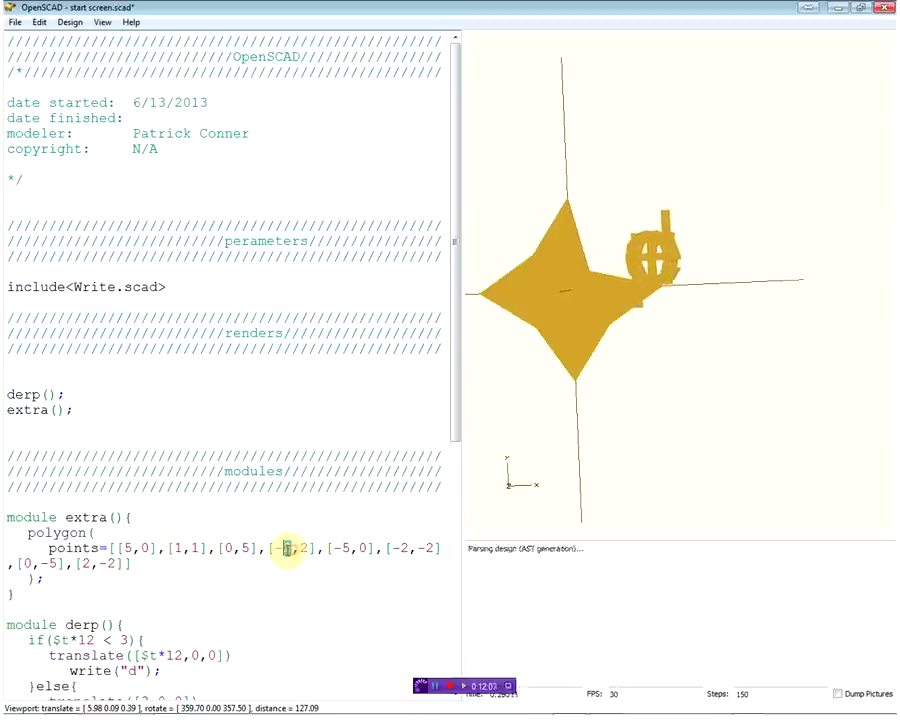
type("1")
double_click(303, 547)
type("1")
double_click(399, 548)
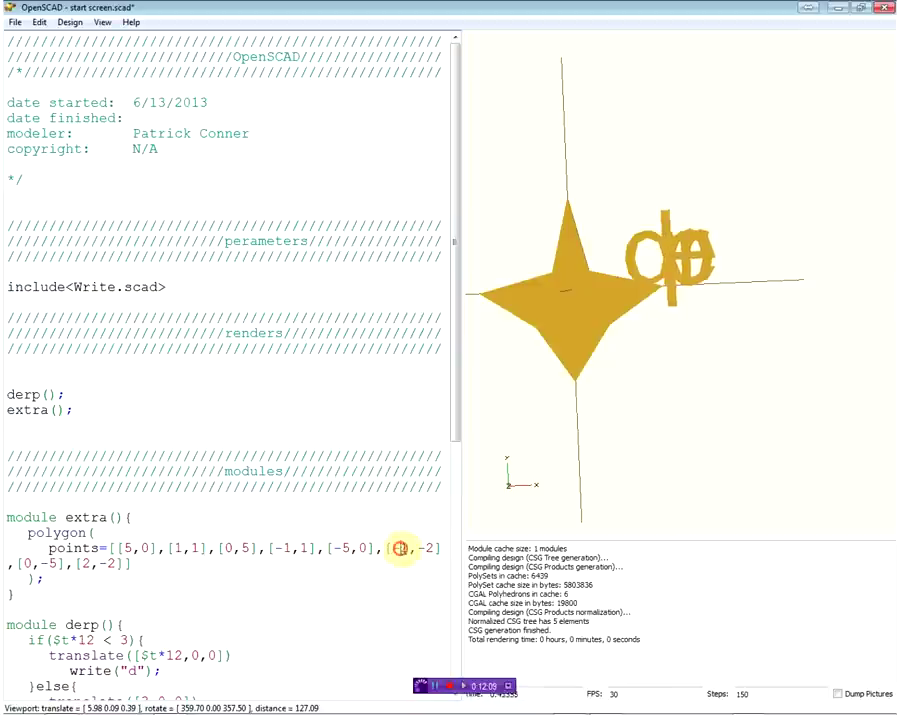
type("1")
double_click(427, 548)
type("1")
type("1")
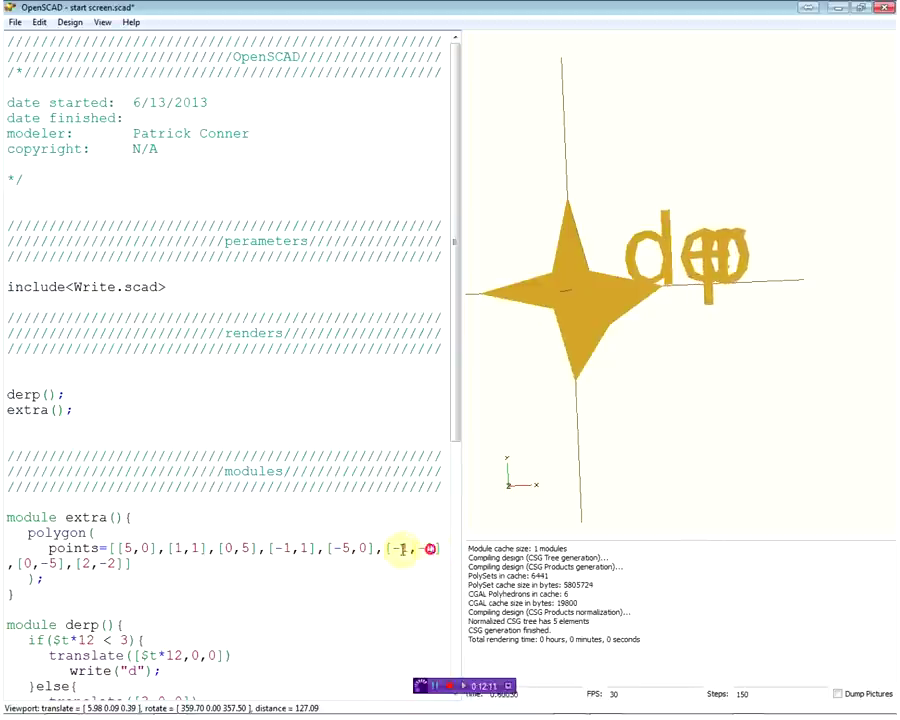
type("1")
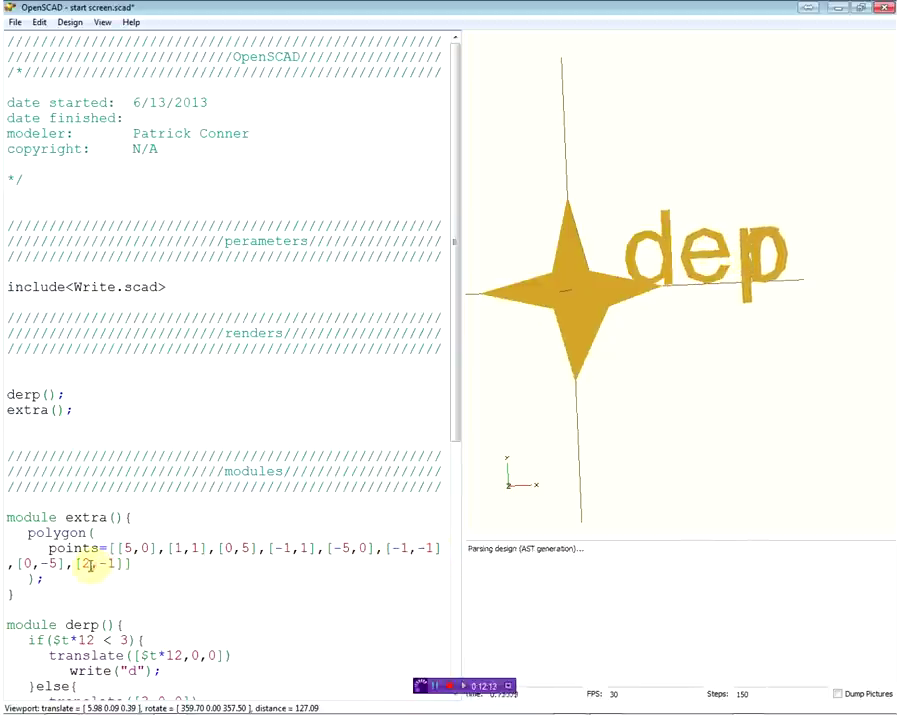
type("11")
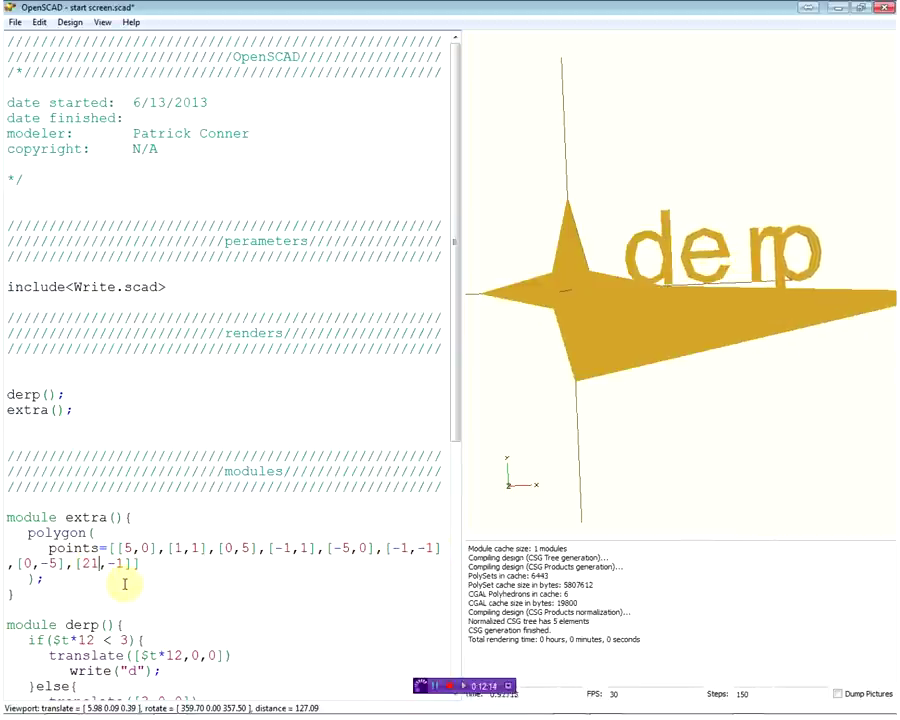
key("BackSpace")
key("BackSpace")
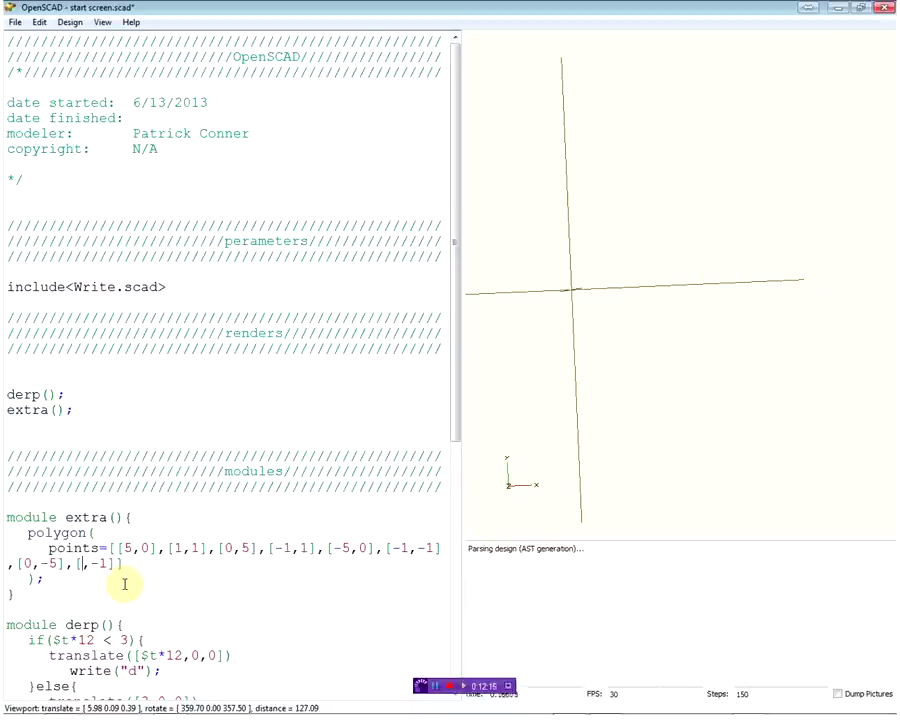
type("1")
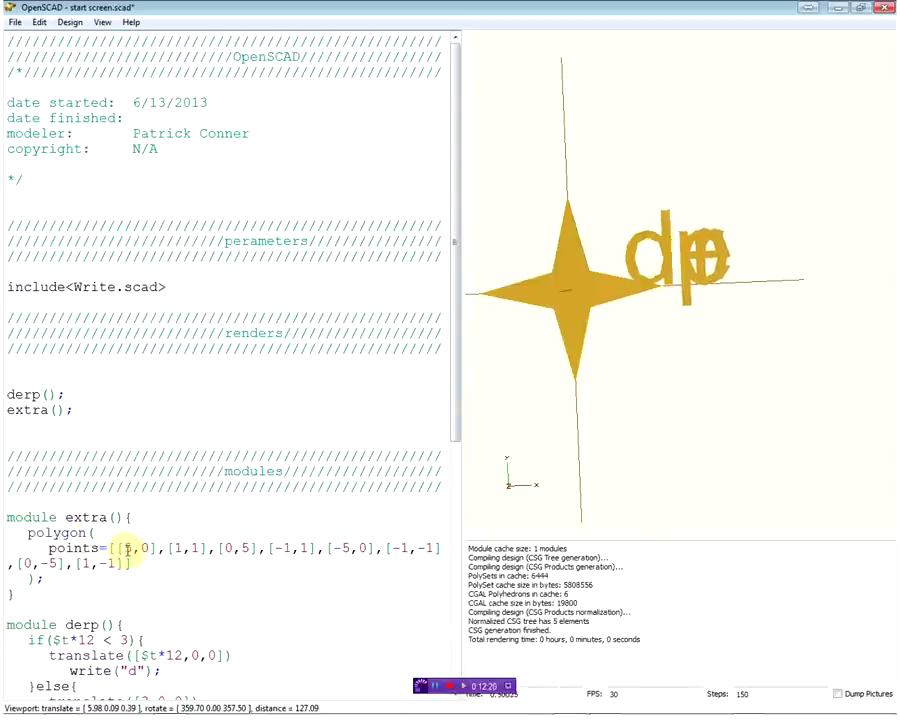
type("$t")
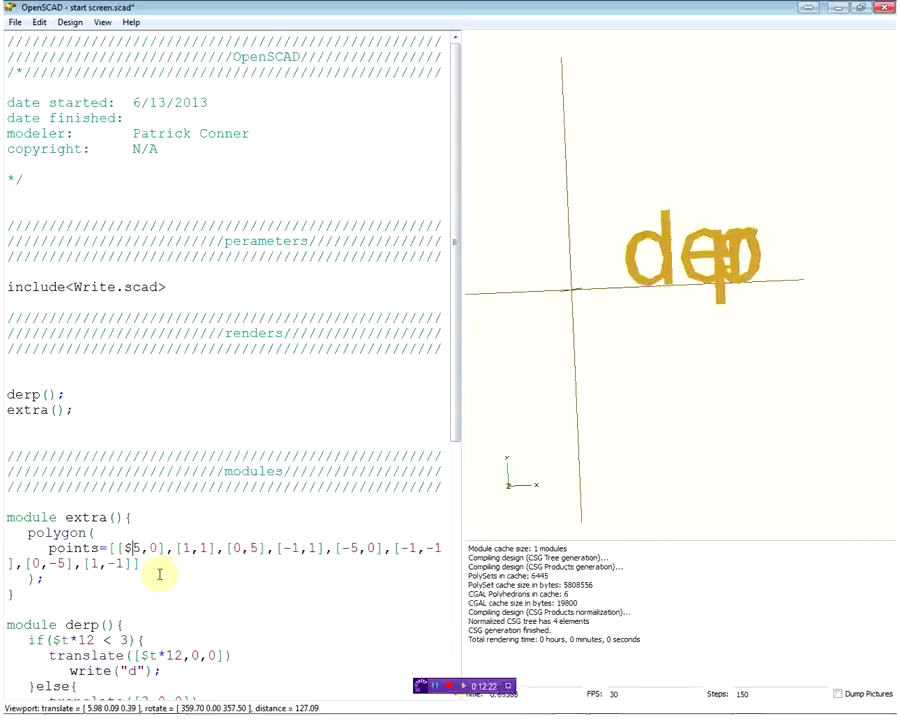
type("*")
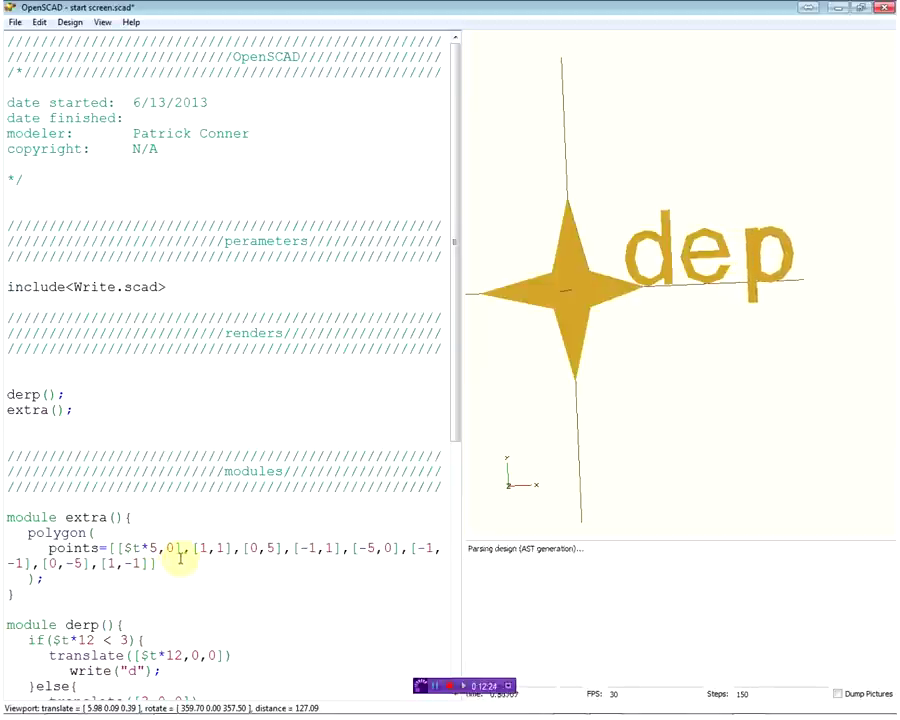
Step: Make the outer tips [$t*5,0], [0,$t*5], [-$t*5,0], [0,-$t*5] so the star grows with time
left_click(267, 548)
type("$")
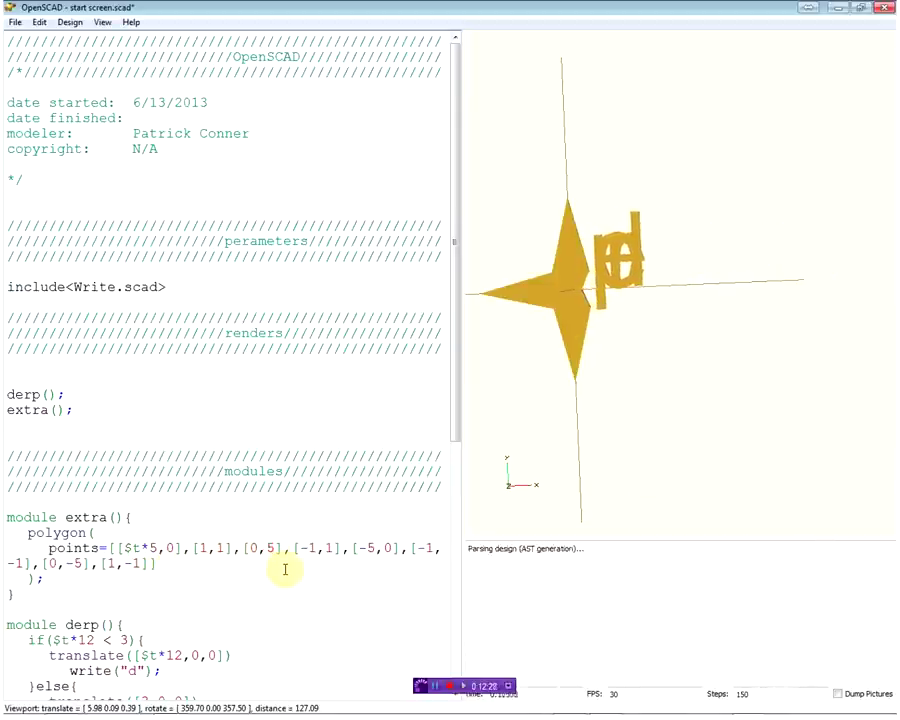
type("t*")
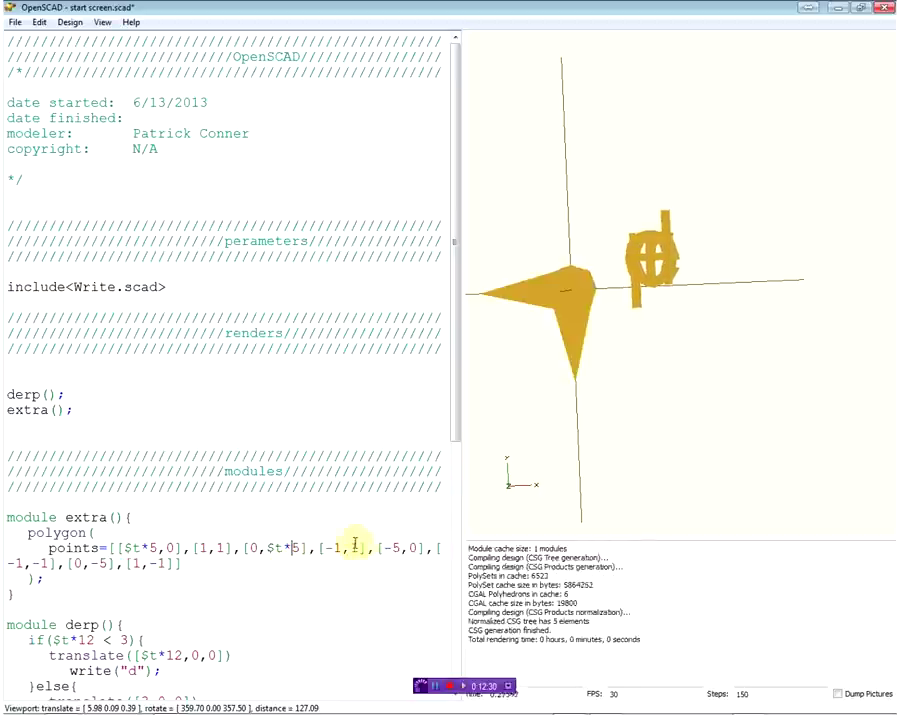
type("$t*")
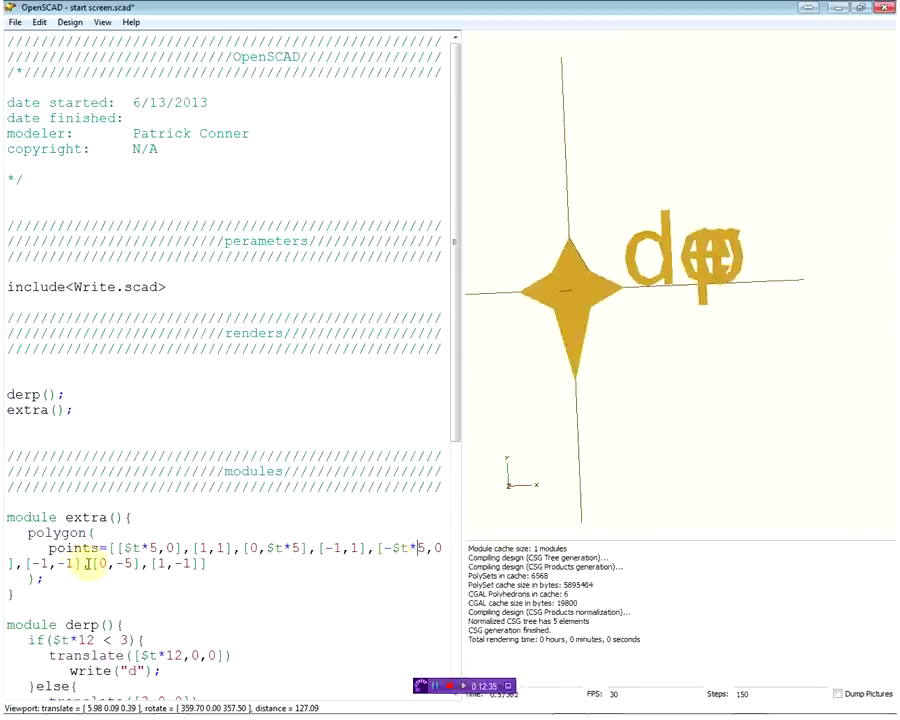
type("$t")
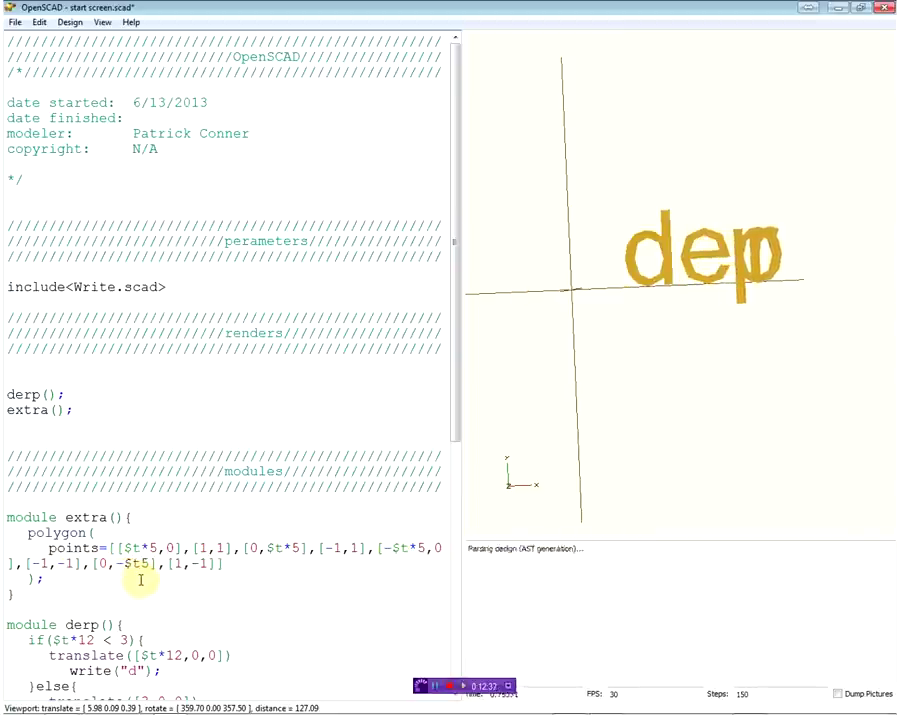
type("*")
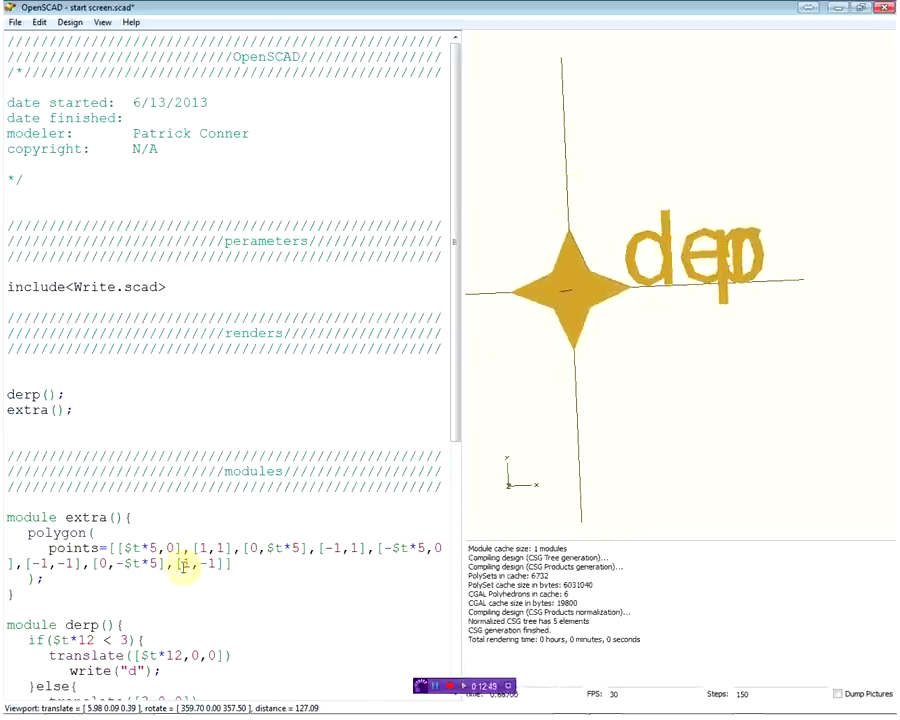
left_click_drag(44, 579, 7, 533)
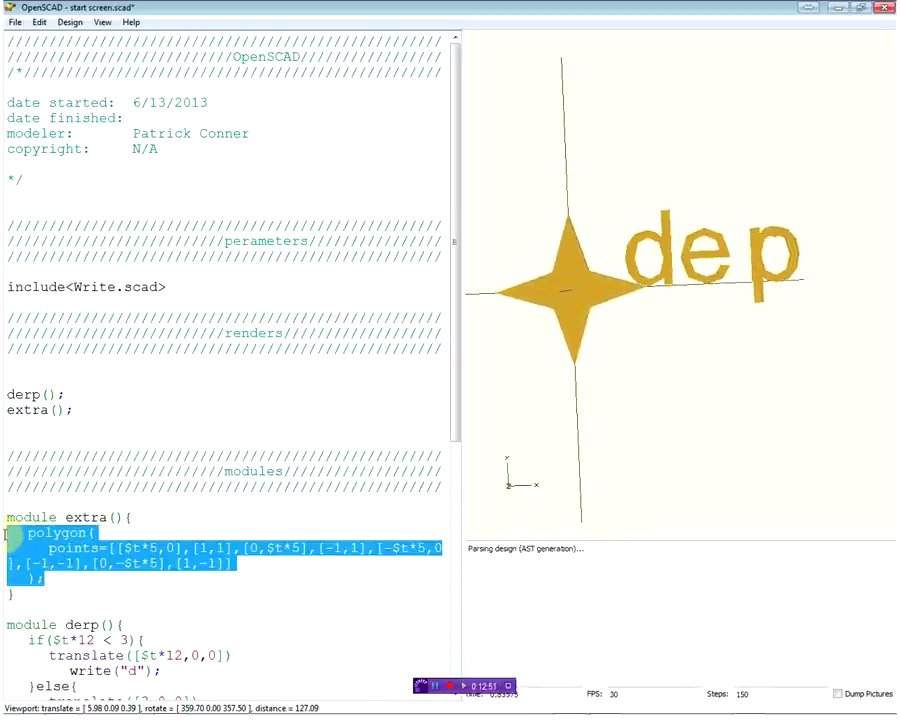
Step: Insert rotate([$t*180,$t*360,$t*720]) above the polygon inside module extra
key("Tab")
left_click(144, 515)
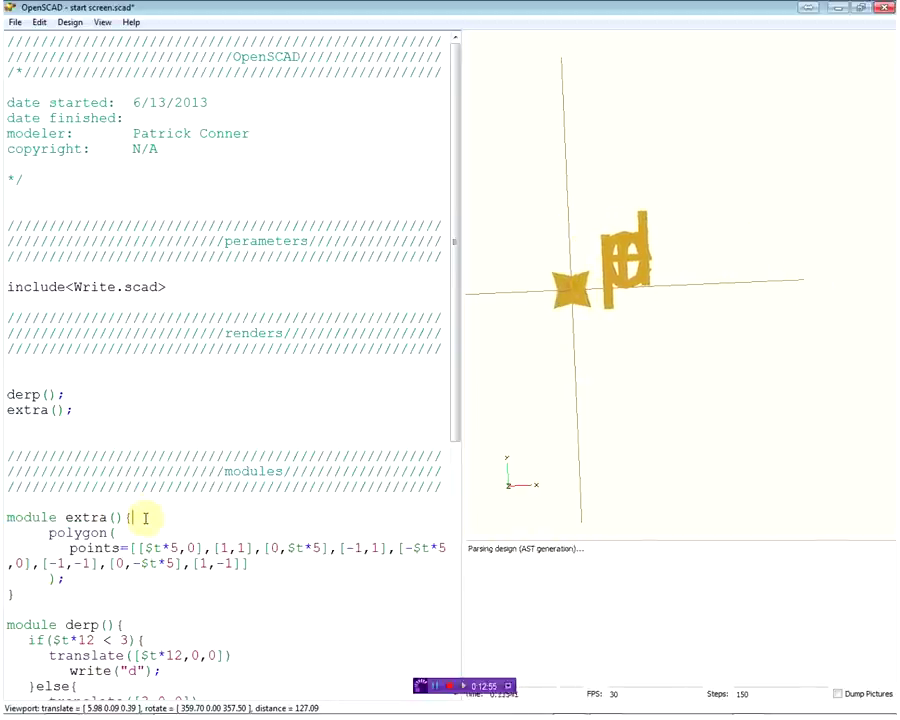
key("Return")
key("Tab")
type("ro")
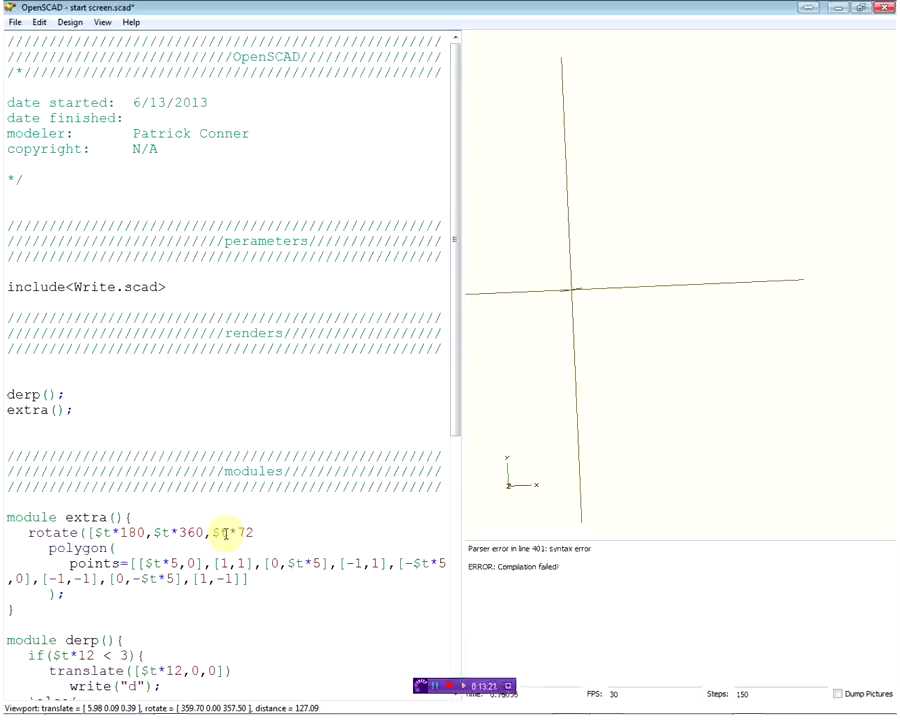
type(")")
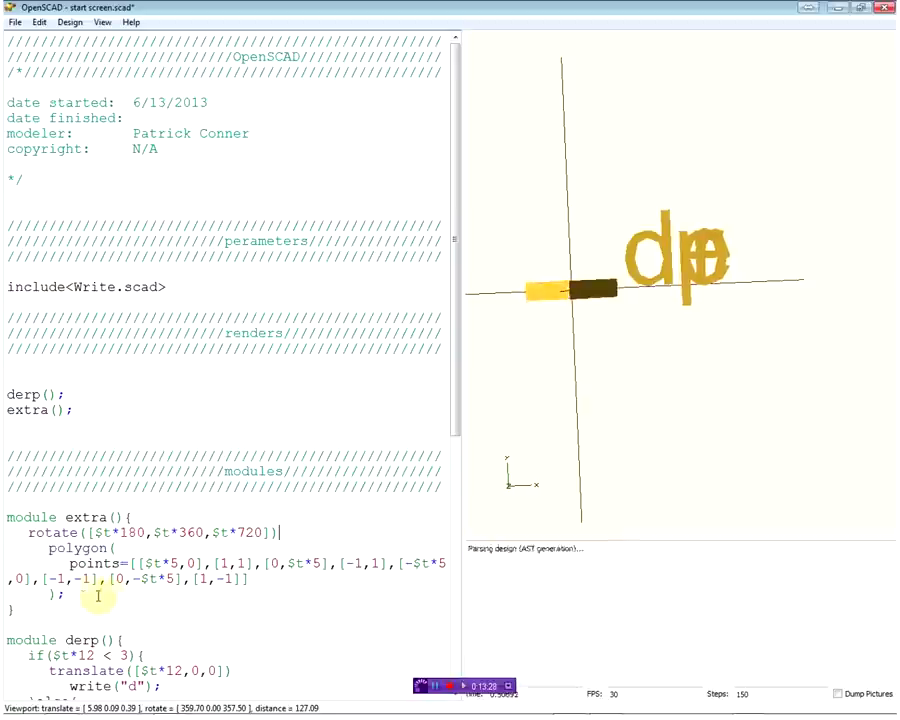
Step: Indent the polygon block so it sits under the rotate call
left_click_drag(110, 592, 5, 555)
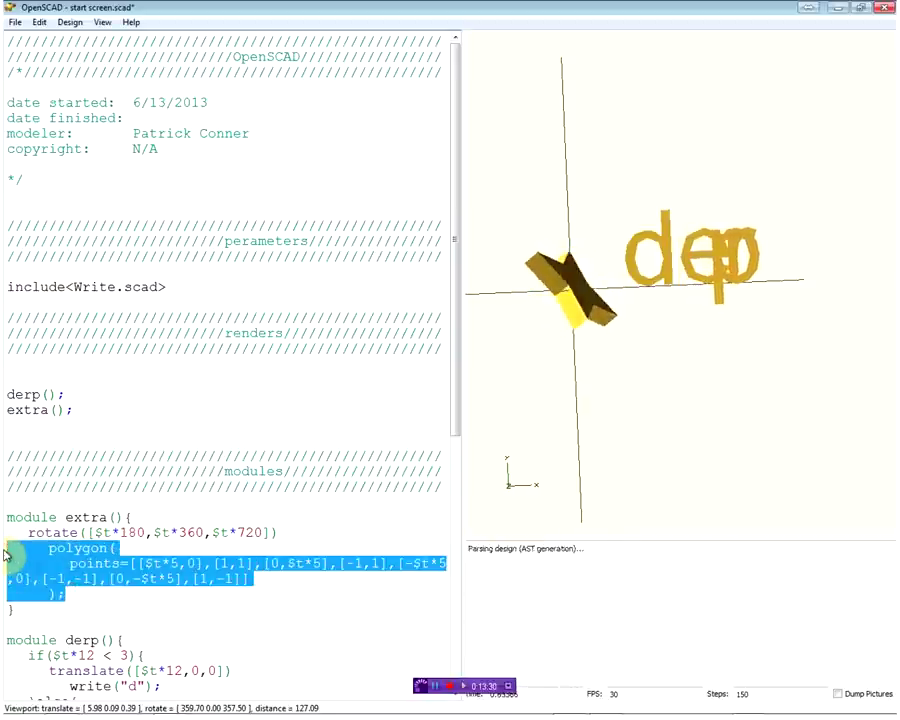
key("Tab")
left_click(288, 532)
key("Return")
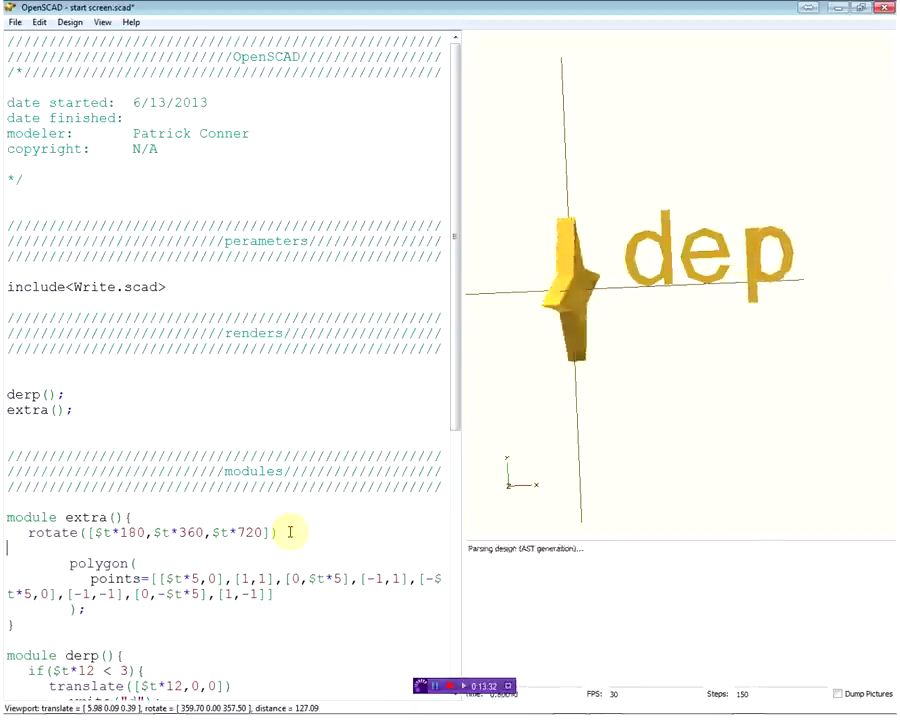
Step: Add translate([5,5,0]) between the rotate call and the star polygon
type("translate([5,5,")
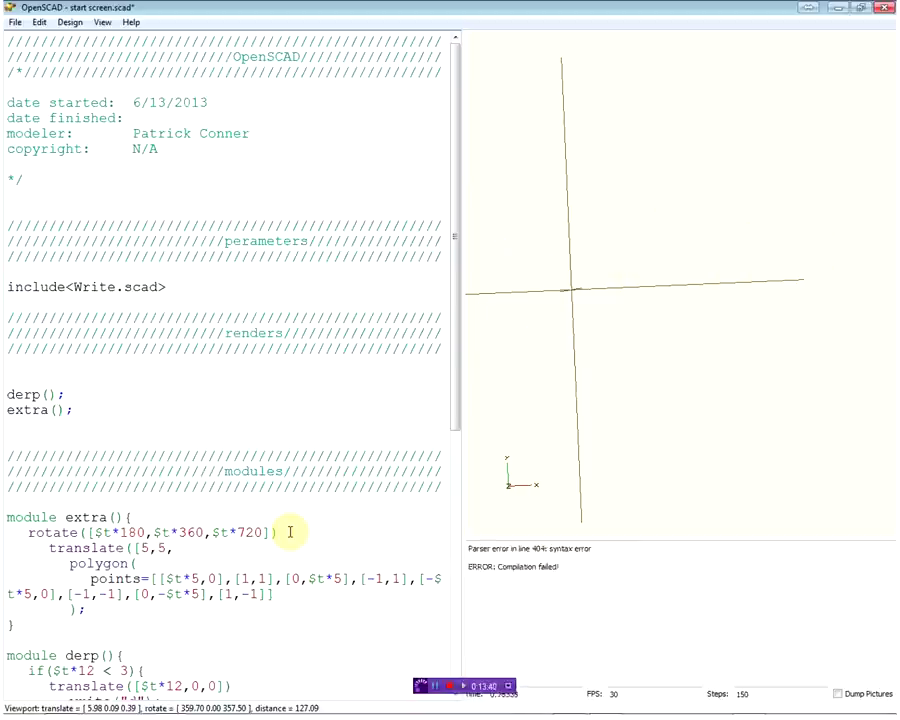
type(")")
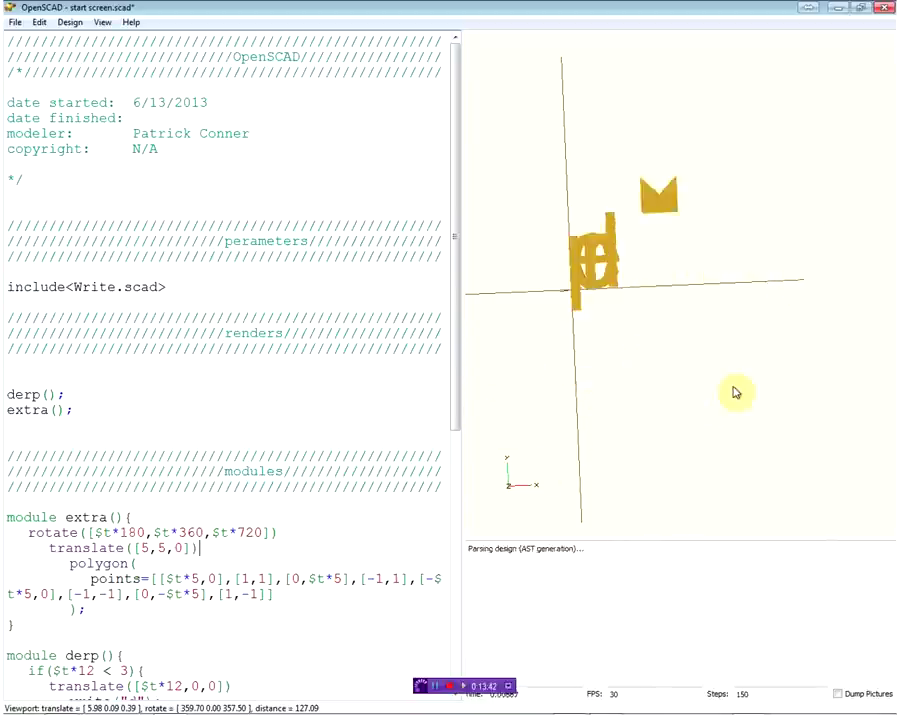
scroll(570, 225, "down", 1)
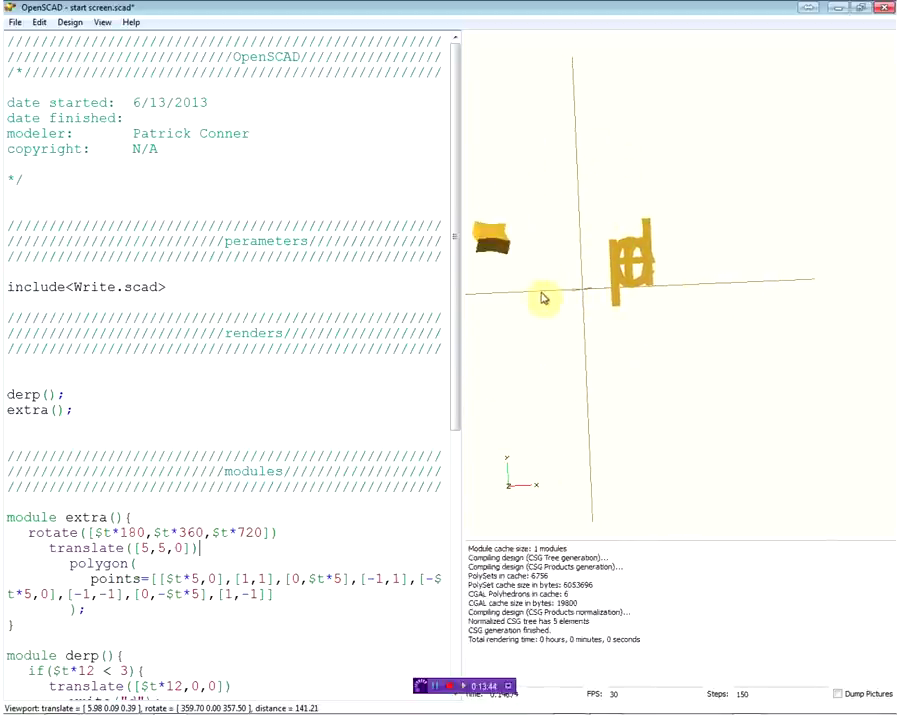
mouse_move(544, 338)
left_mouse_down()
mouse_move(585, 308)
mouse_move(689, 370)
left_mouse_up()
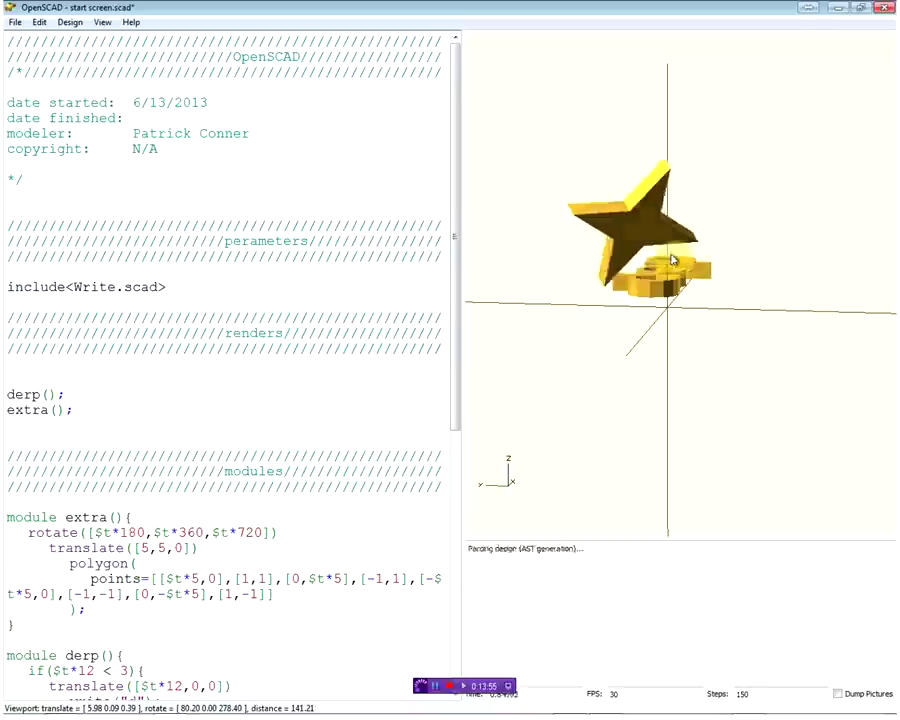
left_click_drag(726, 270, 670, 320)
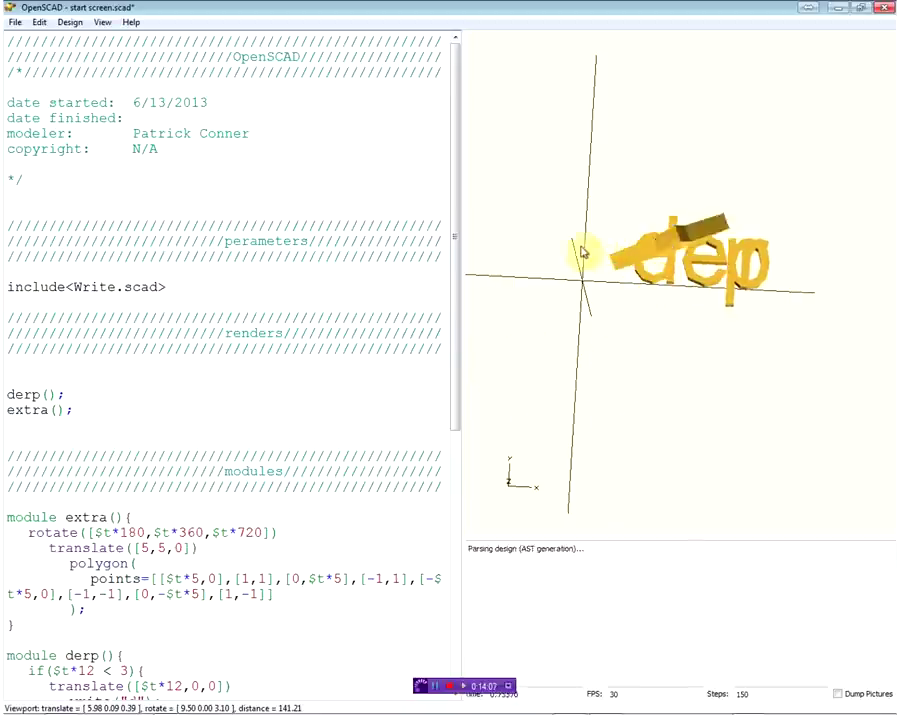
mouse_move(572, 268)
left_mouse_down()
mouse_move(659, 218)
mouse_move(600, 210)
left_mouse_up()
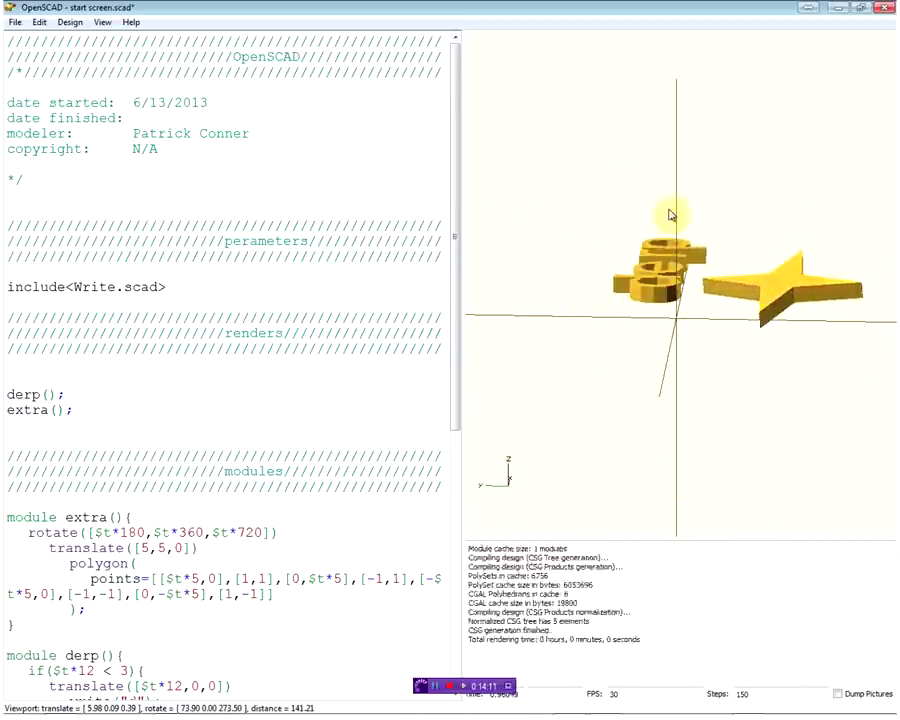
left_click_drag(746, 400, 710, 414)
left_click_drag(666, 449, 658, 444)
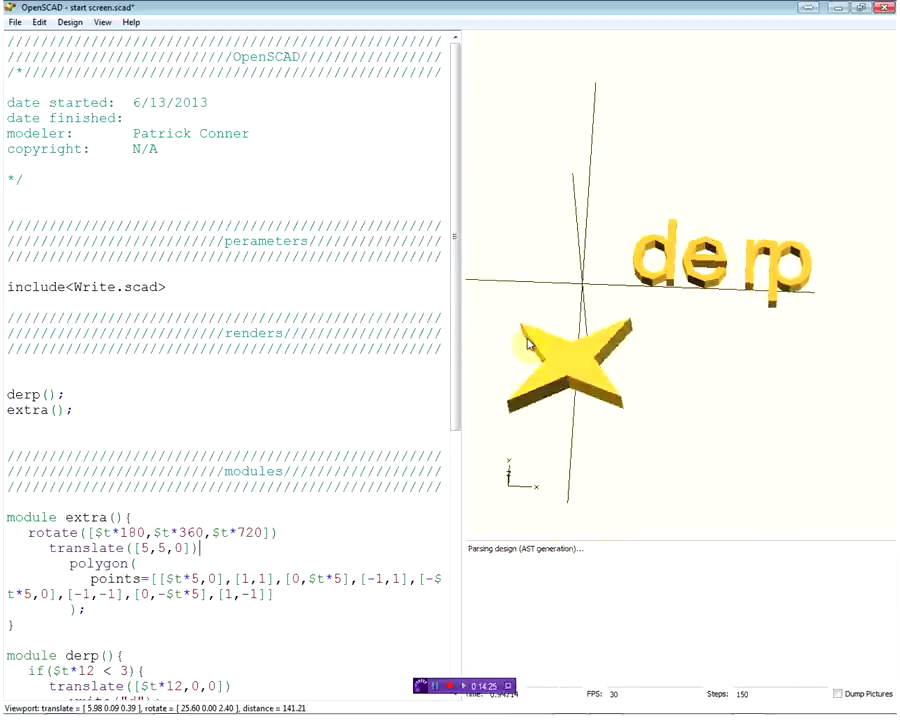
left_click(642, 357)
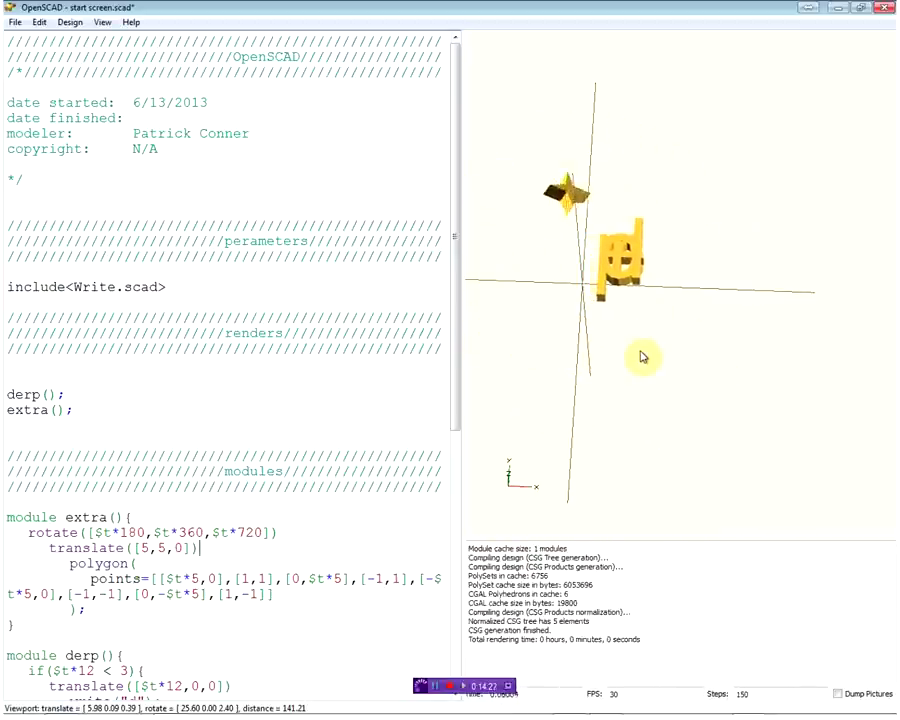